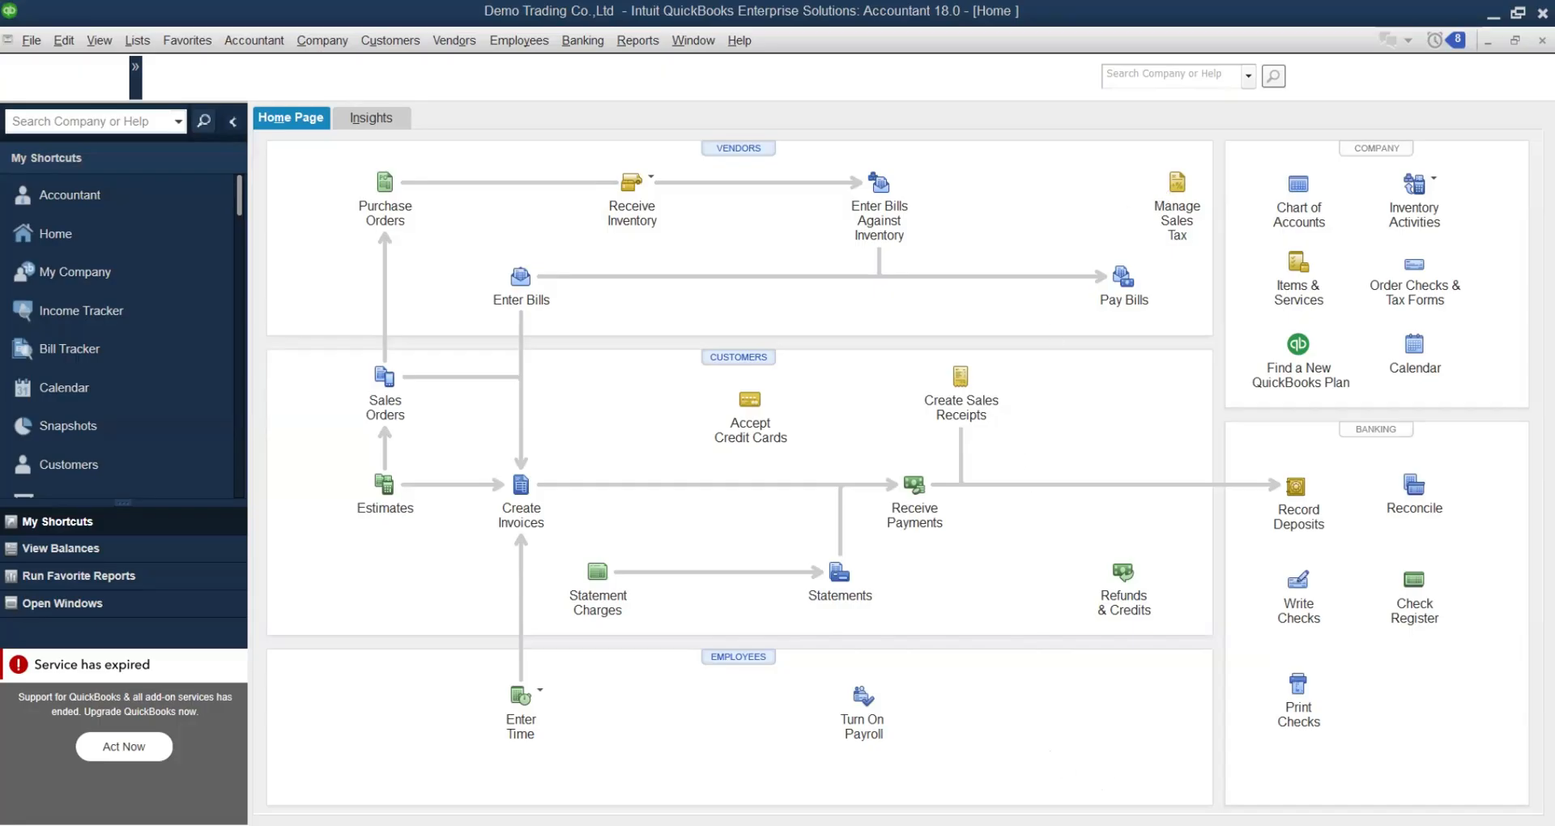
Switch to the Excel course workbook and examine transaction 14, the credit sale to Chanda 24 Mini Mart, down to its total row.
{"action": "key", "text": "alt+Tab"}
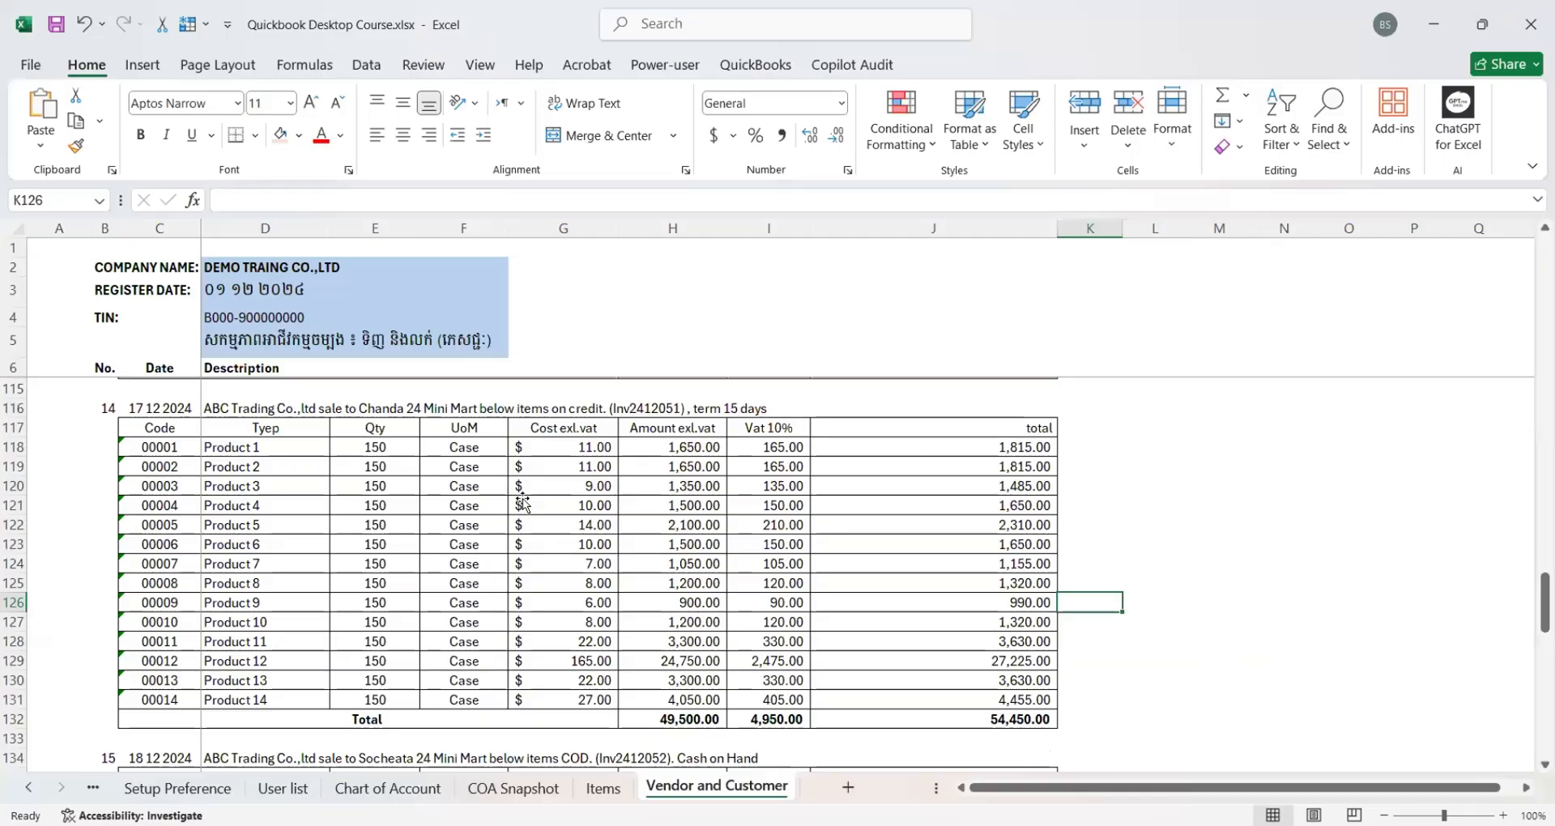
{"action": "left_click", "coordinate": [522, 502]}
{"action": "scroll", "coordinate": [522, 502], "scroll_direction": "up", "scroll_amount": 6}
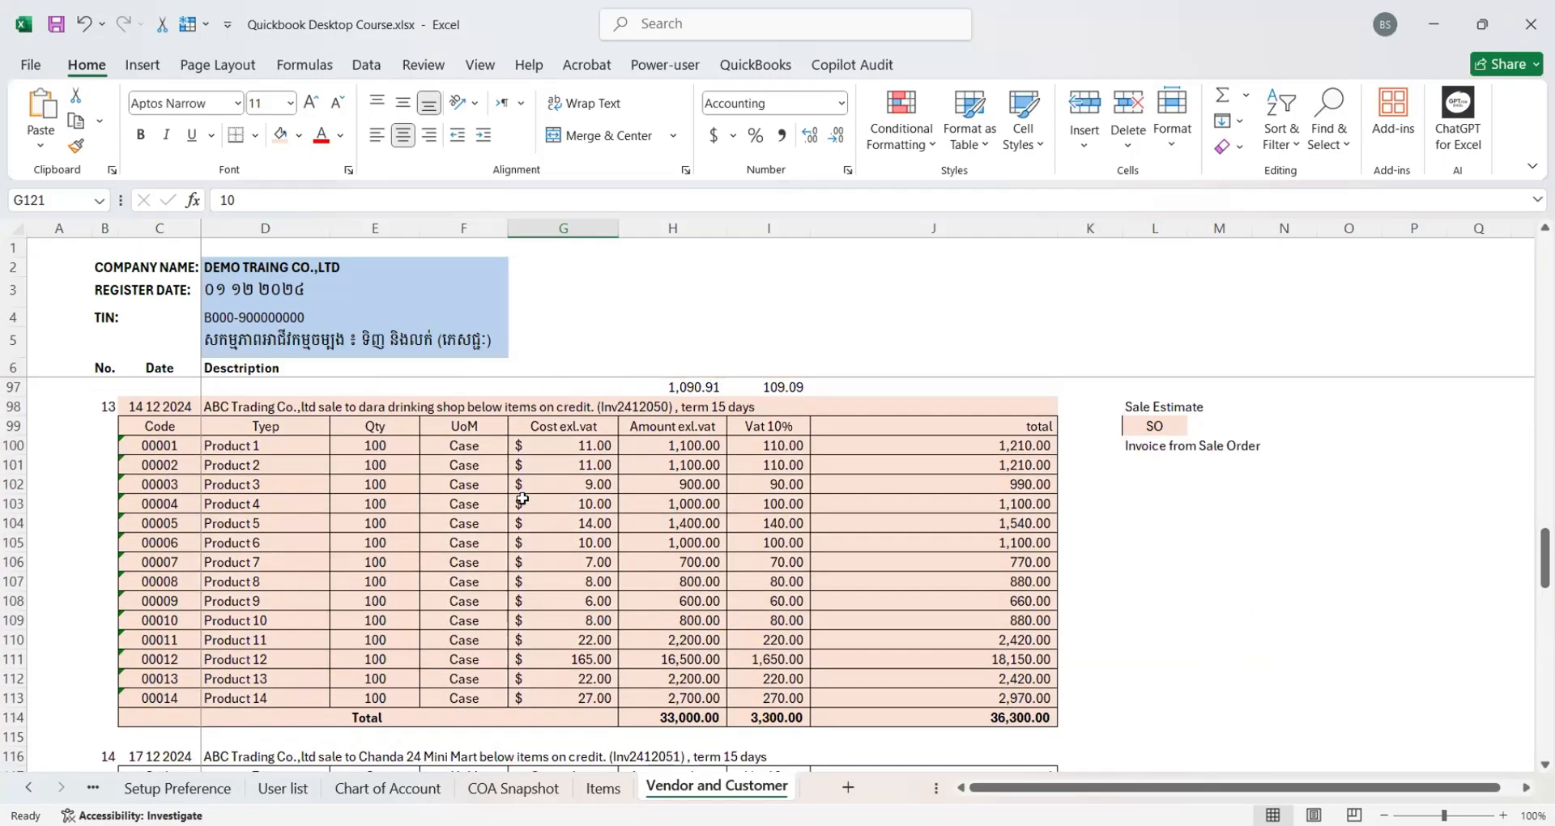
{"action": "scroll", "coordinate": [522, 500], "scroll_direction": "down", "scroll_amount": 1}
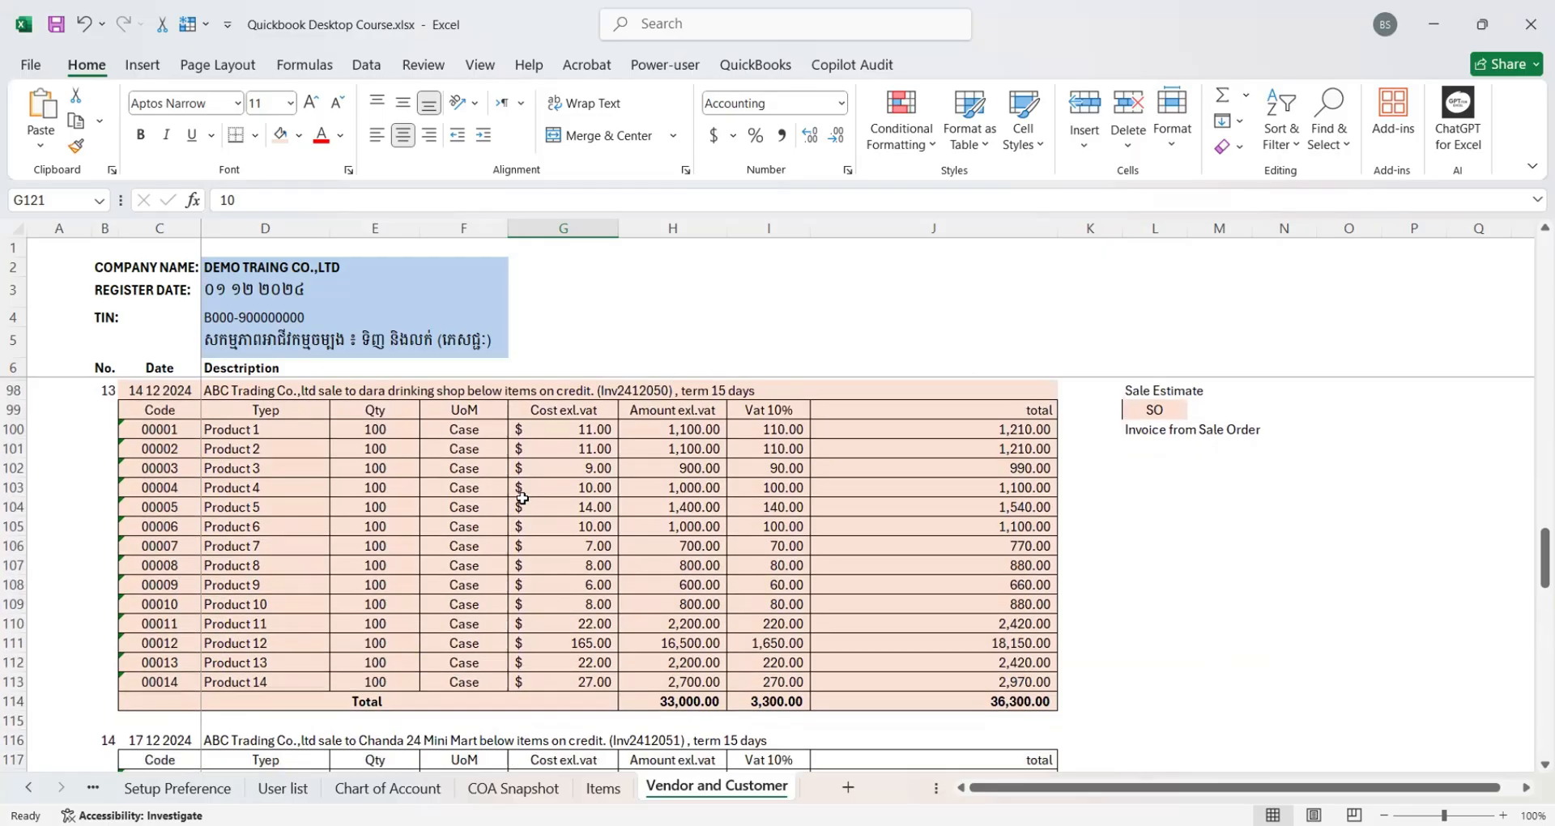
{"action": "scroll", "coordinate": [523, 498], "scroll_direction": "down", "scroll_amount": 6}
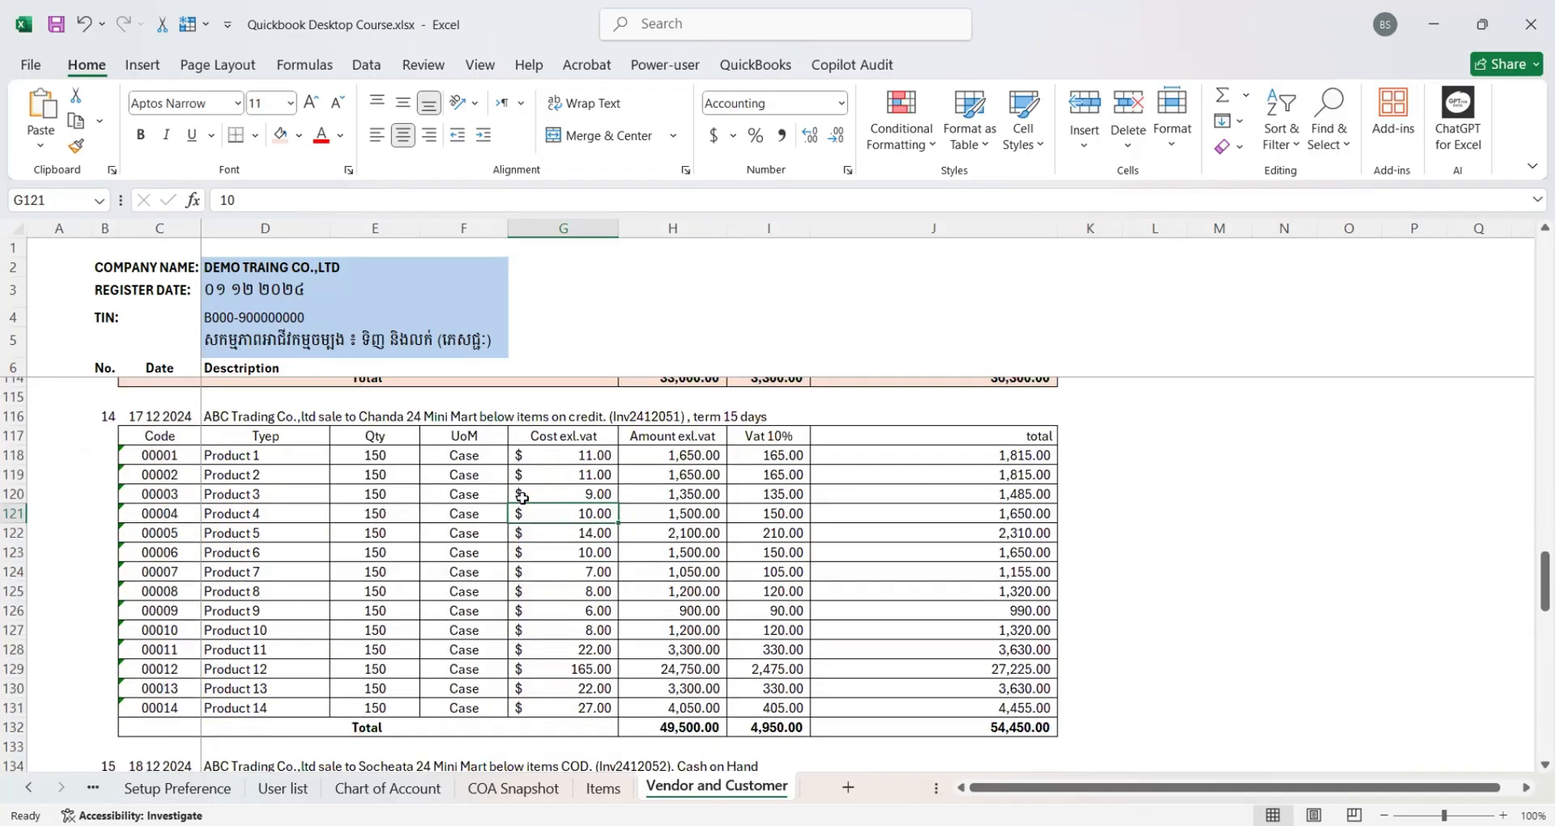
{"action": "left_click", "coordinate": [141, 416]}
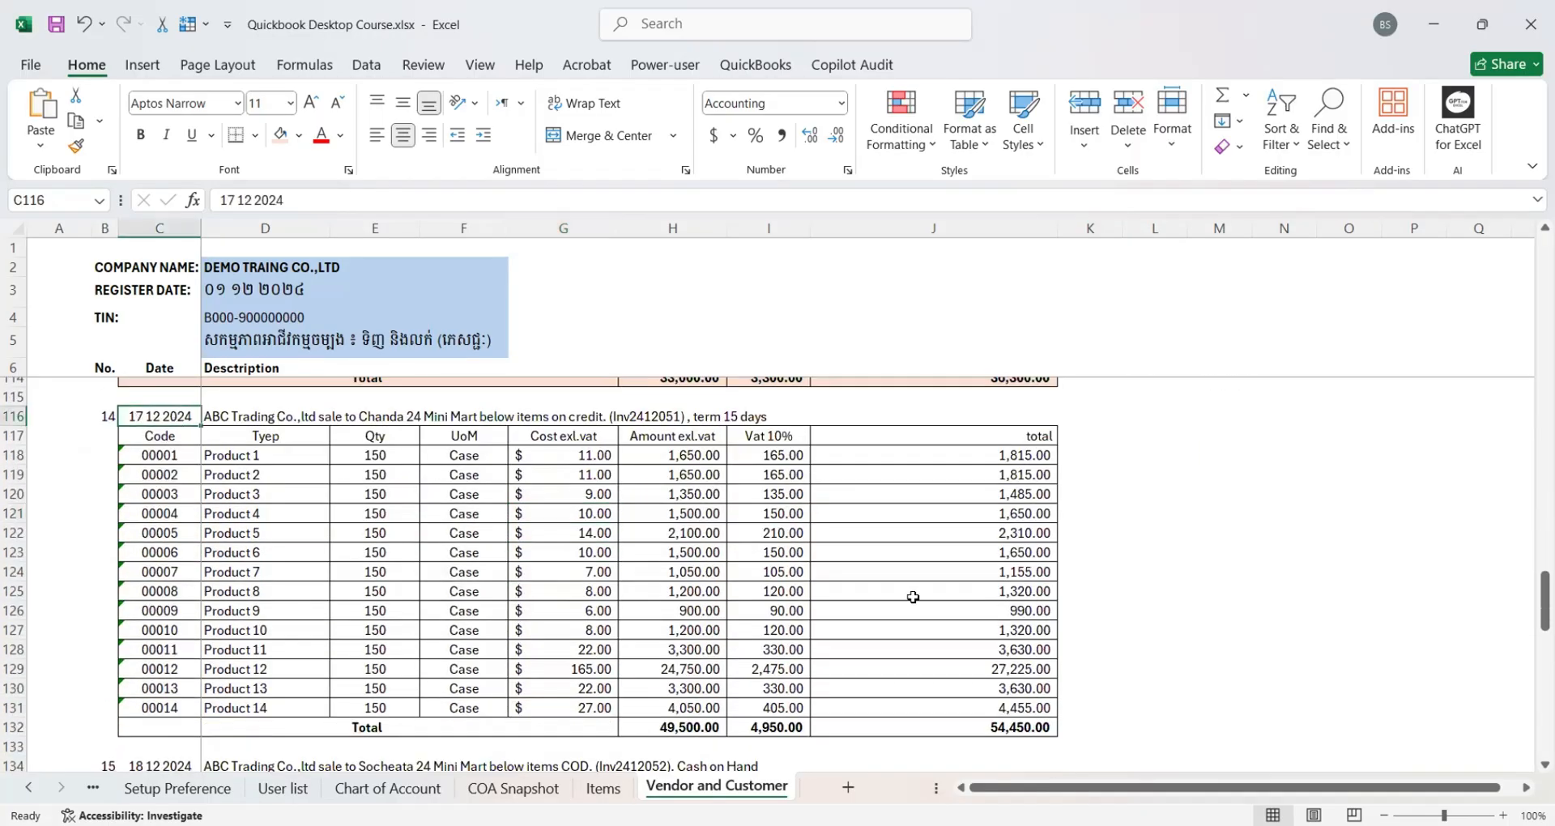
{"action": "left_click", "coordinate": [941, 727], "text": "shift"}
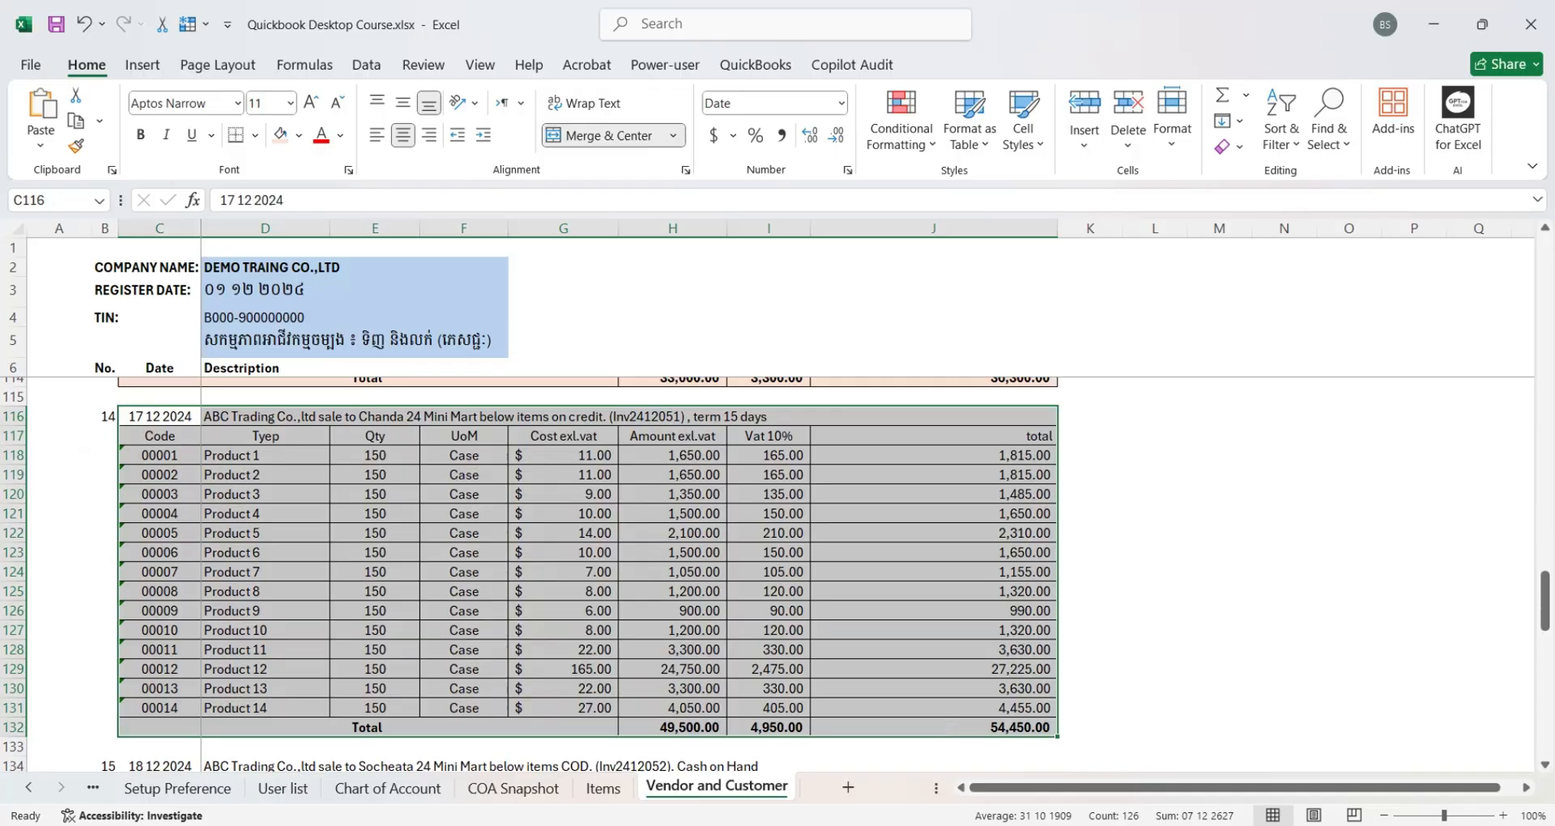
Switch to QuickBooks and start a new estimate with the Quote template for customer Chanda 24 Mini Mart.
{"action": "key", "text": "alt+Tab"}
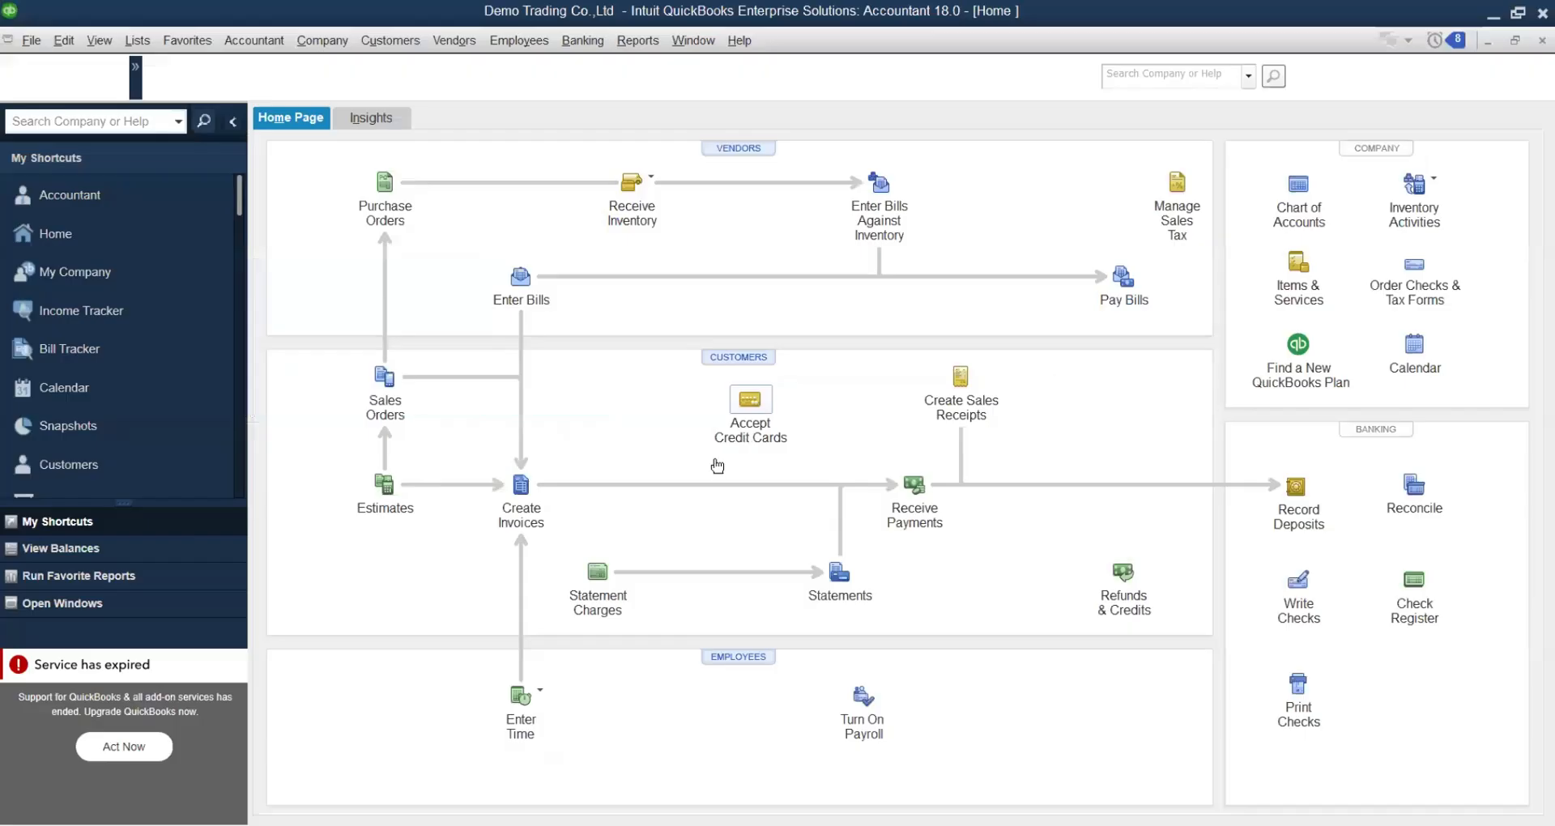
{"action": "left_click", "coordinate": [390, 500]}
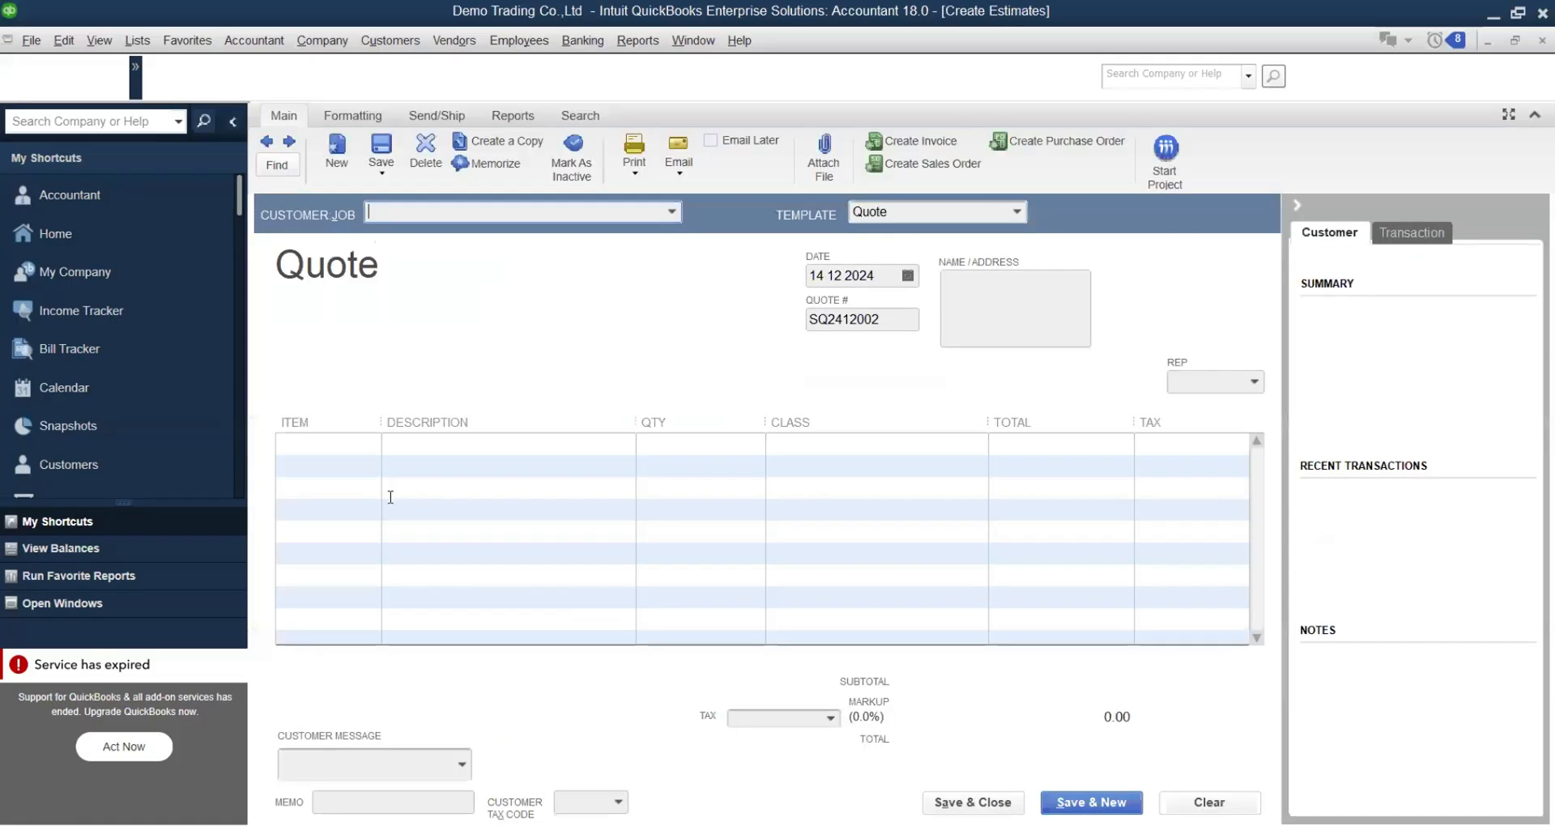
{"action": "left_click", "coordinate": [890, 211]}
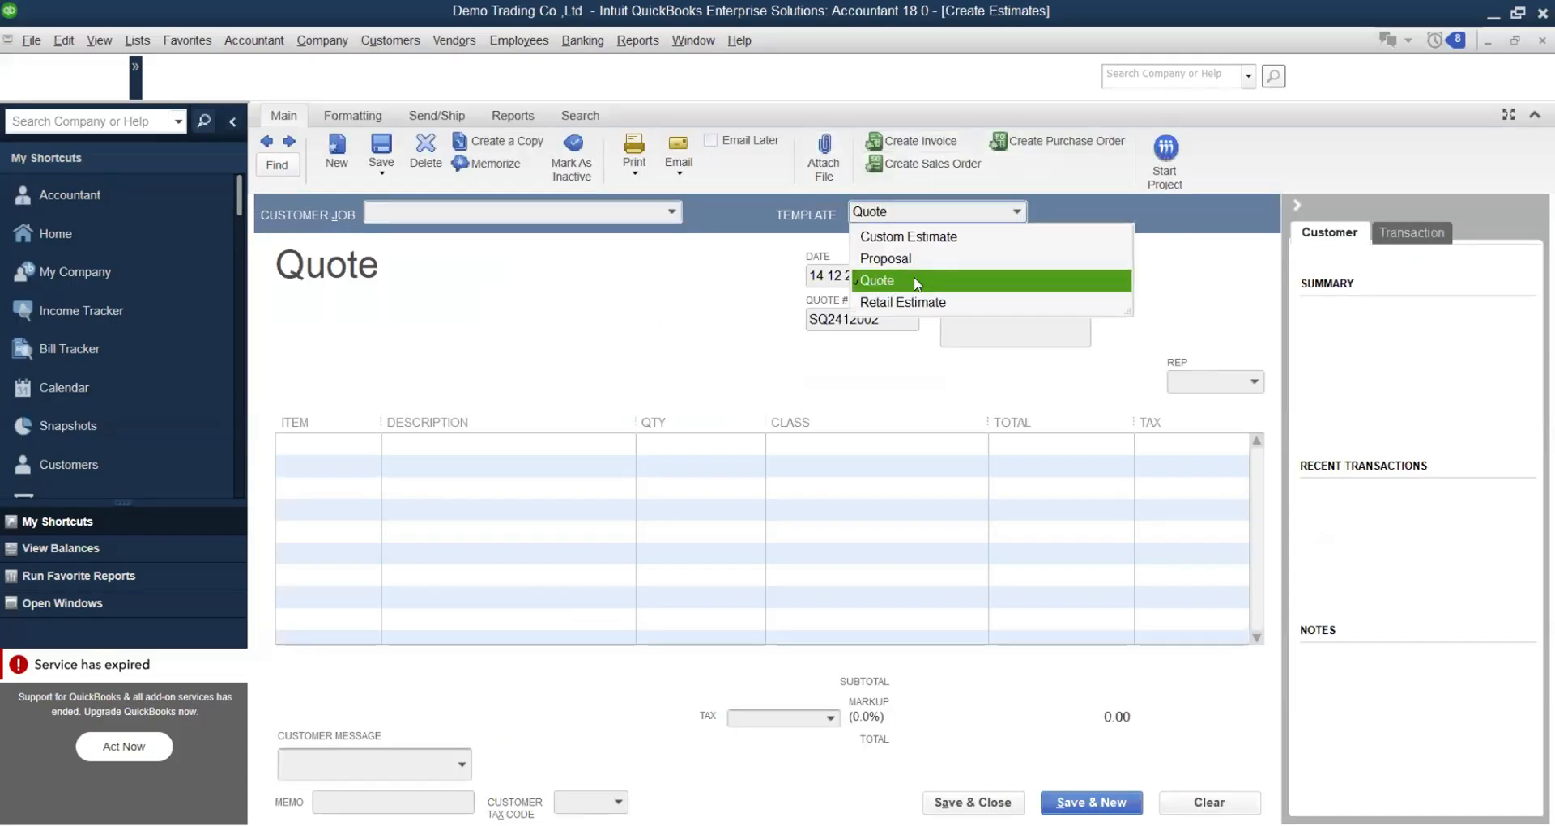
{"action": "left_click", "coordinate": [913, 275]}
{"action": "left_click", "coordinate": [677, 209]}
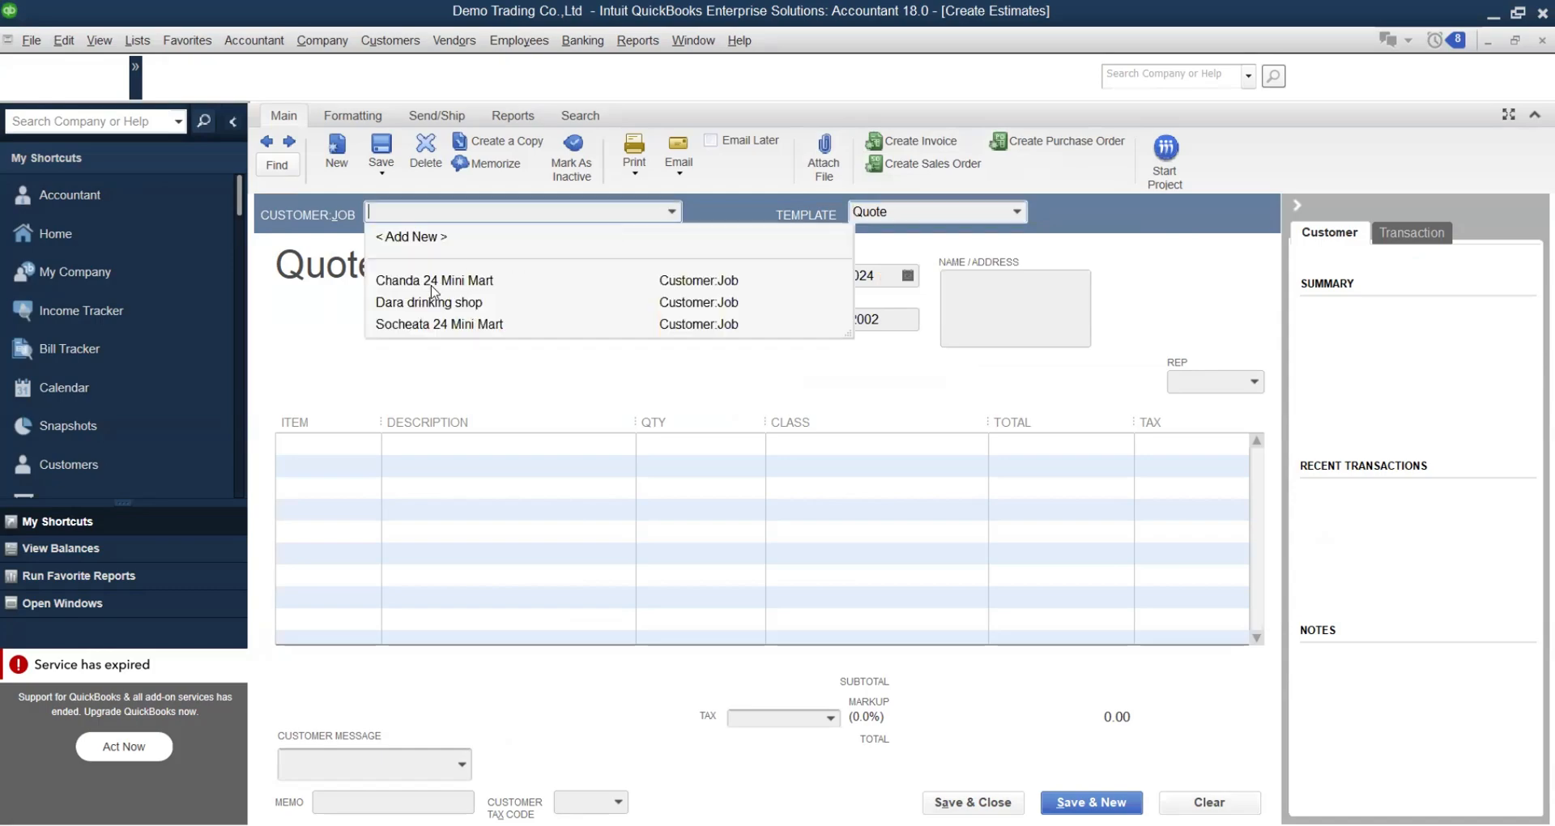
{"action": "left_click", "coordinate": [433, 282]}
Check the transaction date in the Excel sheet and set the quote's date in QuickBooks to 17 12 2024.
{"action": "key", "text": "alt+Tab"}
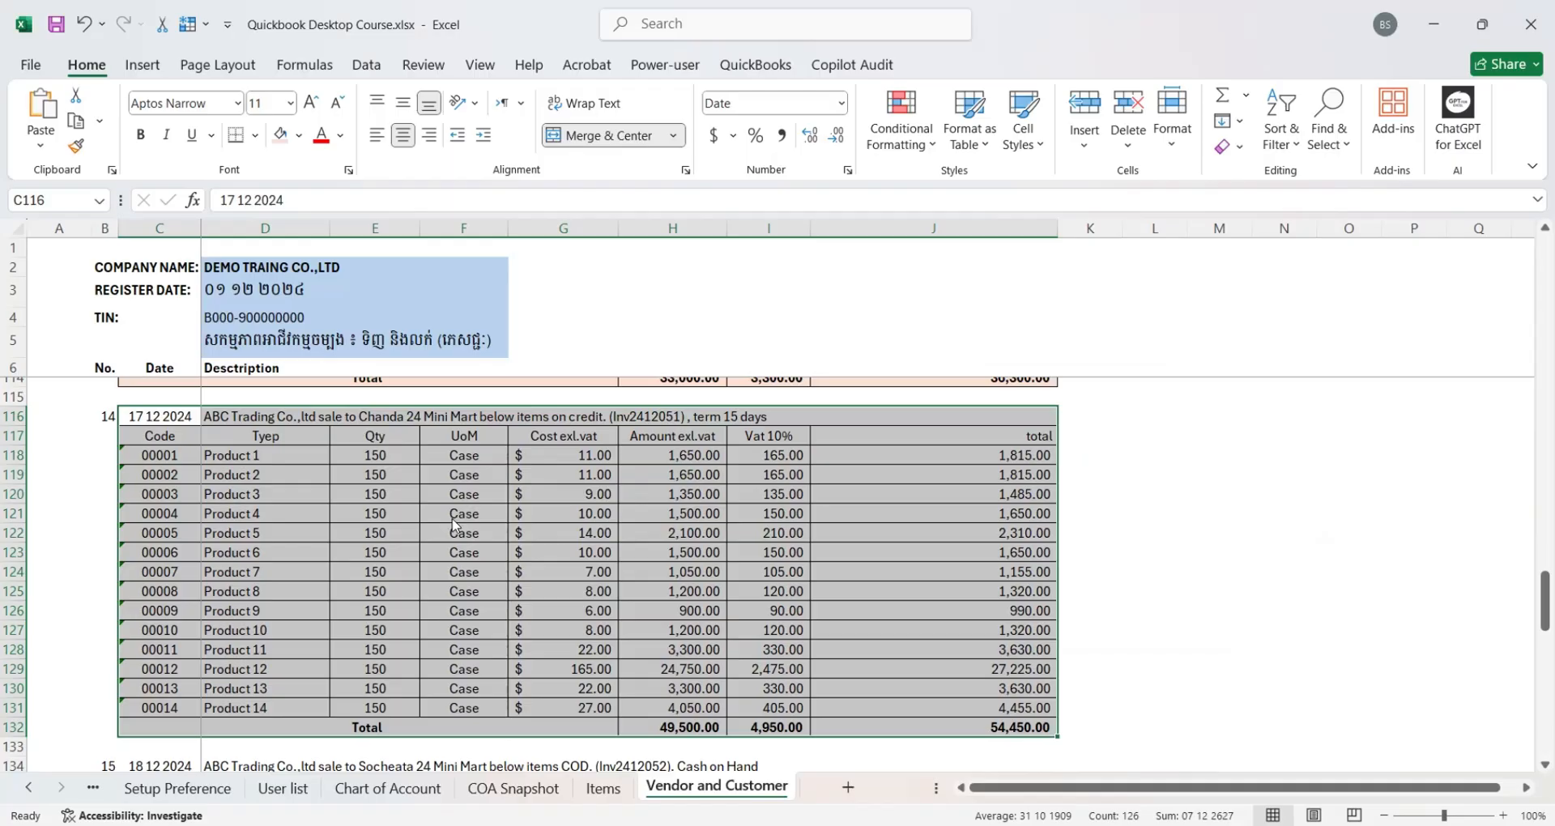
{"action": "key", "text": "alt+Tab"}
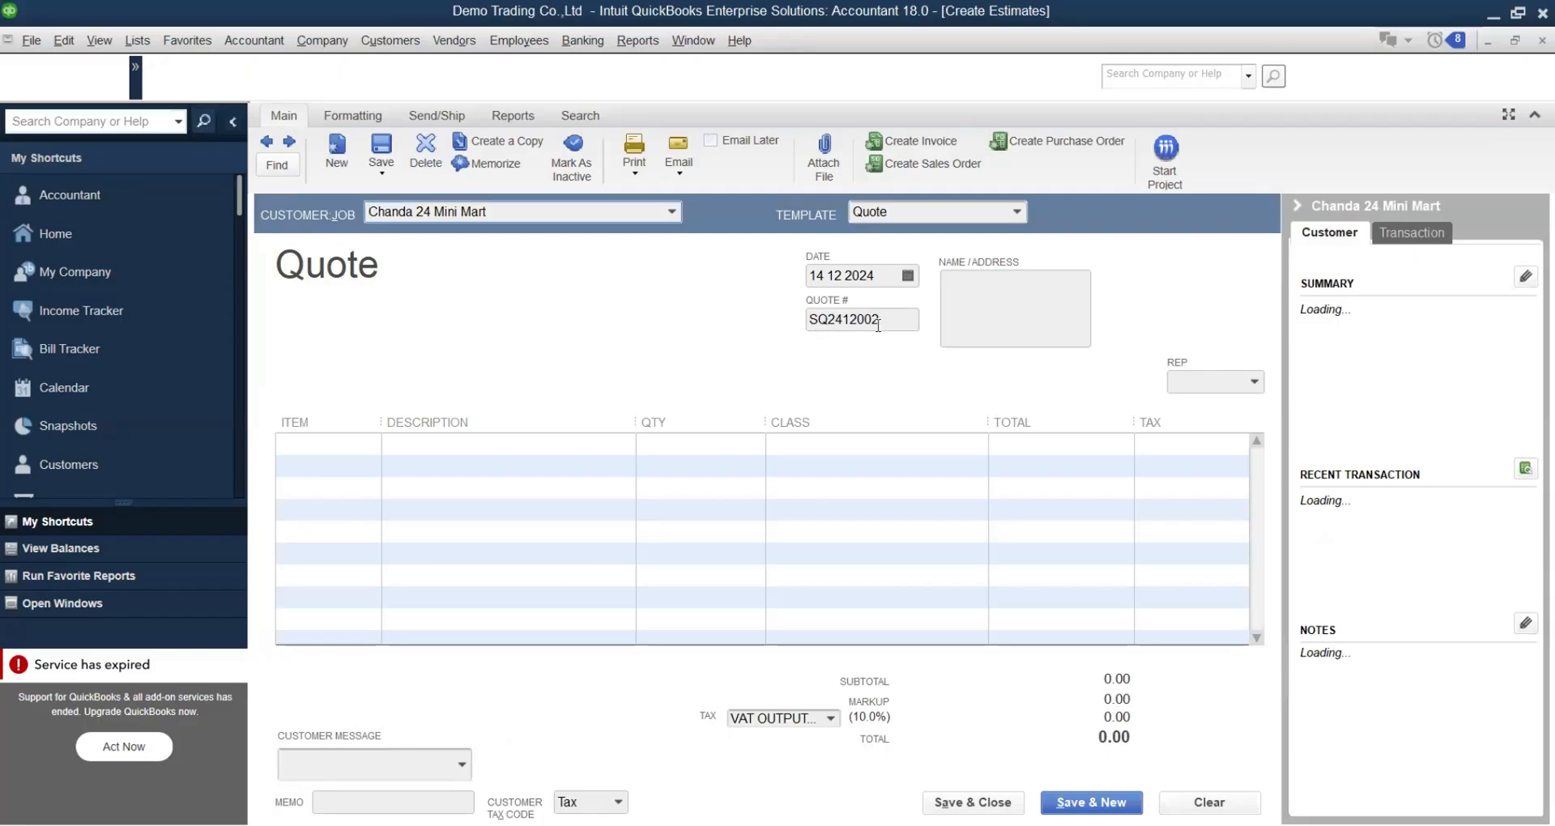
{"action": "key", "text": "alt+Tab"}
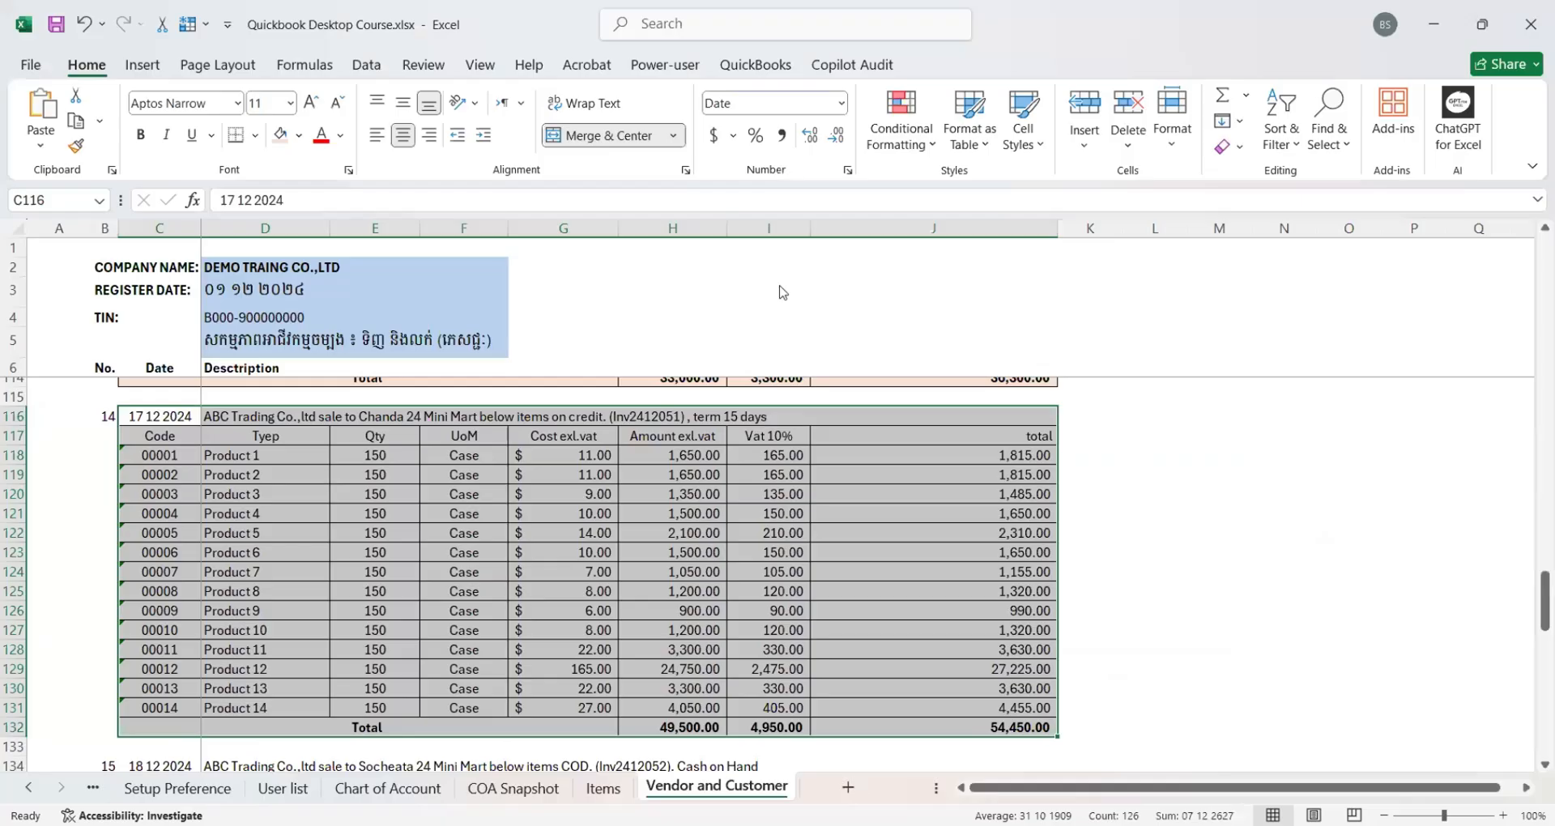
{"action": "key", "text": "alt+Tab"}
{"action": "left_click", "coordinate": [829, 275]}
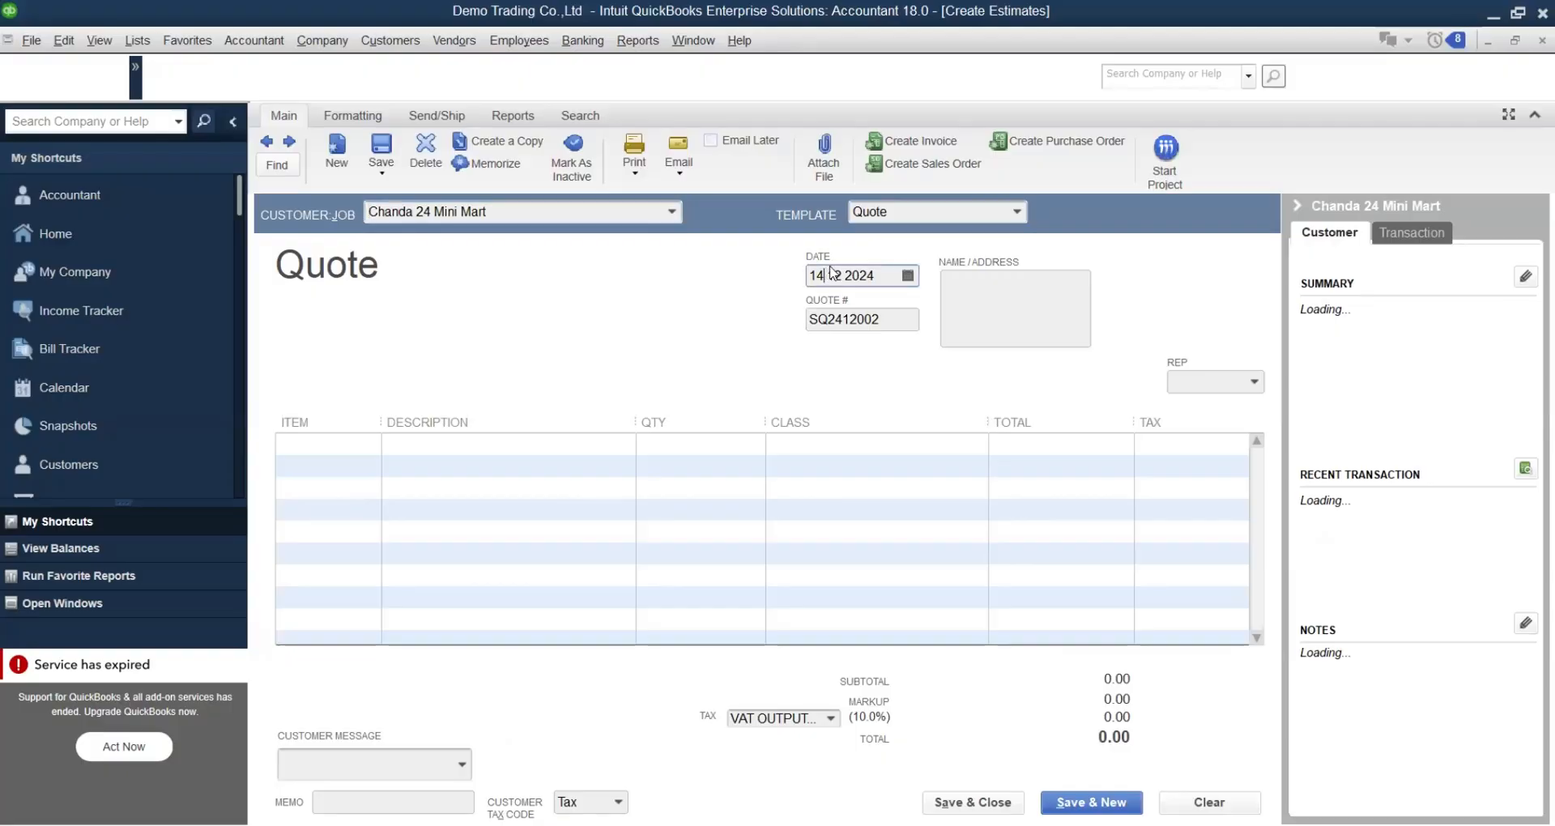
{"action": "key", "text": "BackSpace"}
{"action": "type", "text": "7"}
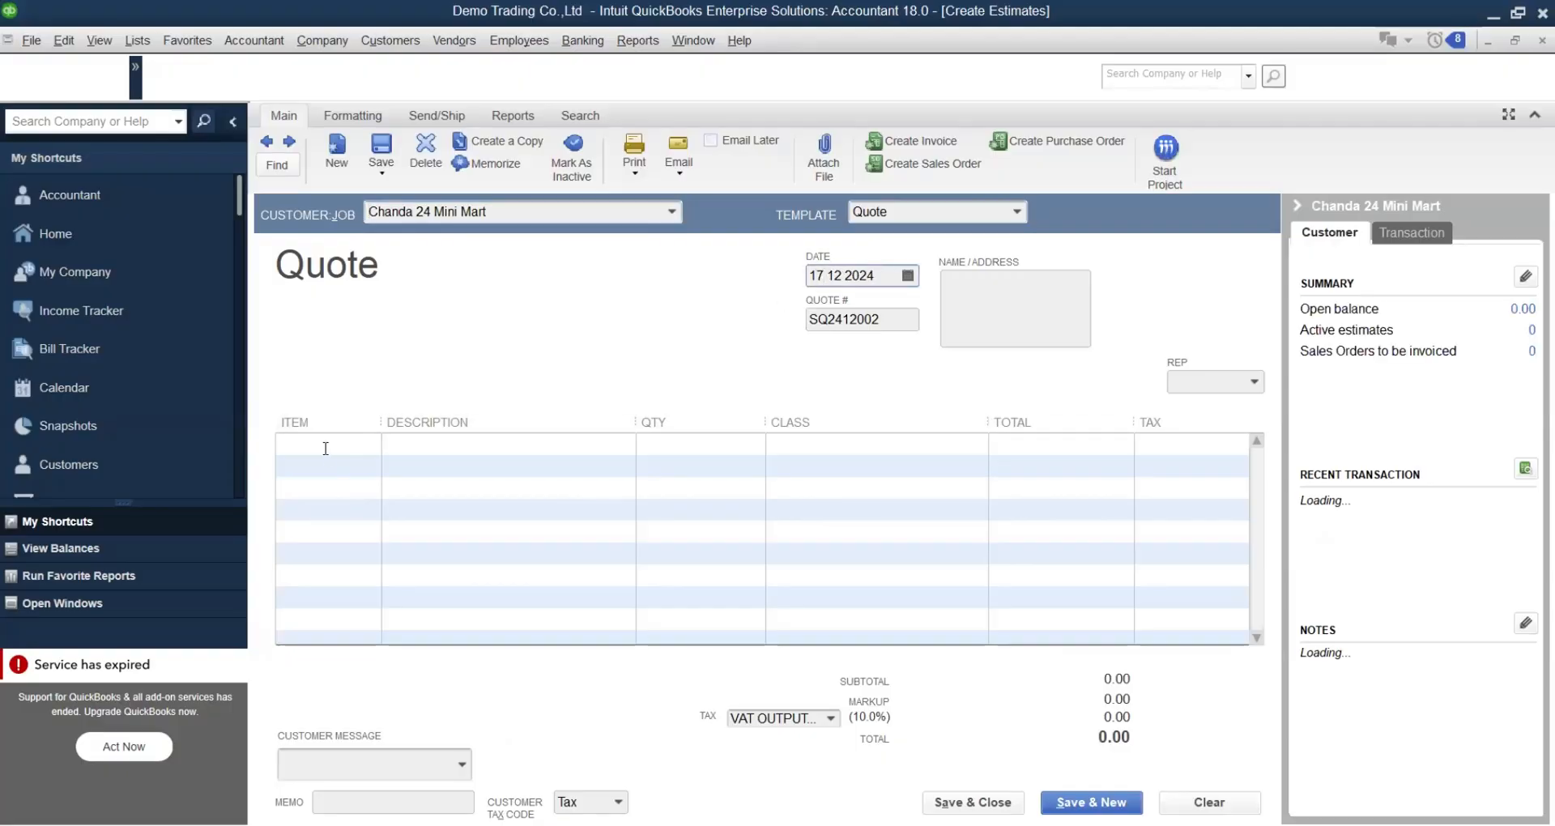
Copy item codes 00001 to 00004 from transaction 14 in Excel into the first four lines of the QuickBooks quote.
{"action": "left_click", "coordinate": [323, 445]}
{"action": "key", "text": "alt+Tab"}
{"action": "key", "text": "ctrl+c"}
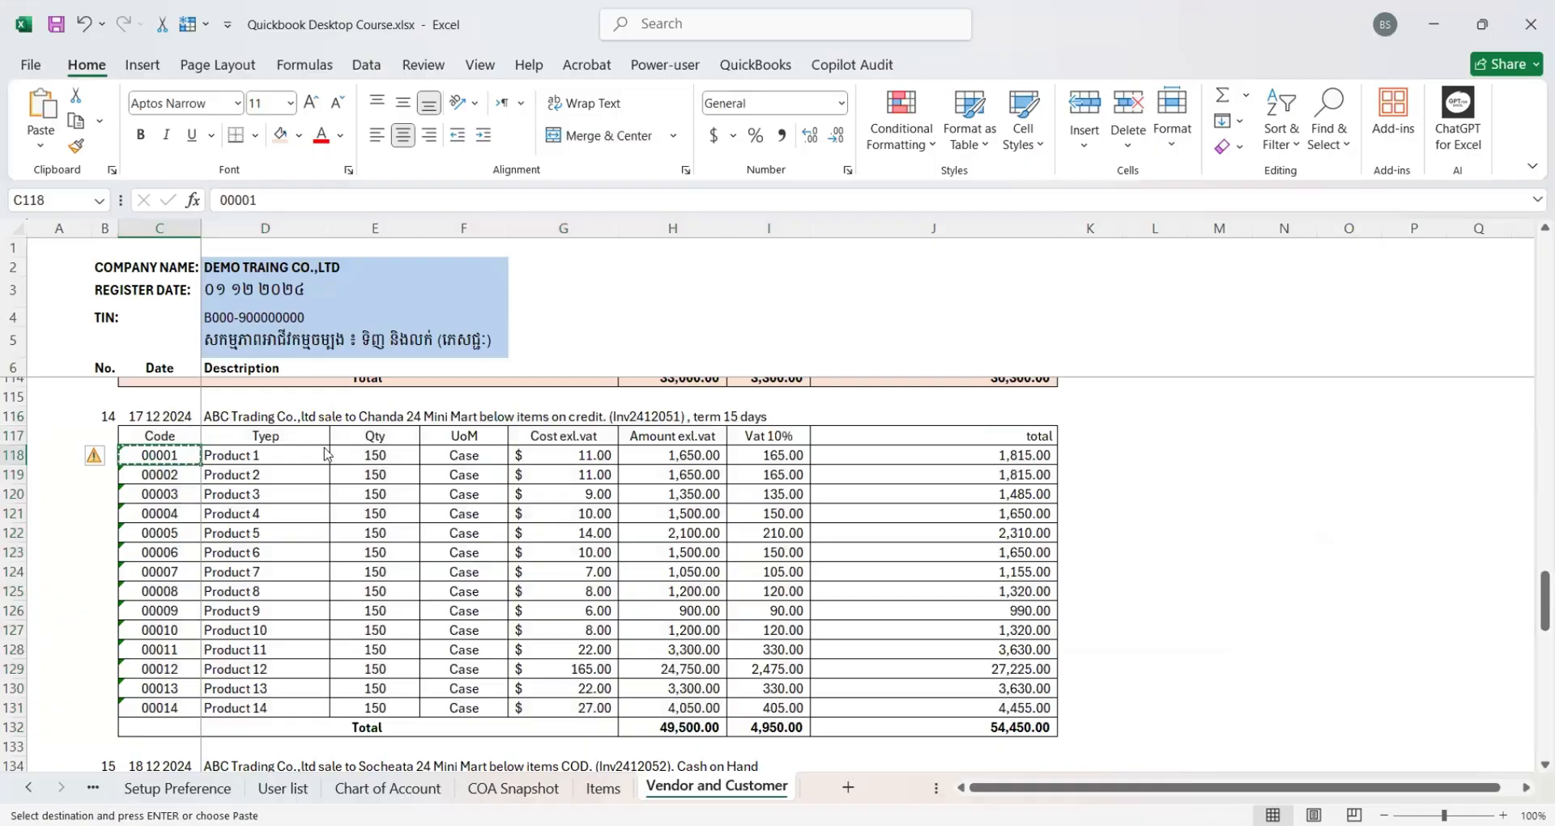
{"action": "key", "text": "alt+Tab"}
{"action": "key", "text": "ctrl+v"}
{"action": "key", "text": "Down"}
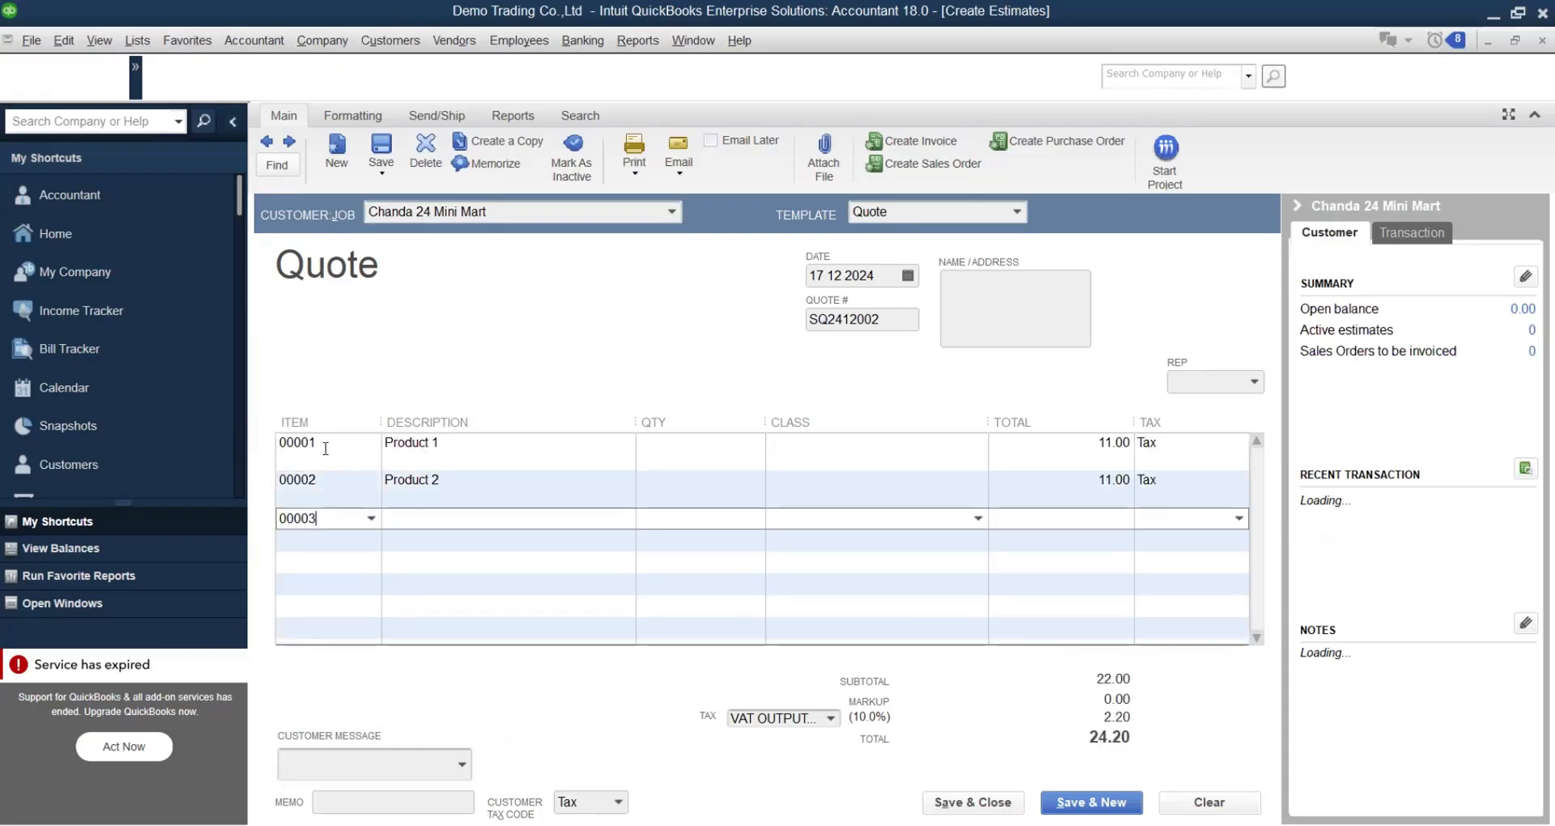
{"action": "key", "text": "ctrl+v"}
{"action": "key", "text": "Down"}
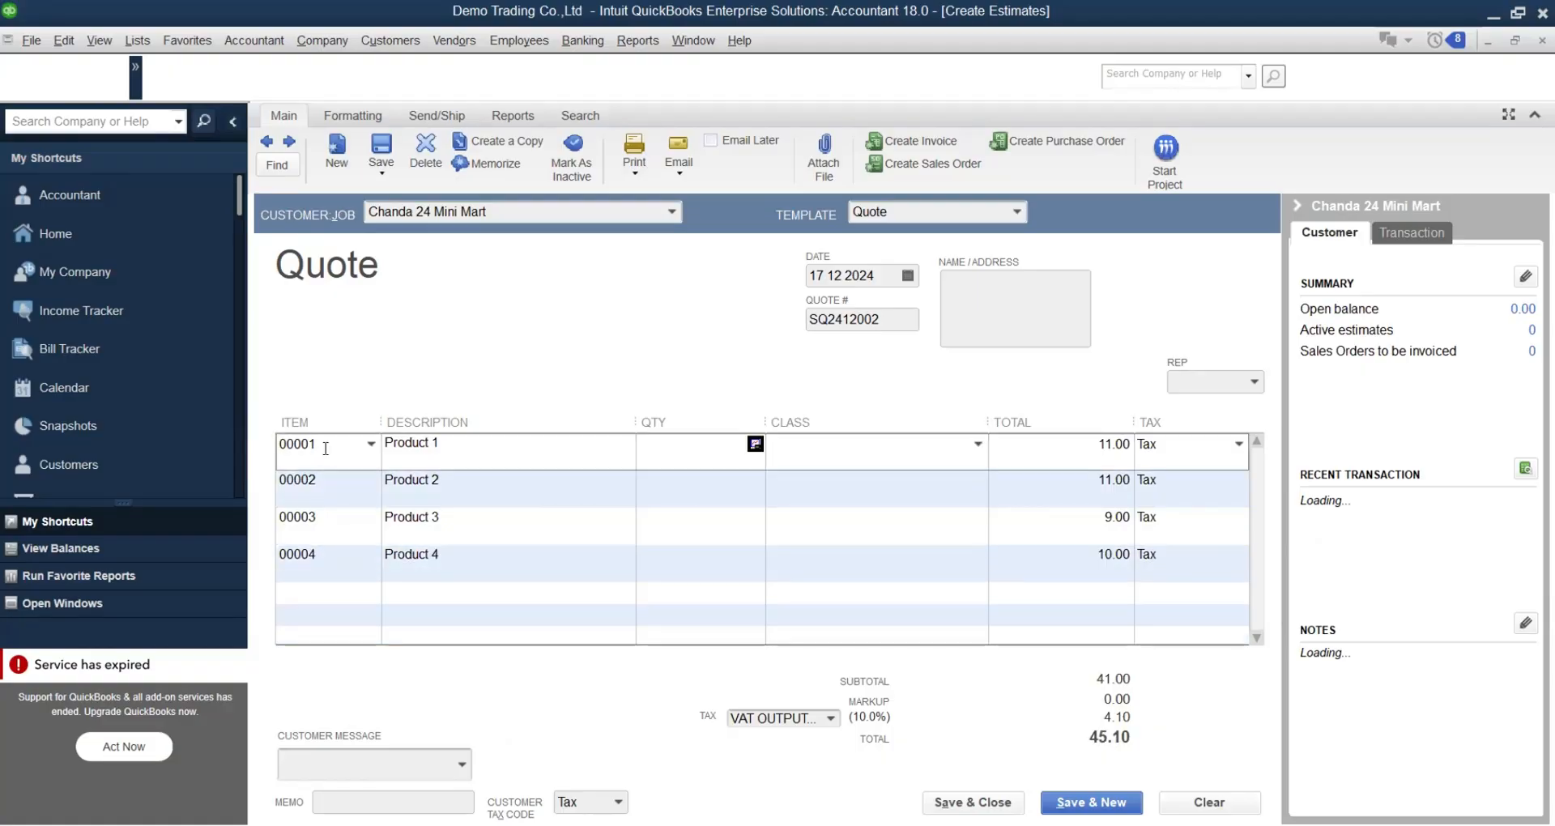
Copy item codes 00005 and 00006 from the Excel sheet into the next two quote lines.
{"action": "key", "text": "alt+Tab"}
{"action": "key", "text": "Down"}
{"action": "key", "text": "ctrl+c"}
{"action": "key", "text": "alt+Tab"}
{"action": "key", "text": "ctrl+v"}
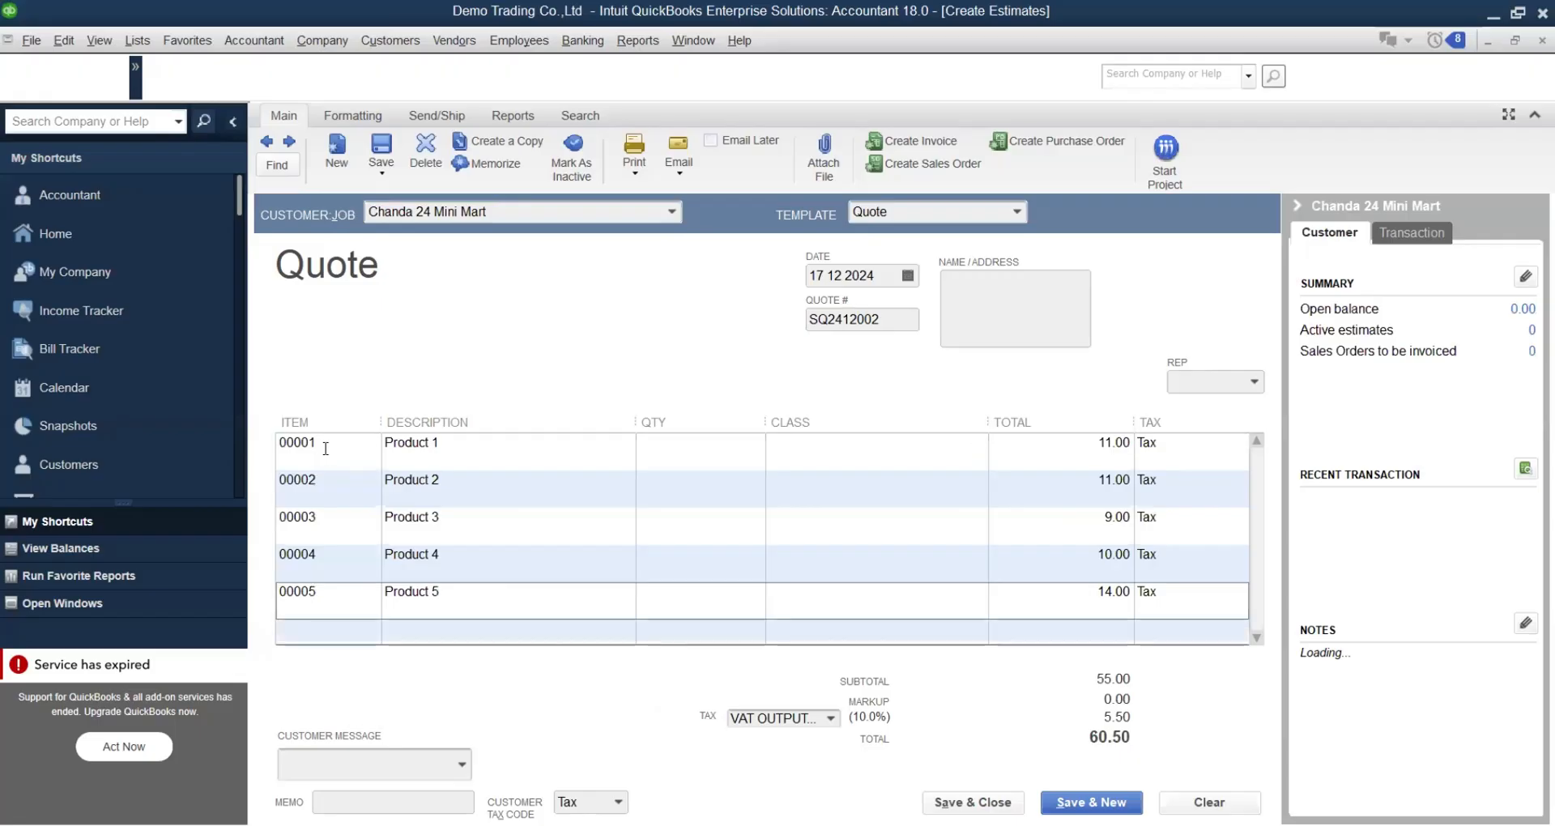
{"action": "key", "text": "Down"}
{"action": "key", "text": "alt+Tab"}
{"action": "key", "text": "Down"}
{"action": "key", "text": "ctrl+c"}
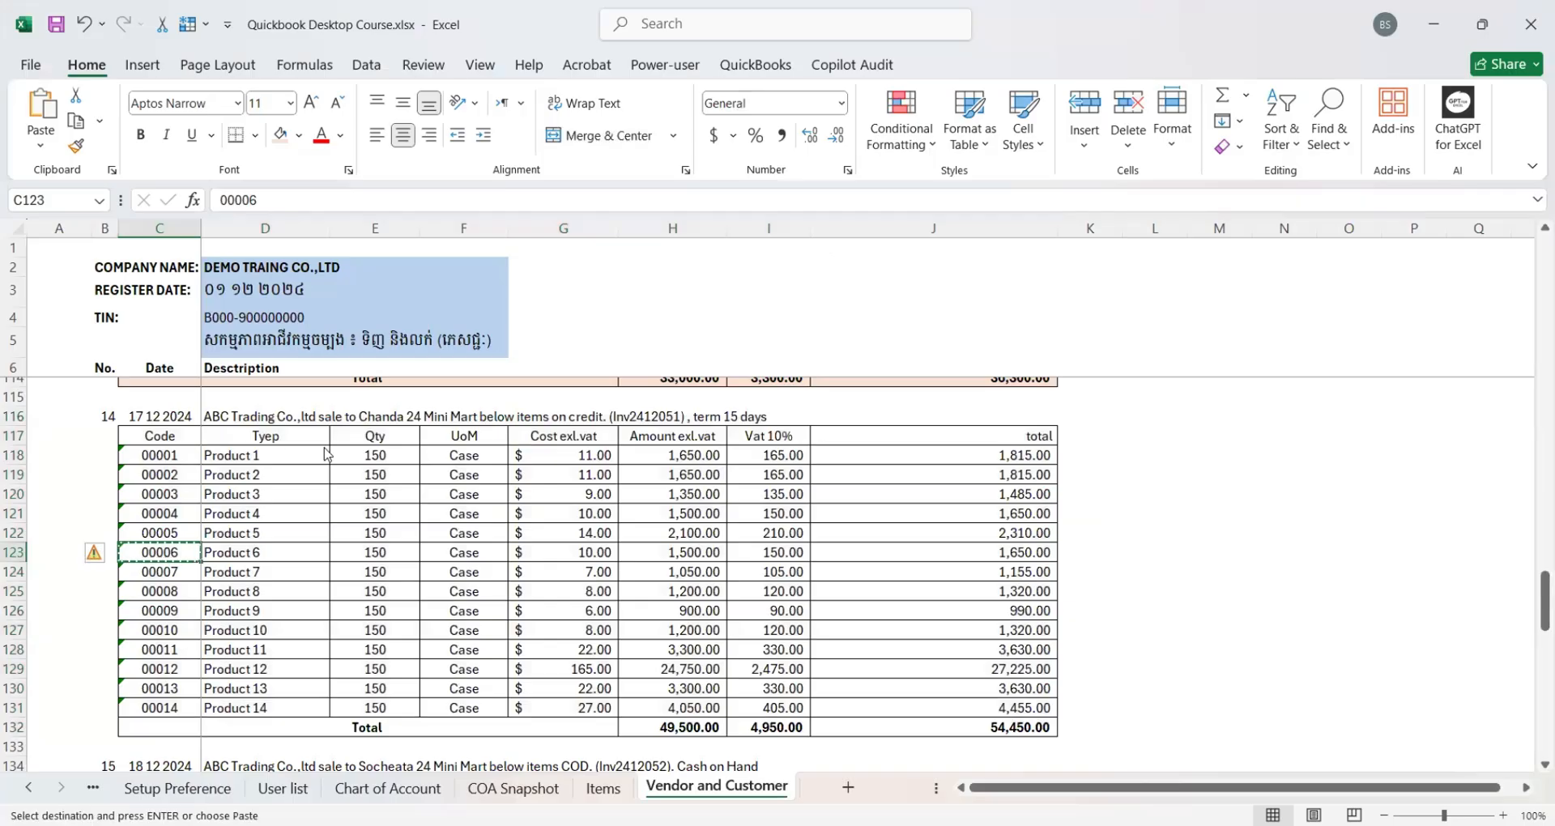
{"action": "key", "text": "alt+Tab"}
{"action": "key", "text": "ctrl+v"}
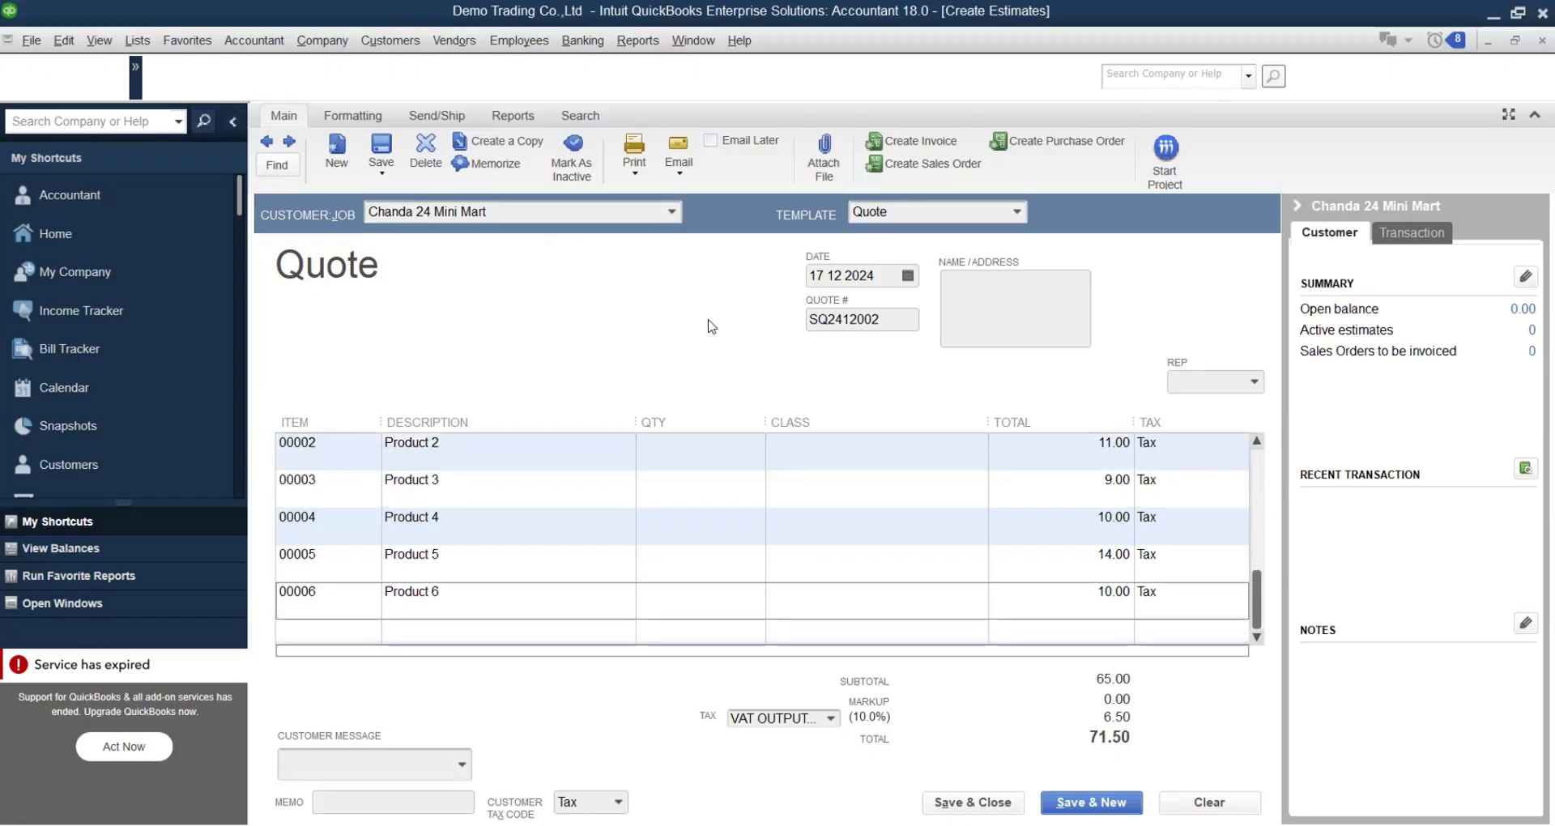
Add item codes 00007 to 00010 from the Excel sheet on the following four quote lines.
{"action": "key", "text": "ctrl+v"}
{"action": "key", "text": "Down"}
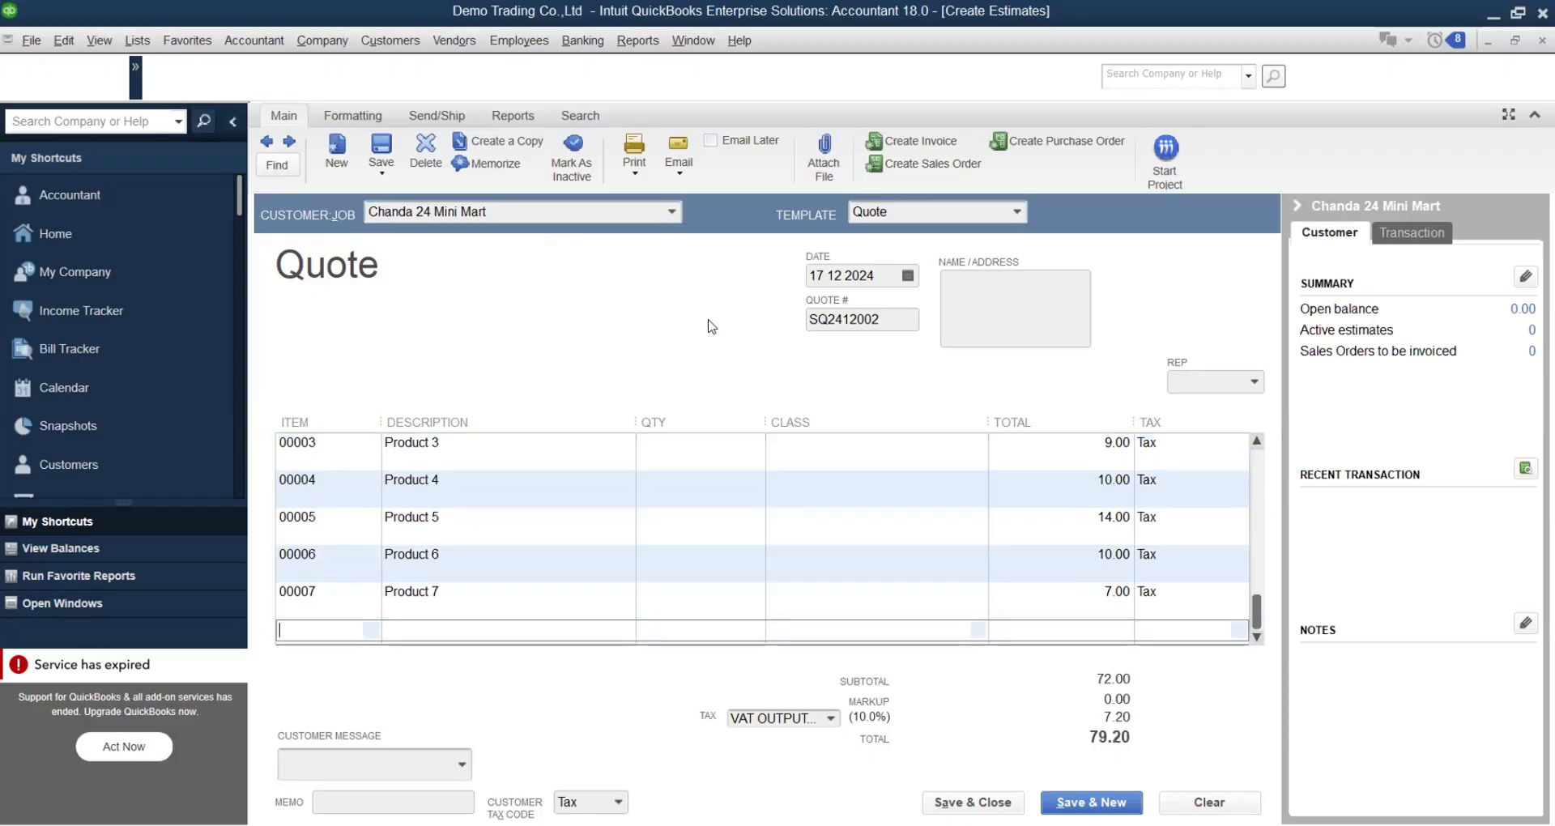
{"action": "key", "text": "ctrl+v"}
{"action": "key", "text": "Down"}
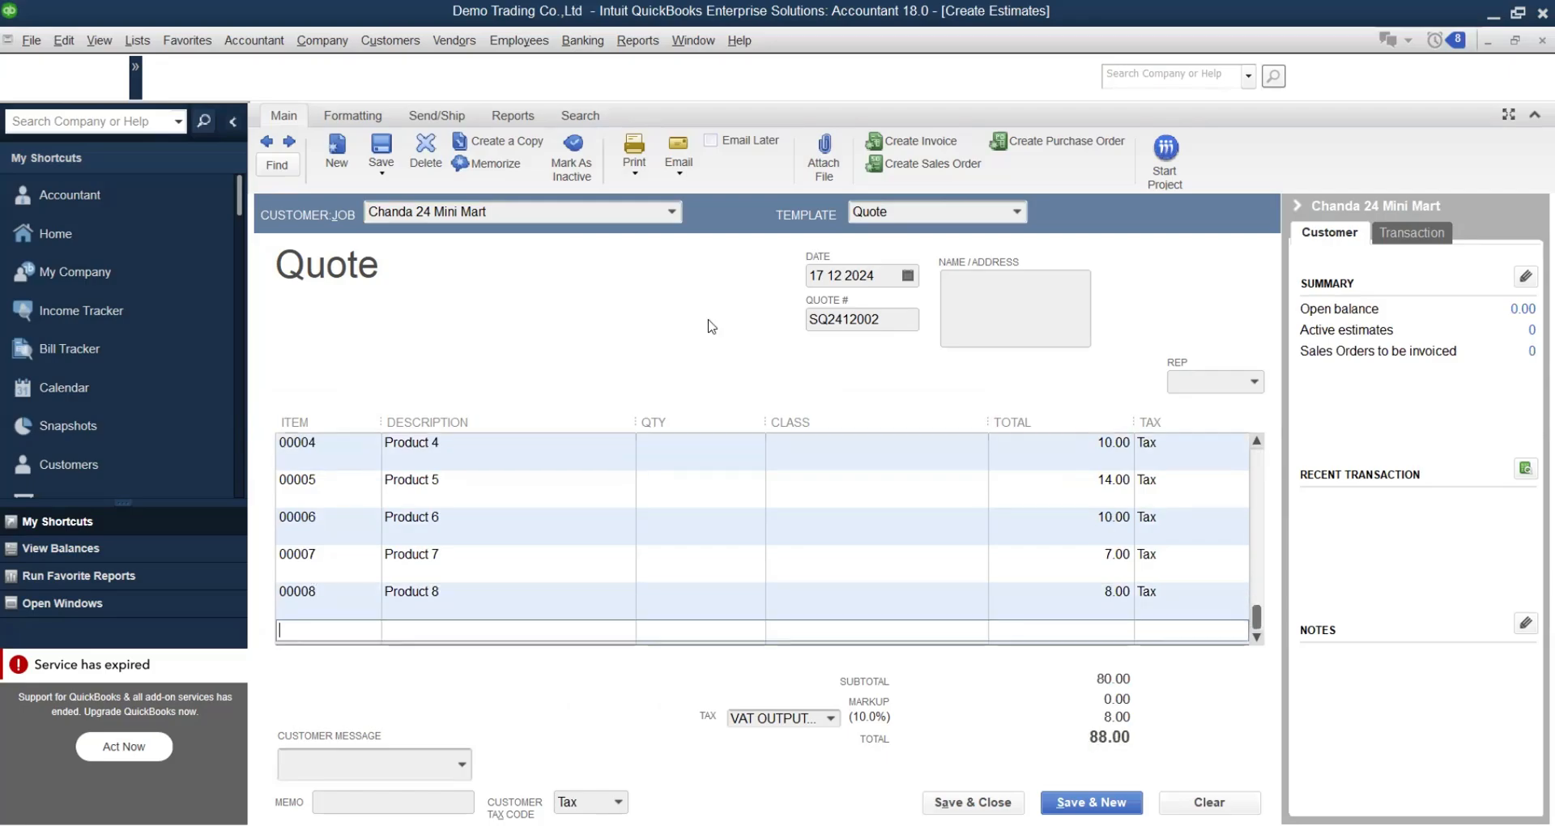
{"action": "key", "text": "alt+Tab"}
{"action": "key", "text": "alt+Tab"}
{"action": "key", "text": "ctrl+v"}
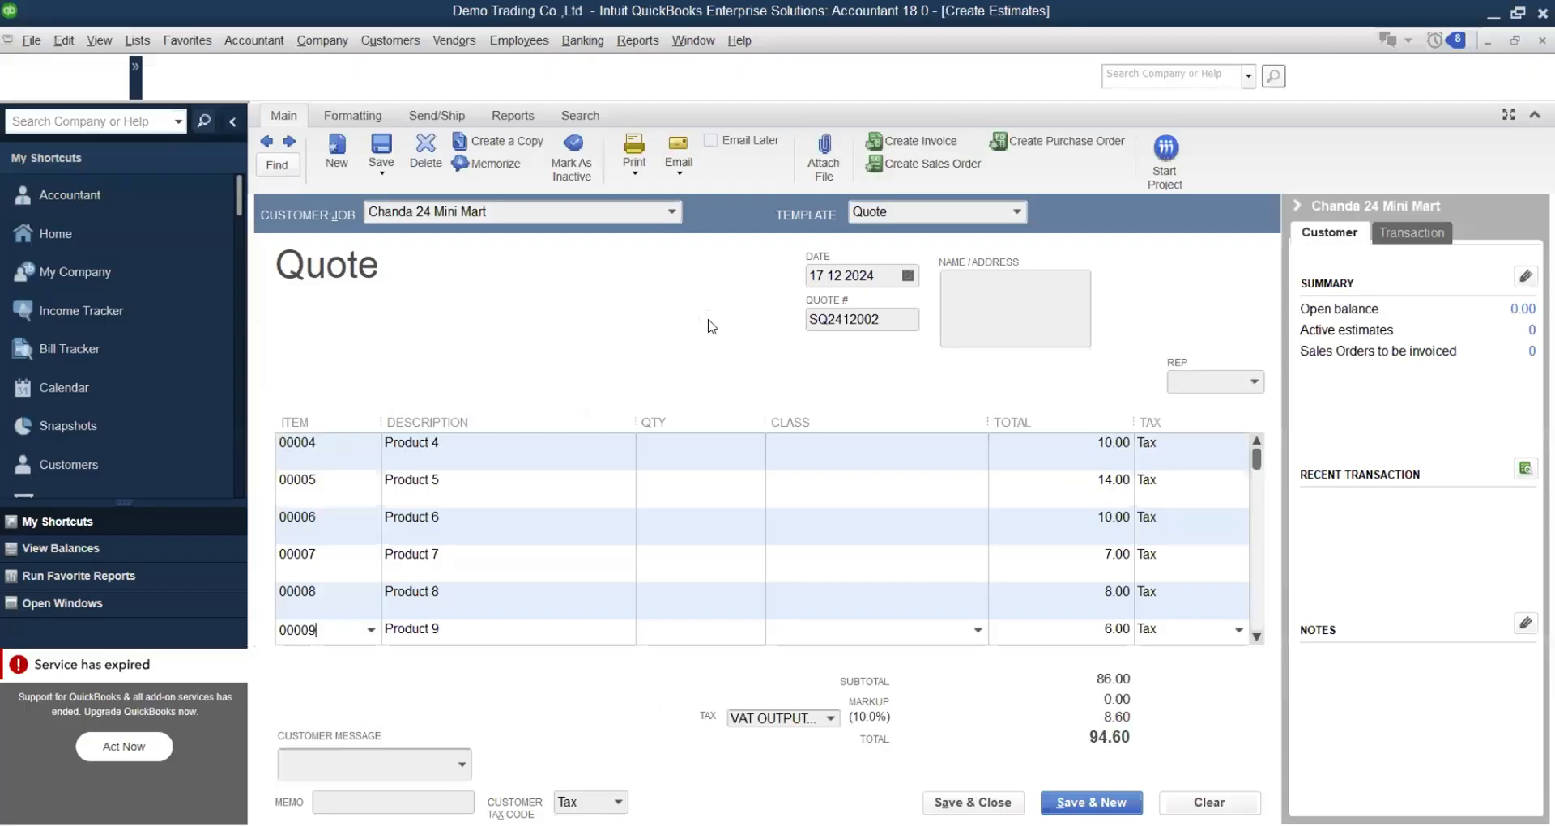
{"action": "key", "text": "Down"}
{"action": "key", "text": "ctrl+v"}
{"action": "key", "text": "Down"}
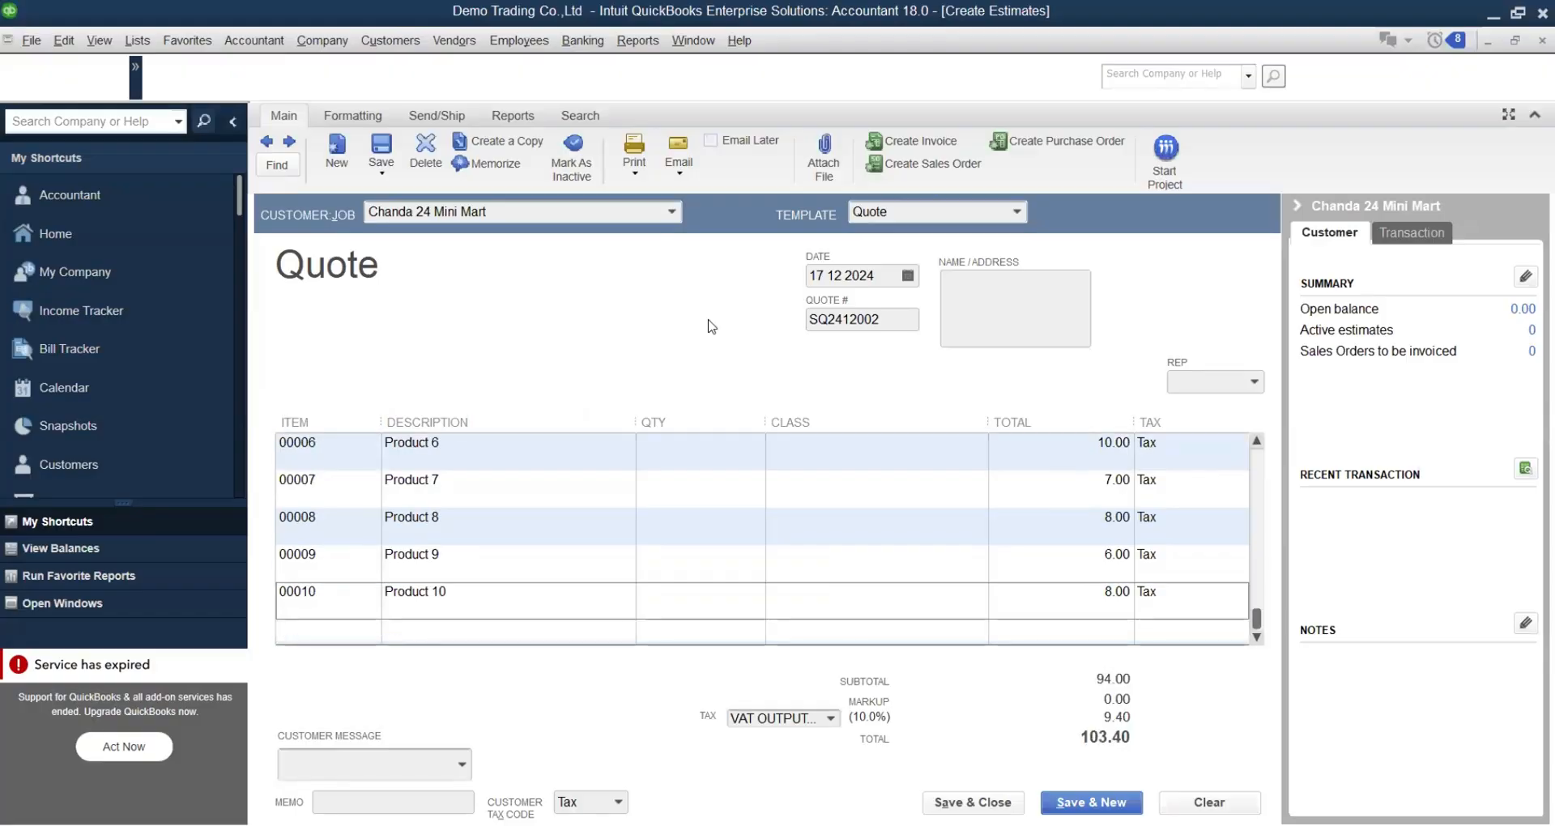
Copy item codes 00011 and 00012 from the Excel sheet onto the lines below item 00010.
{"action": "key", "text": "alt+Tab"}
{"action": "key", "text": "alt+Tab"}
{"action": "key", "text": "ctrl+v"}
{"action": "key", "text": "Down"}
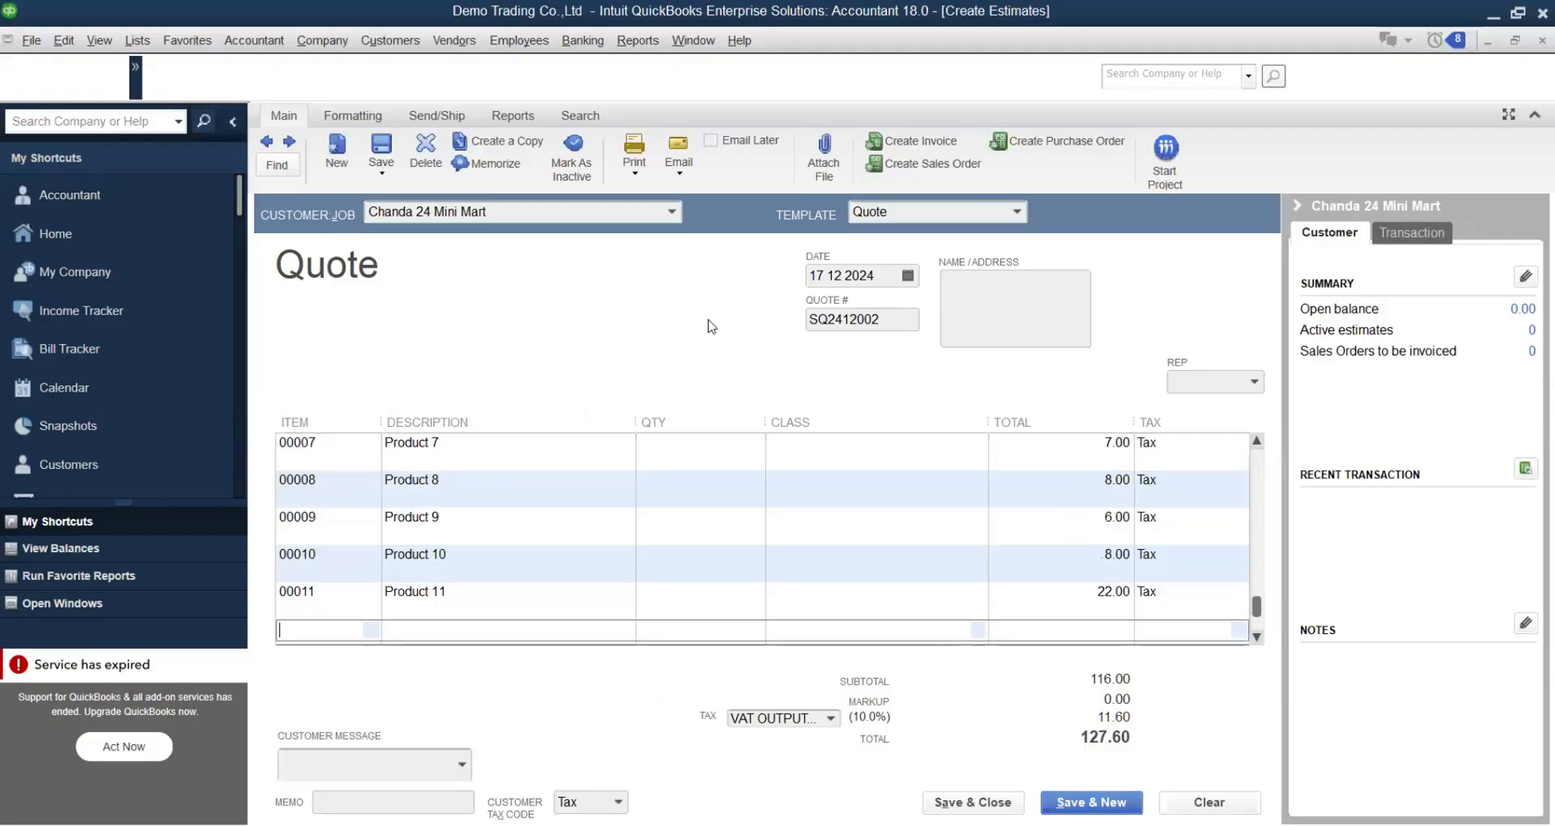
{"action": "key", "text": "alt+Tab"}
{"action": "key", "text": "Down"}
{"action": "key", "text": "ctrl+c"}
{"action": "key", "text": "alt+Tab"}
{"action": "key", "text": "ctrl+v"}
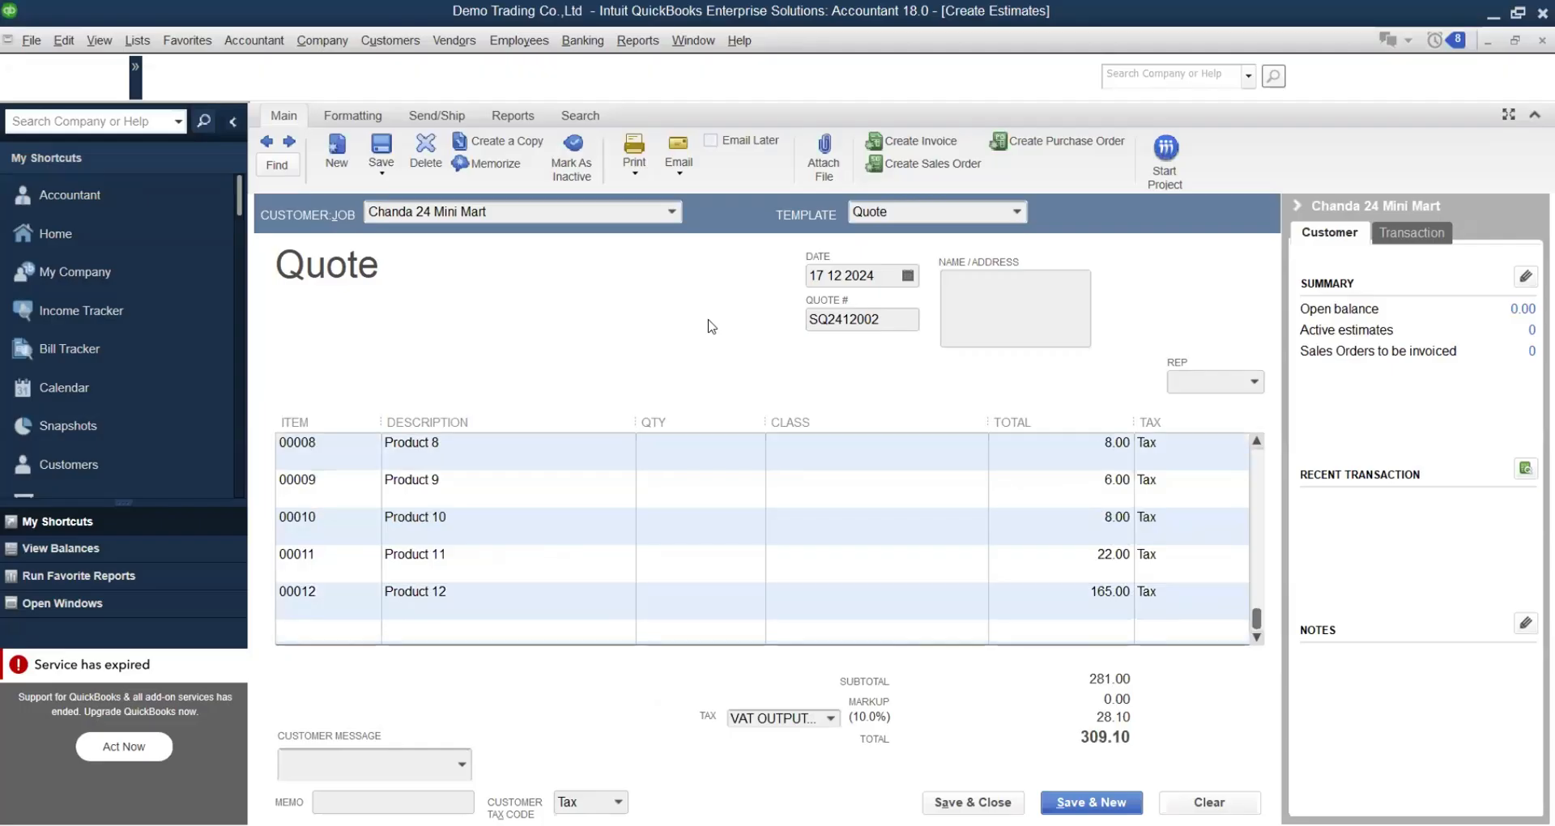
Copy the last two item codes, 00013 and 00014, from the Excel sheet into the quote.
{"action": "key", "text": "Down"}
{"action": "key", "text": "alt+Tab"}
{"action": "key", "text": "Down"}
{"action": "key", "text": "ctrl+c"}
{"action": "key", "text": "alt+Tab"}
{"action": "key", "text": "ctrl+v"}
{"action": "key", "text": "Down"}
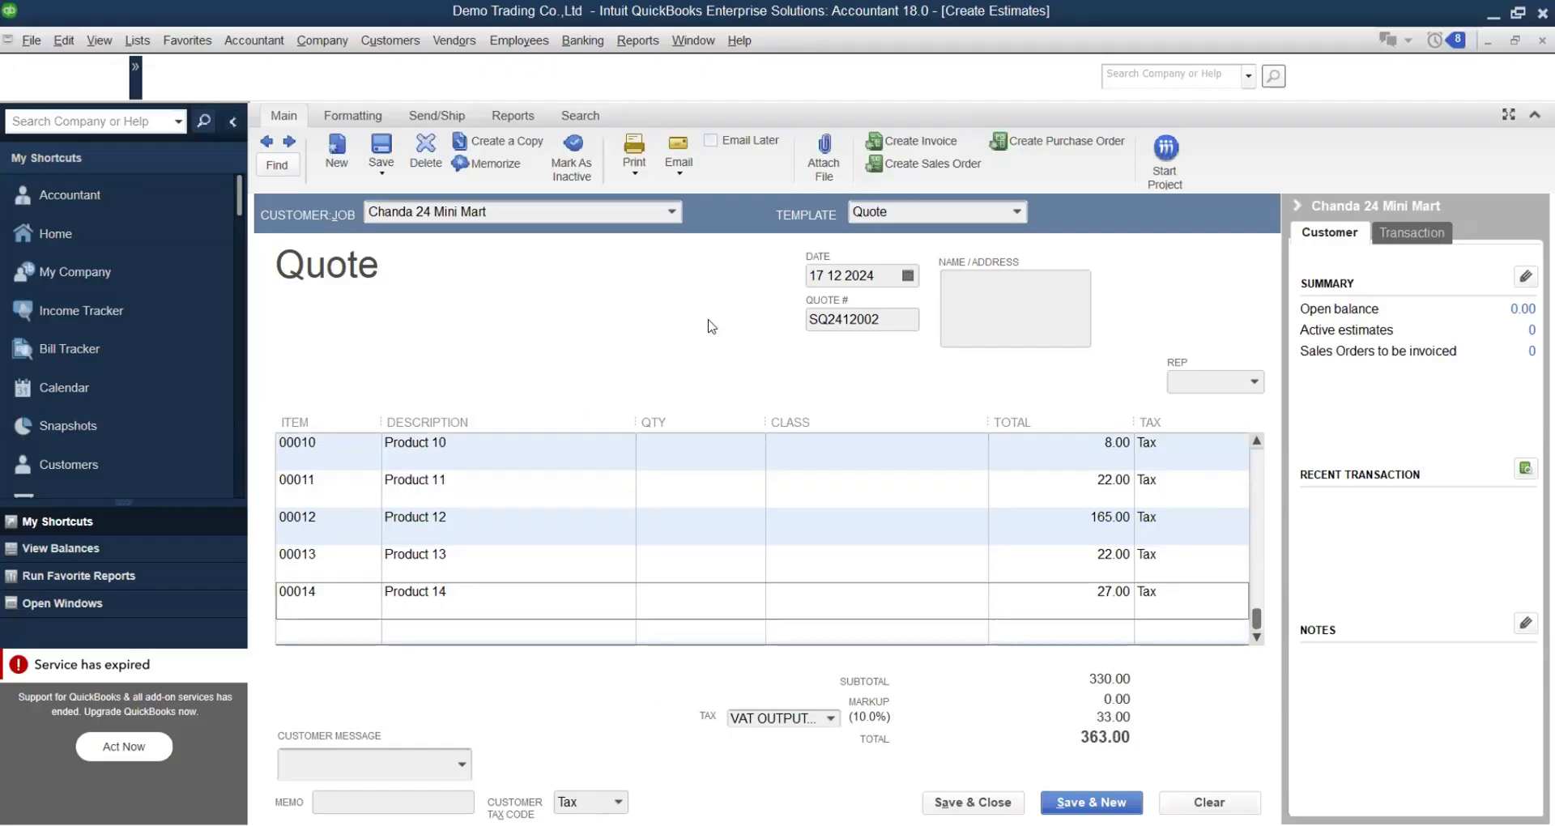
{"action": "key", "text": "Down"}
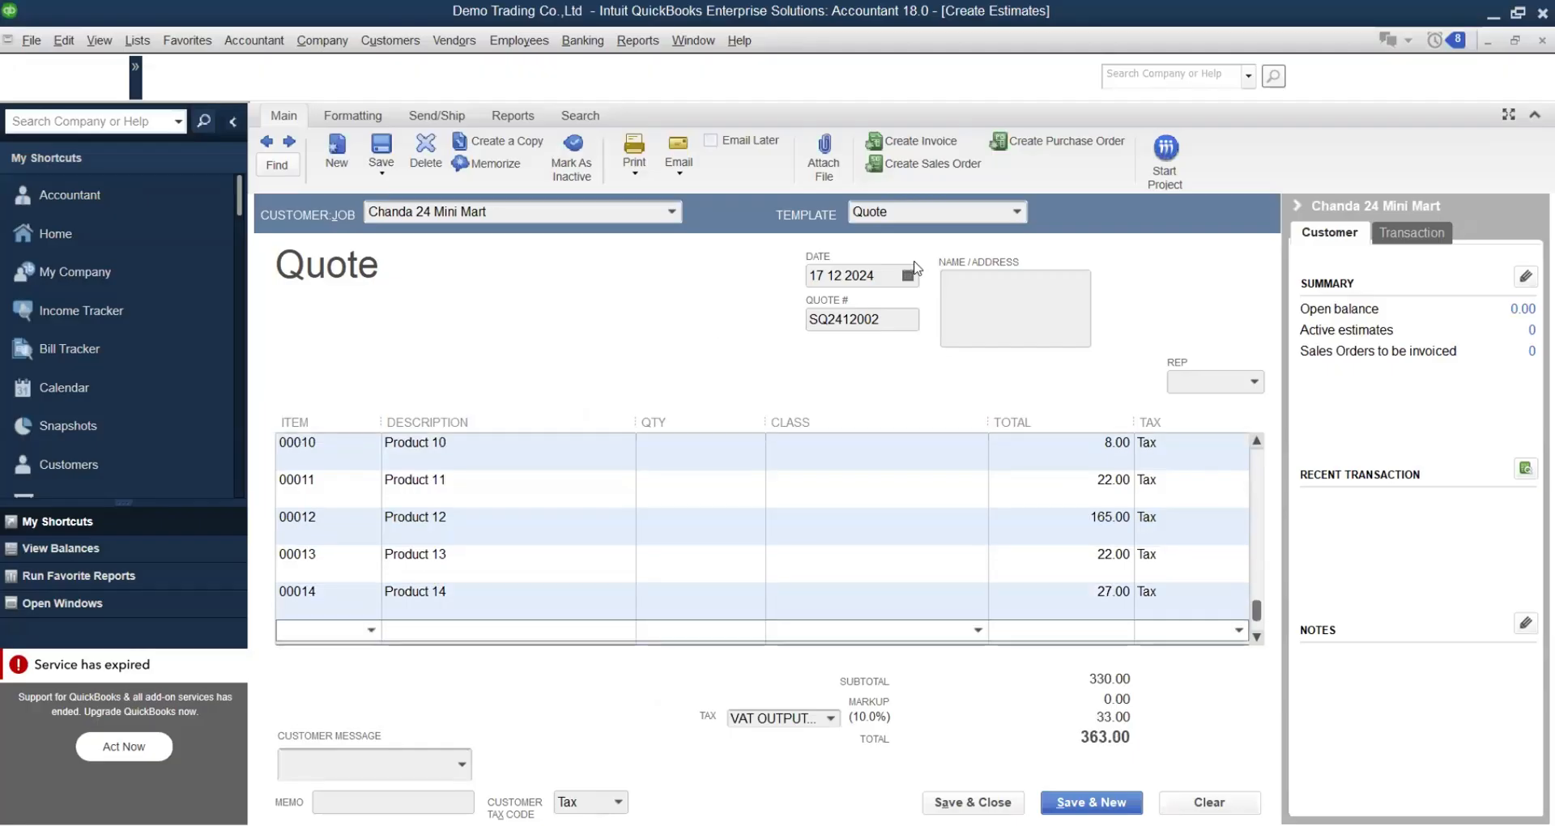
Narrow the Description and Qty columns of the quote's line-item table.
{"action": "left_click_drag", "start_coordinate": [636, 422], "coordinate": [547, 441]}
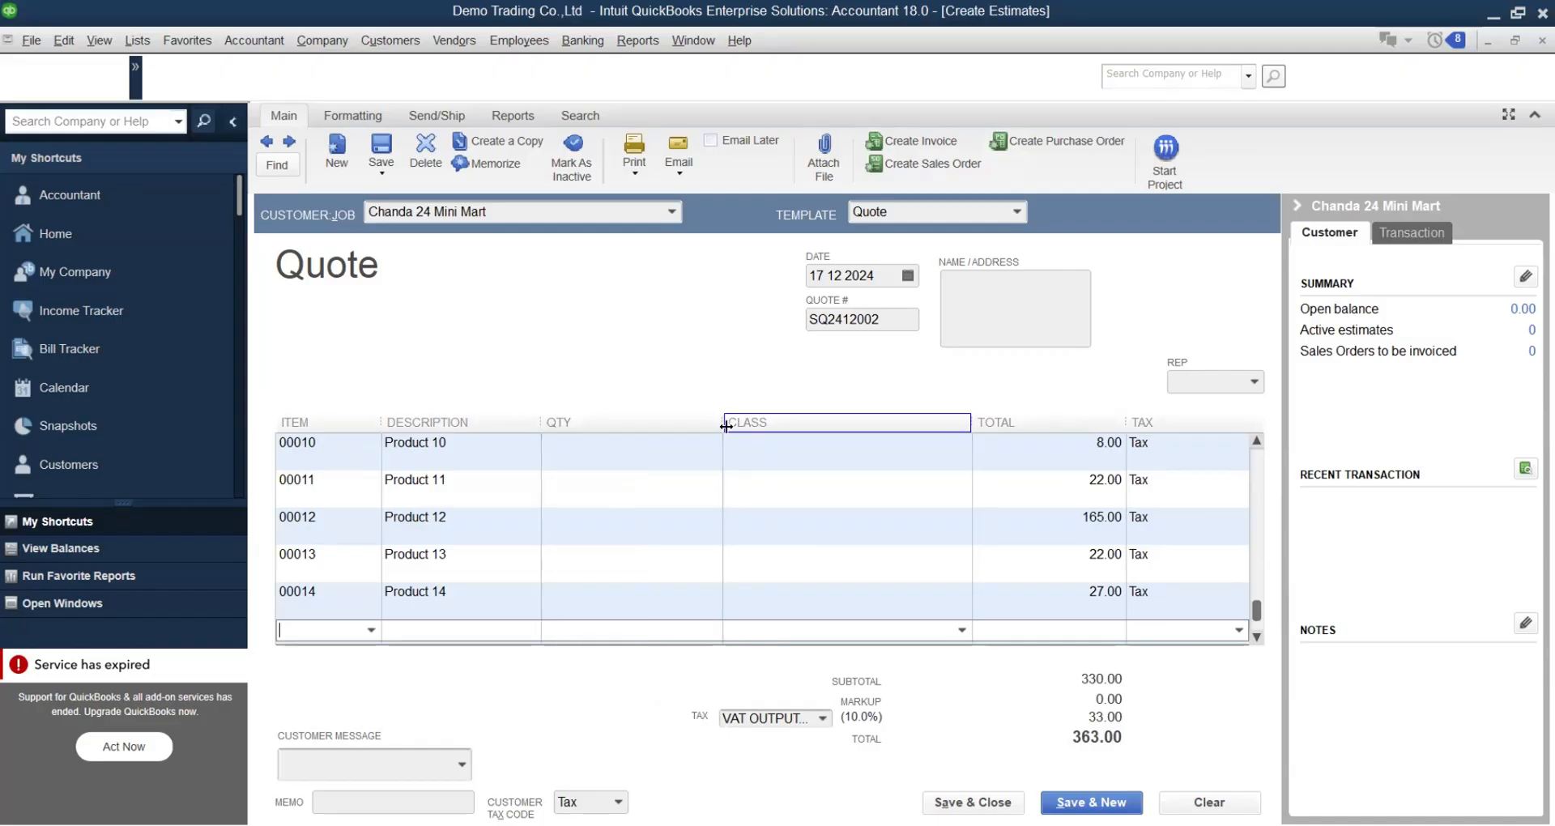
{"action": "left_click_drag", "start_coordinate": [725, 422], "coordinate": [674, 429]}
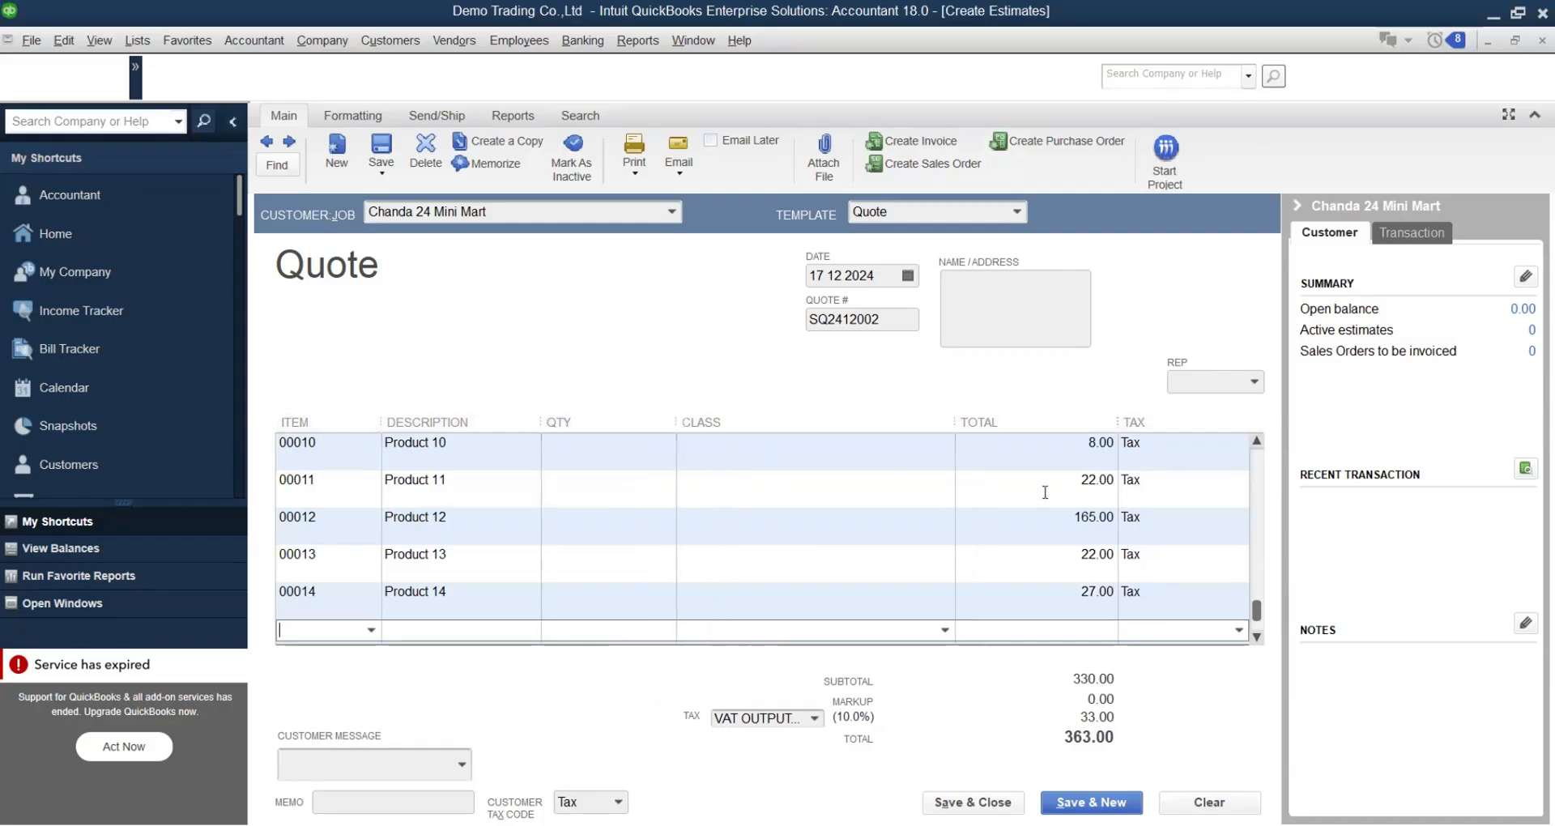
Copy the quantity 150 for Product 1 from the Excel sheet into the quantity of the quote's first line.
{"action": "left_click_drag", "start_coordinate": [1256, 610], "coordinate": [1246, 443]}
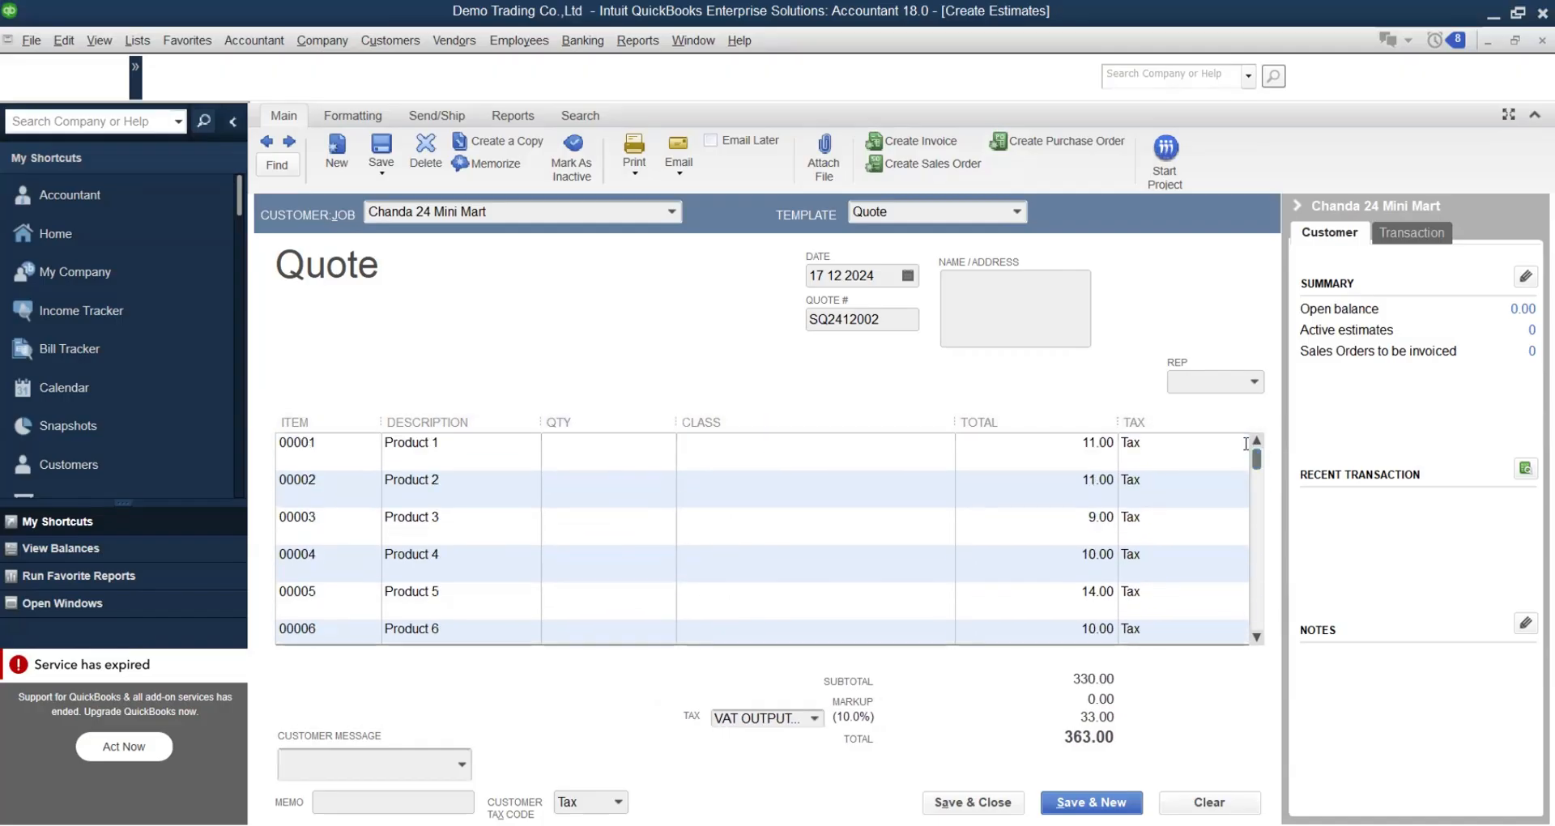
{"action": "left_click", "coordinate": [565, 447]}
{"action": "key", "text": "alt+Tab"}
{"action": "key", "text": "Right"}
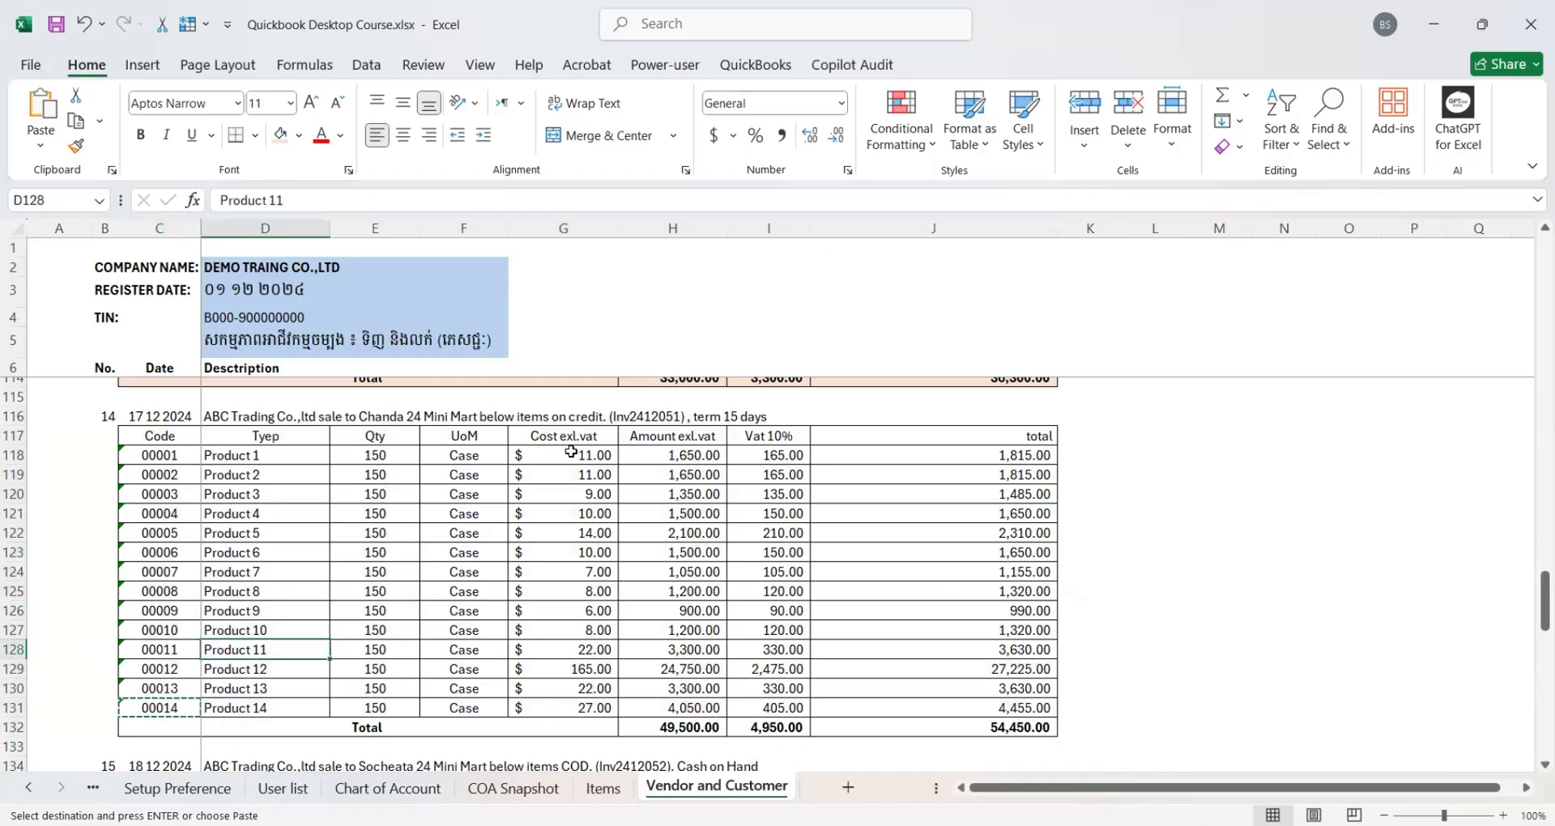
{"action": "key", "text": "Right"}
{"action": "key", "text": "Up"}
{"action": "key", "text": "Up"}
{"action": "key", "text": "Up"}
{"action": "key", "text": "Up"}
{"action": "key", "text": "Up"}
{"action": "key", "text": "Up"}
{"action": "key", "text": "Up"}
{"action": "key", "text": "Up"}
{"action": "key", "text": "Up"}
{"action": "key", "text": "Up"}
{"action": "key", "text": "Up"}
{"action": "key", "text": "Up"}
{"action": "key", "text": "ctrl+c"}
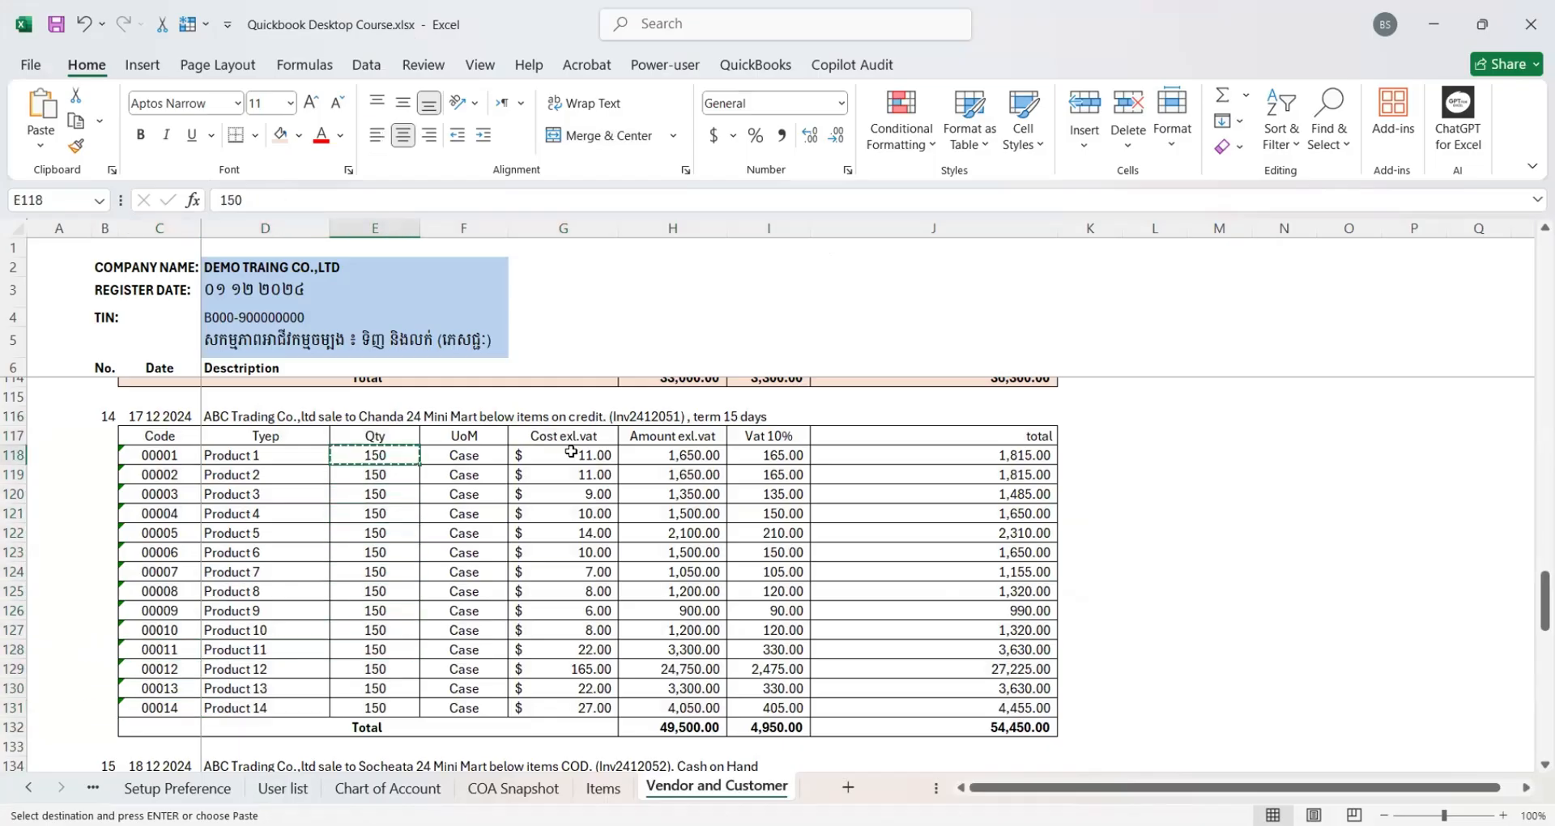
{"action": "key", "text": "alt+Tab"}
{"action": "key", "text": "ctrl+v"}
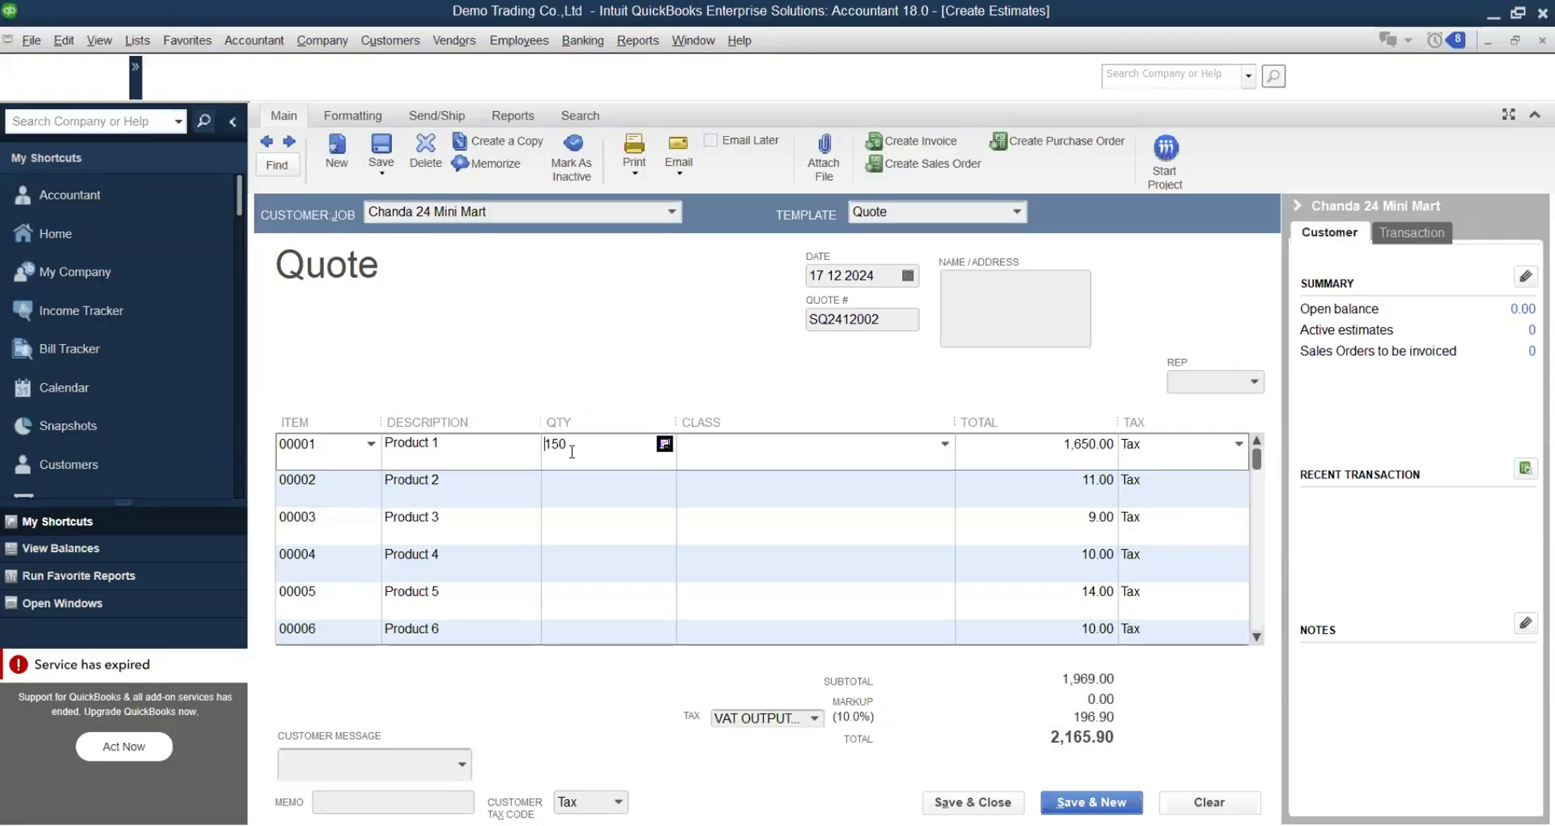
Paste the copied quantity 150 into the quote lines for items 00002 through 00014.
{"action": "key", "text": "Down"}
{"action": "key", "text": "ctrl+v"}
{"action": "key", "text": "Down"}
{"action": "key", "text": "ctrl+v"}
{"action": "key", "text": "Down"}
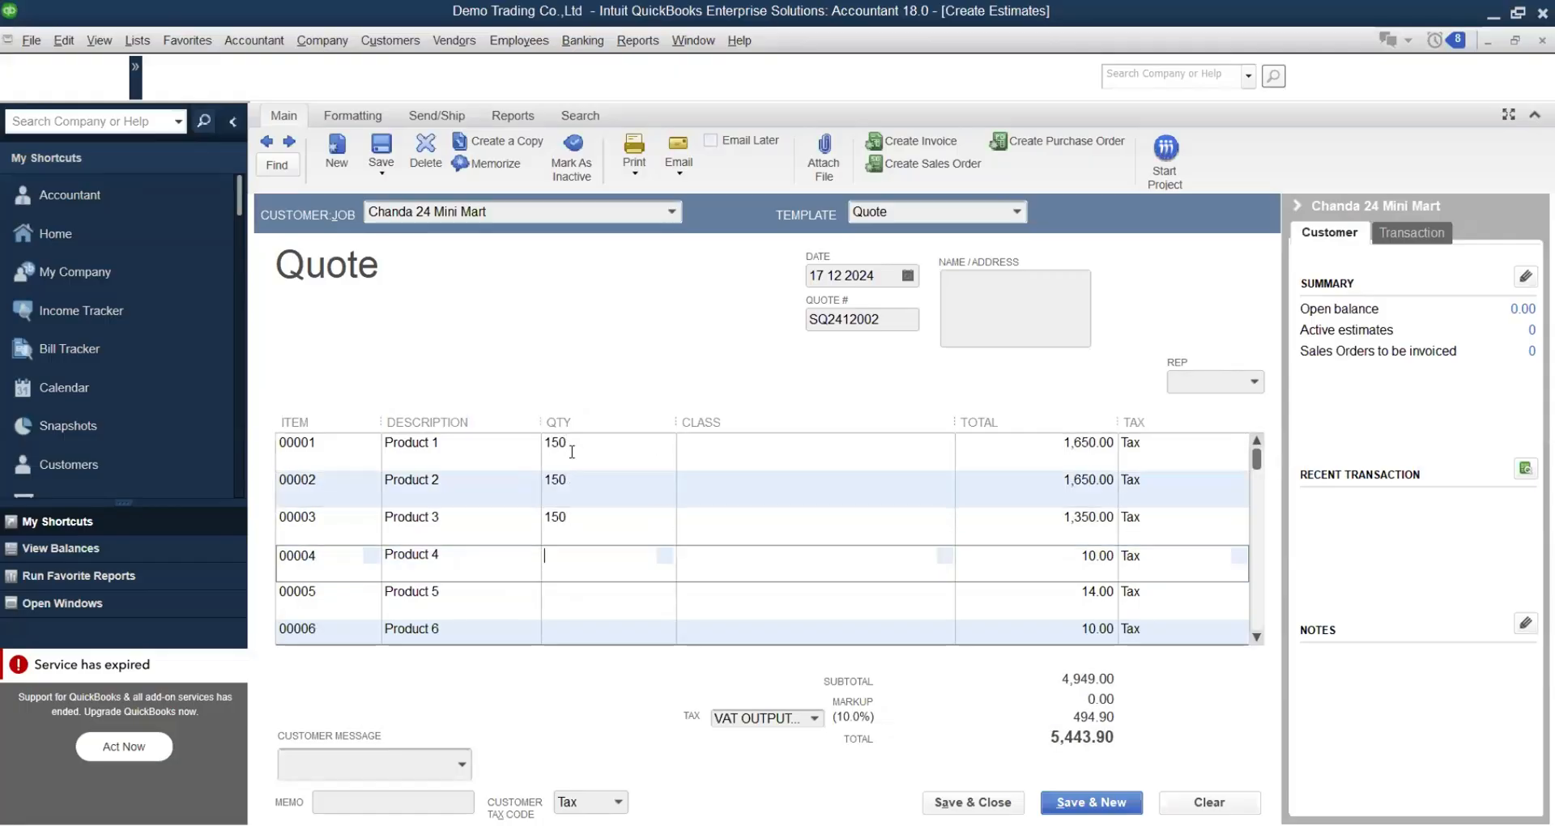
{"action": "key", "text": "ctrl+v"}
{"action": "key", "text": "Down"}
{"action": "key", "text": "ctrl+v"}
{"action": "key", "text": "Down"}
{"action": "key", "text": "ctrl+v"}
{"action": "key", "text": "Down"}
{"action": "key", "text": "ctrl+v"}
{"action": "key", "text": "Down"}
{"action": "key", "text": "ctrl+v"}
{"action": "key", "text": "Down"}
{"action": "key", "text": "ctrl+v"}
{"action": "key", "text": "Down"}
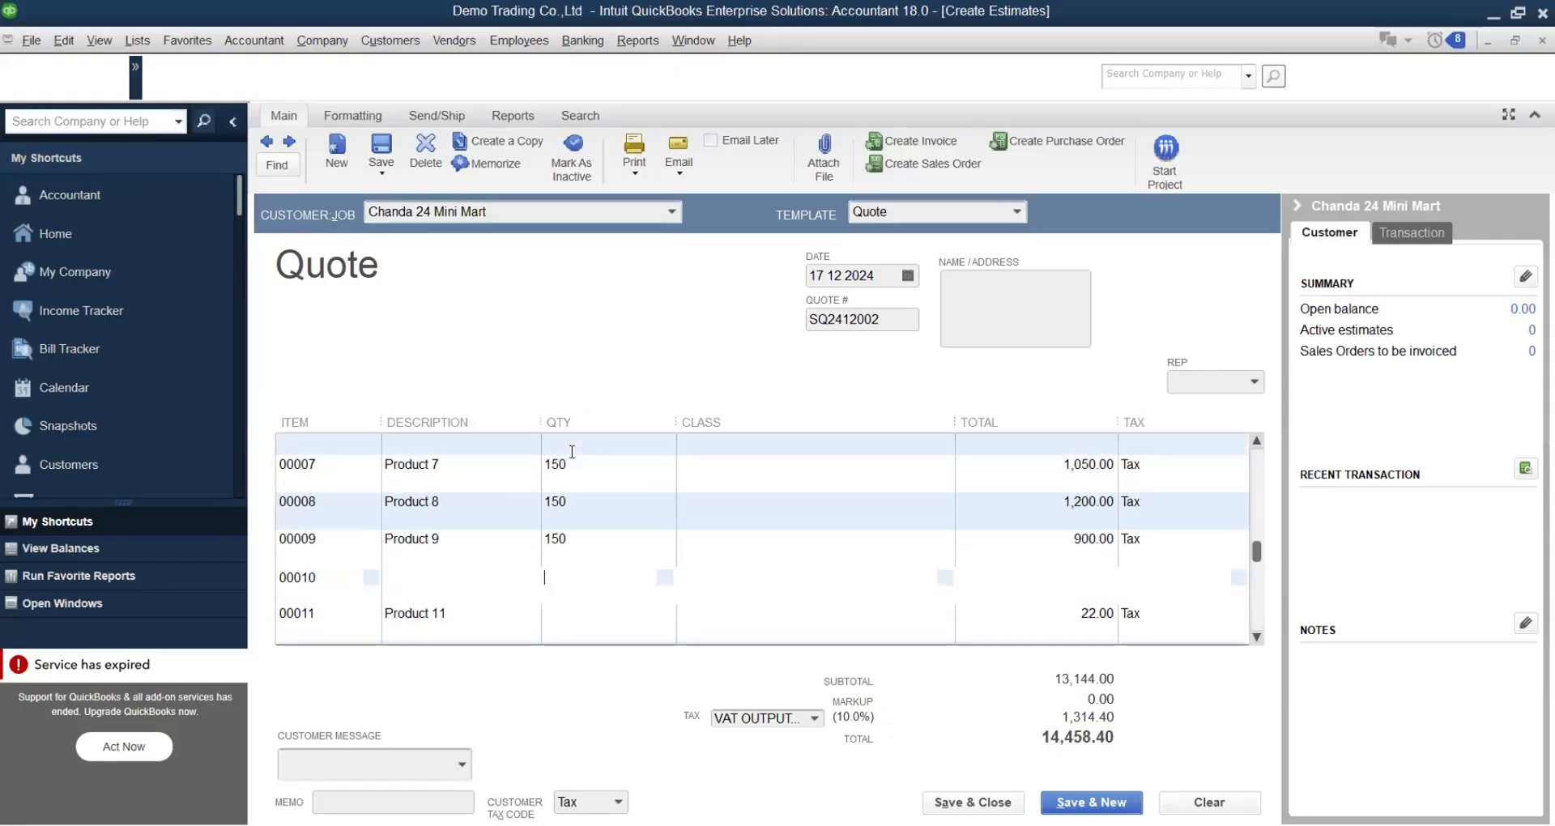
{"action": "key", "text": "ctrl+v"}
{"action": "key", "text": "Down"}
{"action": "key", "text": "ctrl+v"}
{"action": "key", "text": "Down"}
{"action": "key", "text": "ctrl+v"}
{"action": "key", "text": "Down"}
{"action": "key", "text": "ctrl+v"}
{"action": "key", "text": "Down"}
{"action": "key", "text": "ctrl+v"}
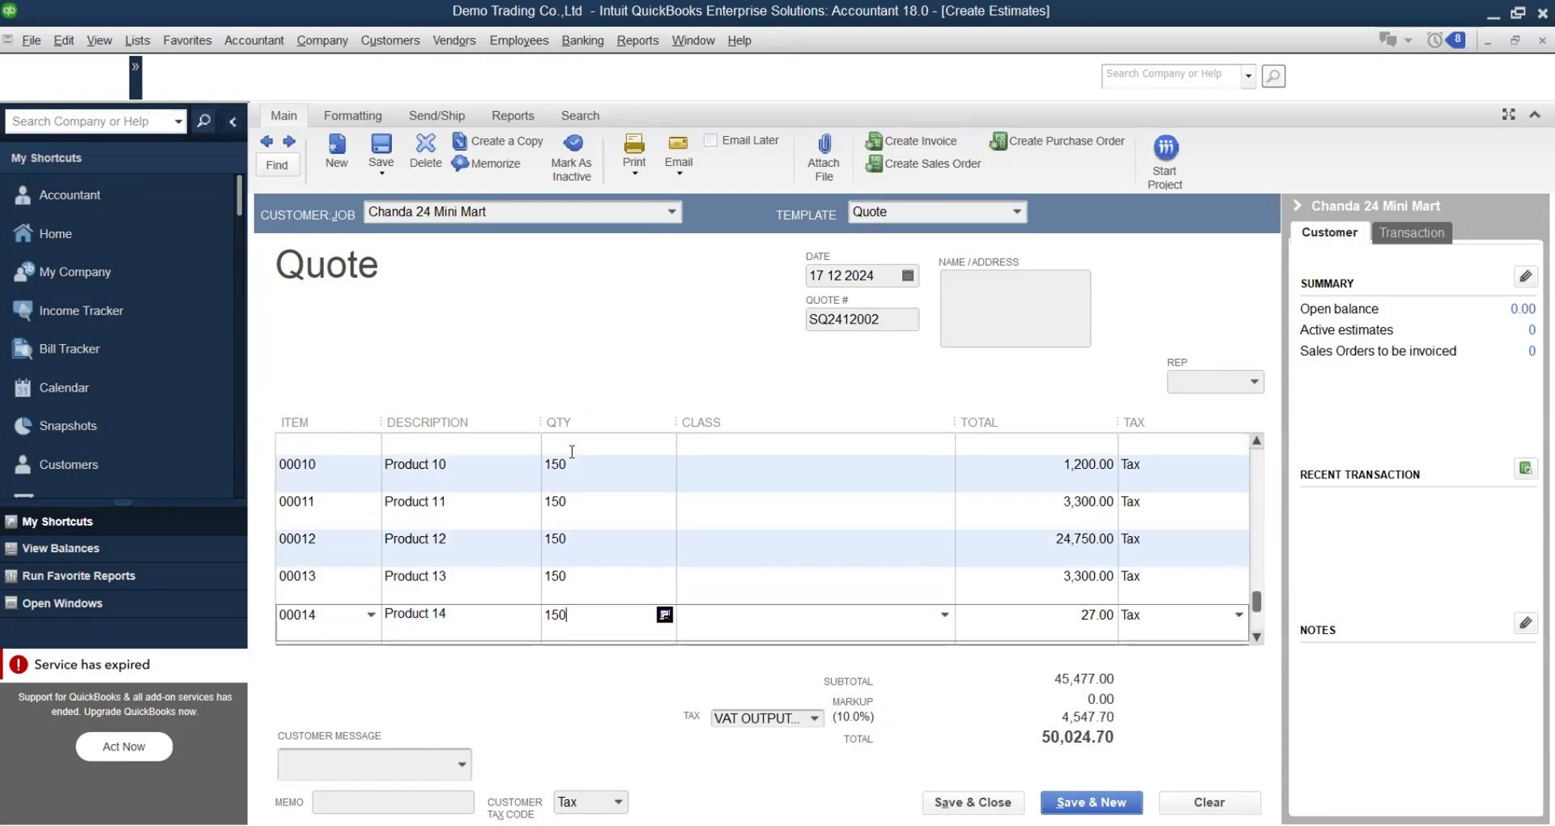
{"action": "key", "text": "Down"}
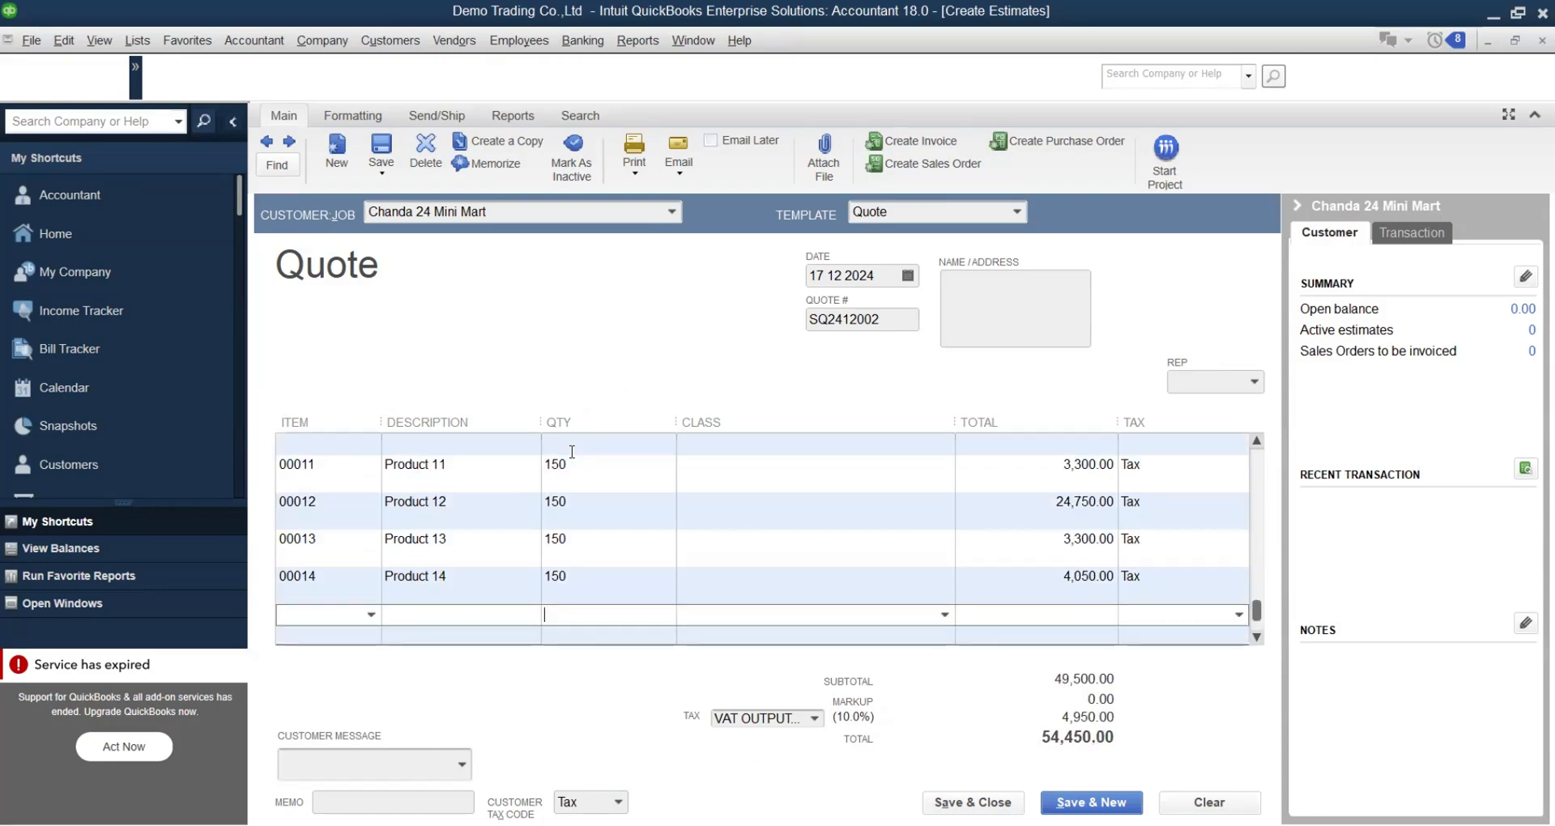
Set the quote's customer message to "Thank you for your business." and its memo to "Sale Quote to Chanda 24 Mini Mart".
{"action": "left_click", "coordinate": [462, 772]}
{"action": "left_click", "coordinate": [359, 713]}
{"action": "left_click", "coordinate": [392, 795]}
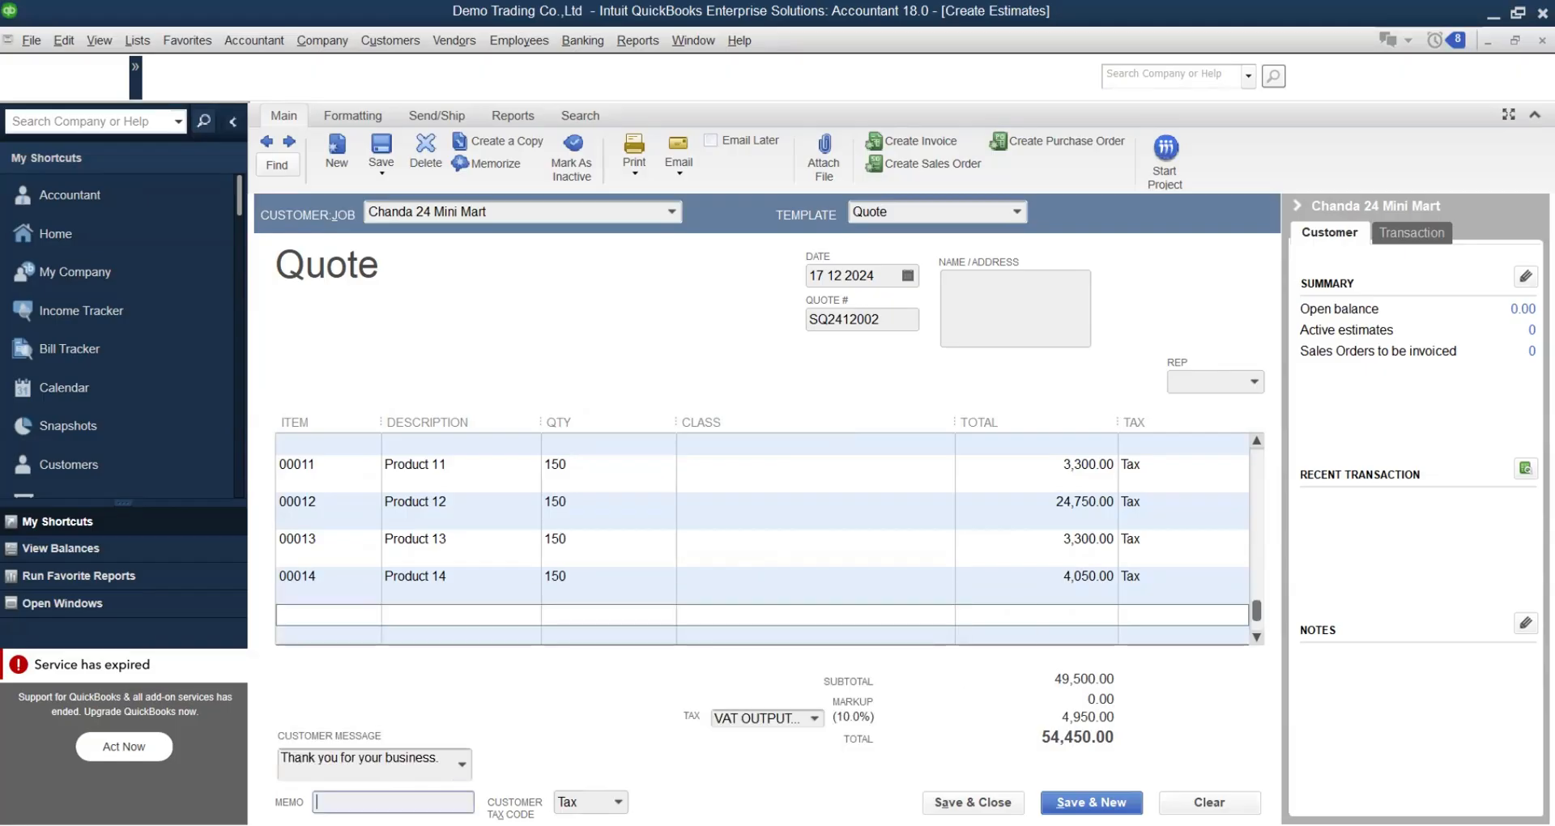
{"action": "type", "text": "Sal"}
{"action": "type", "text": "e Q"}
{"action": "type", "text": "uote to"}
{"action": "type", "text": " Chanda 2"}
{"action": "type", "text": "4 Min"}
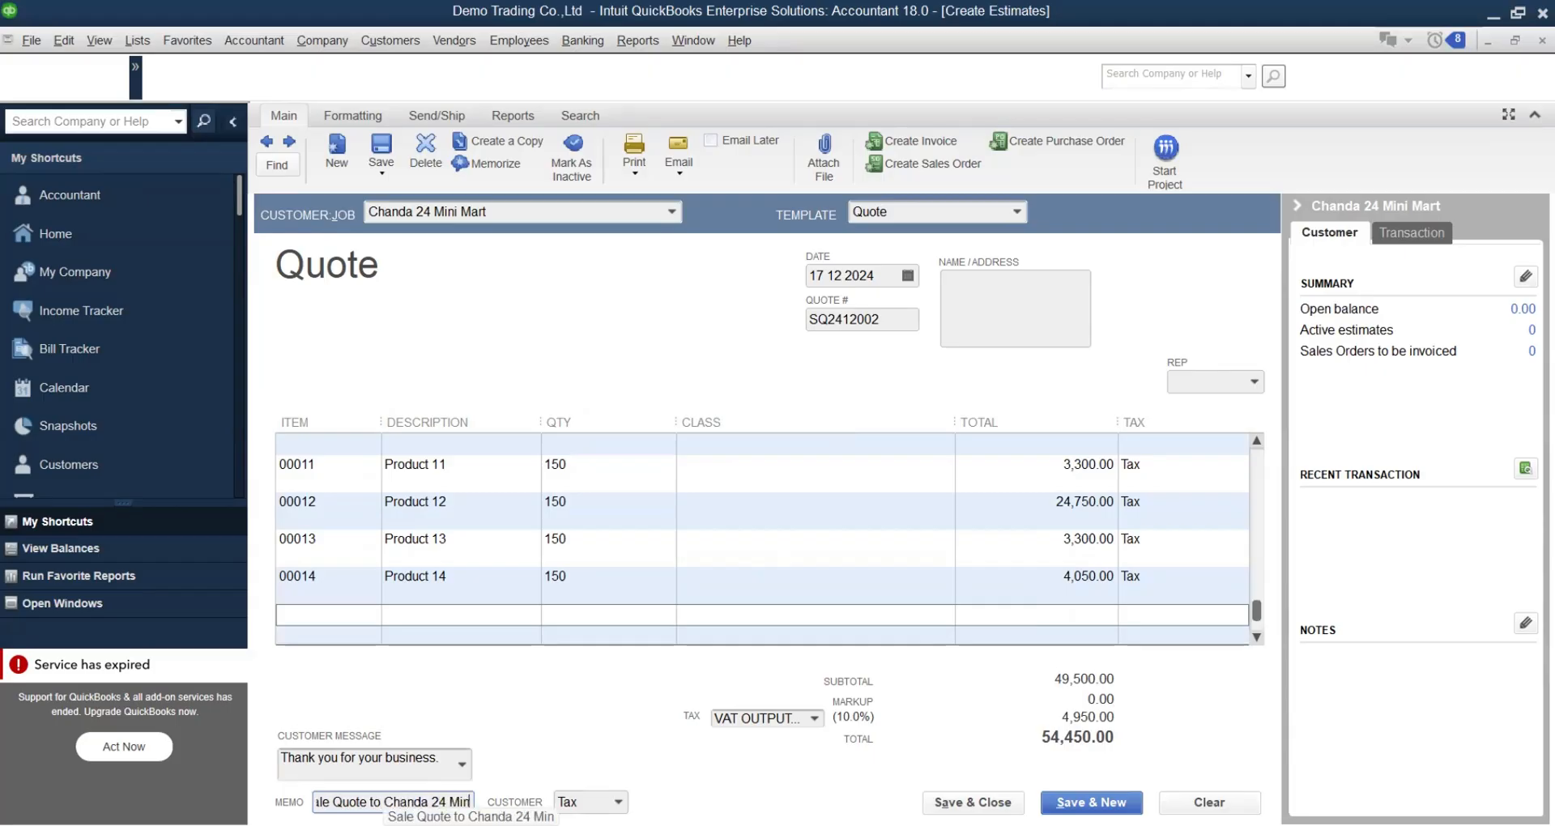
{"action": "type", "text": "i Mart"}
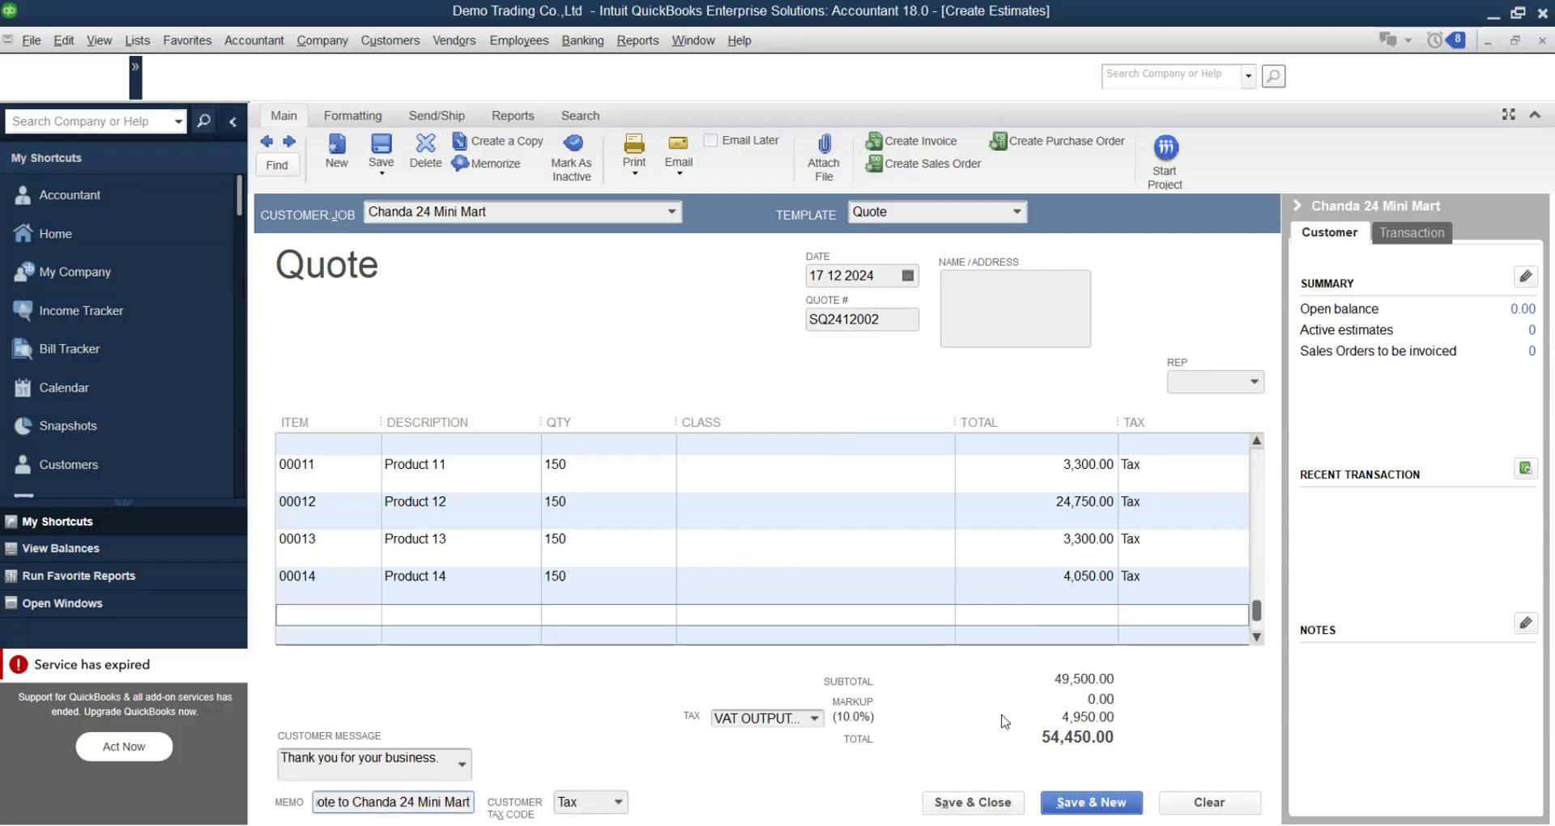
Assign rep D to the quote and save it with a new blank quote, accepting the past date and making the rep change permanent.
{"action": "left_click", "coordinate": [1255, 382]}
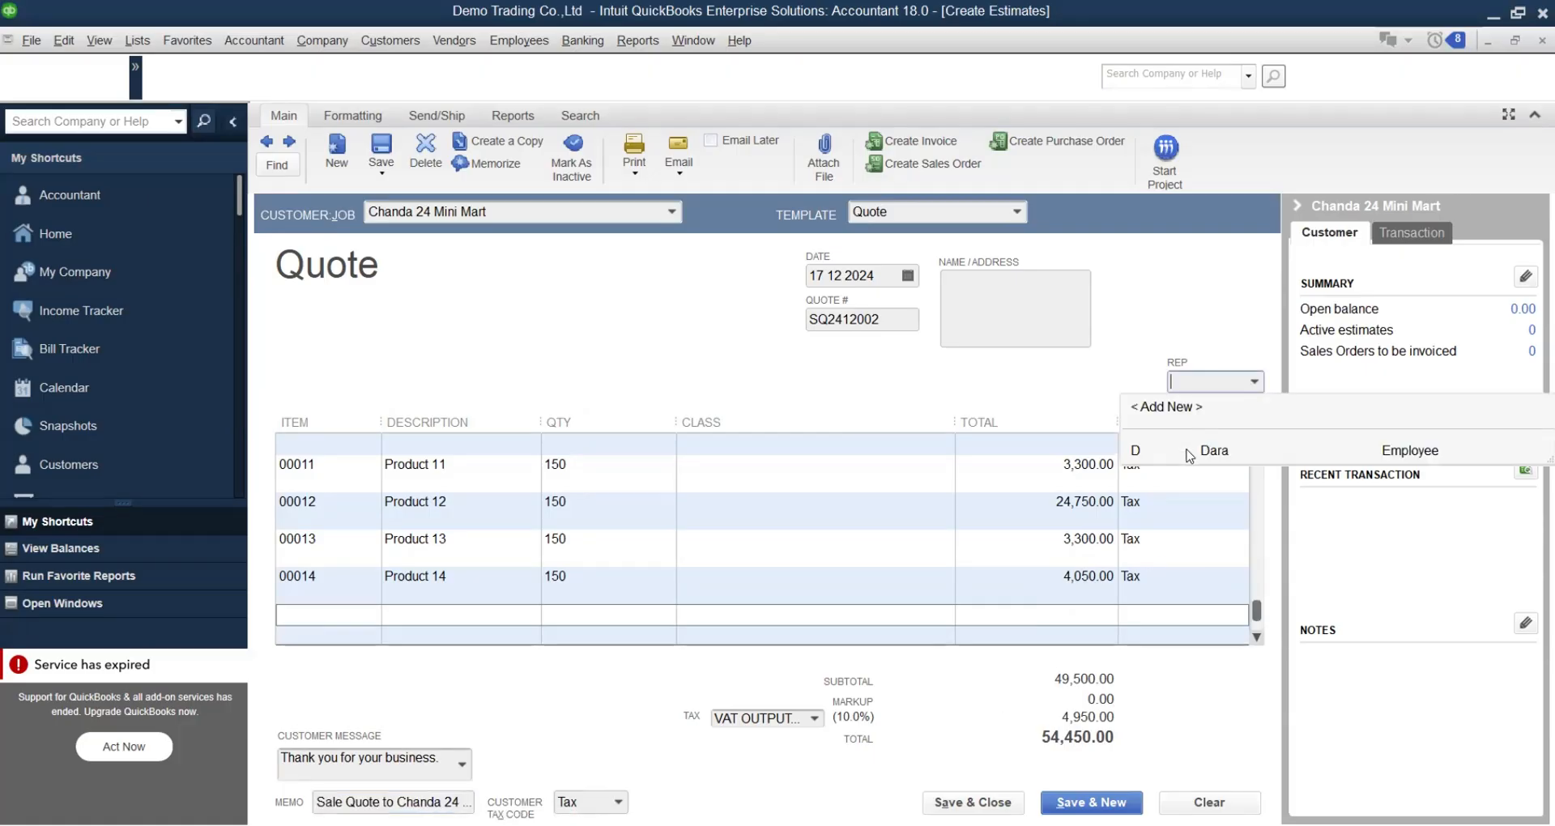
{"action": "left_click", "coordinate": [1189, 451]}
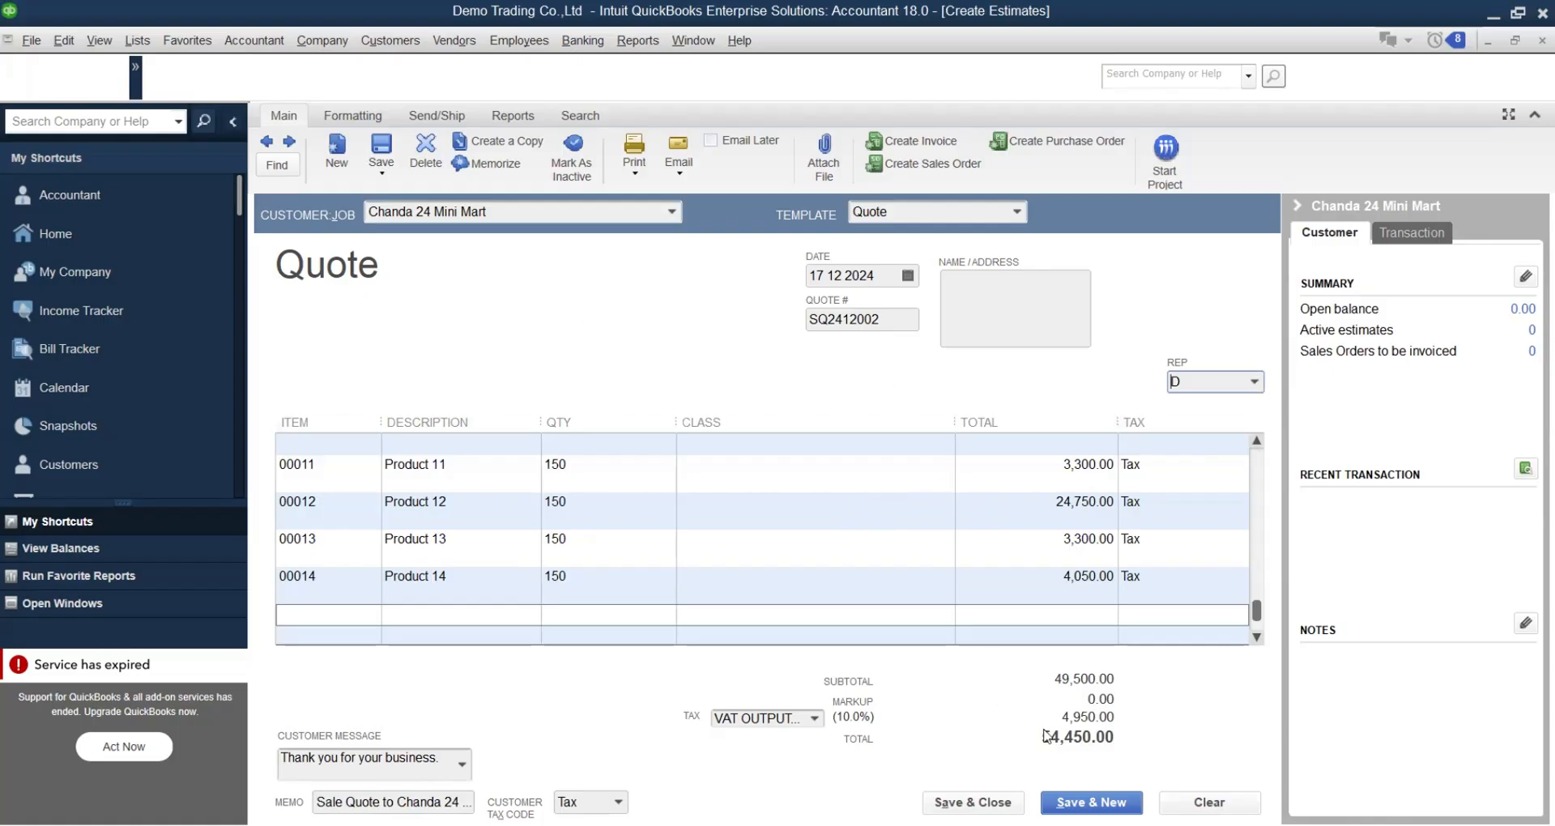
{"action": "left_click", "coordinate": [1084, 800]}
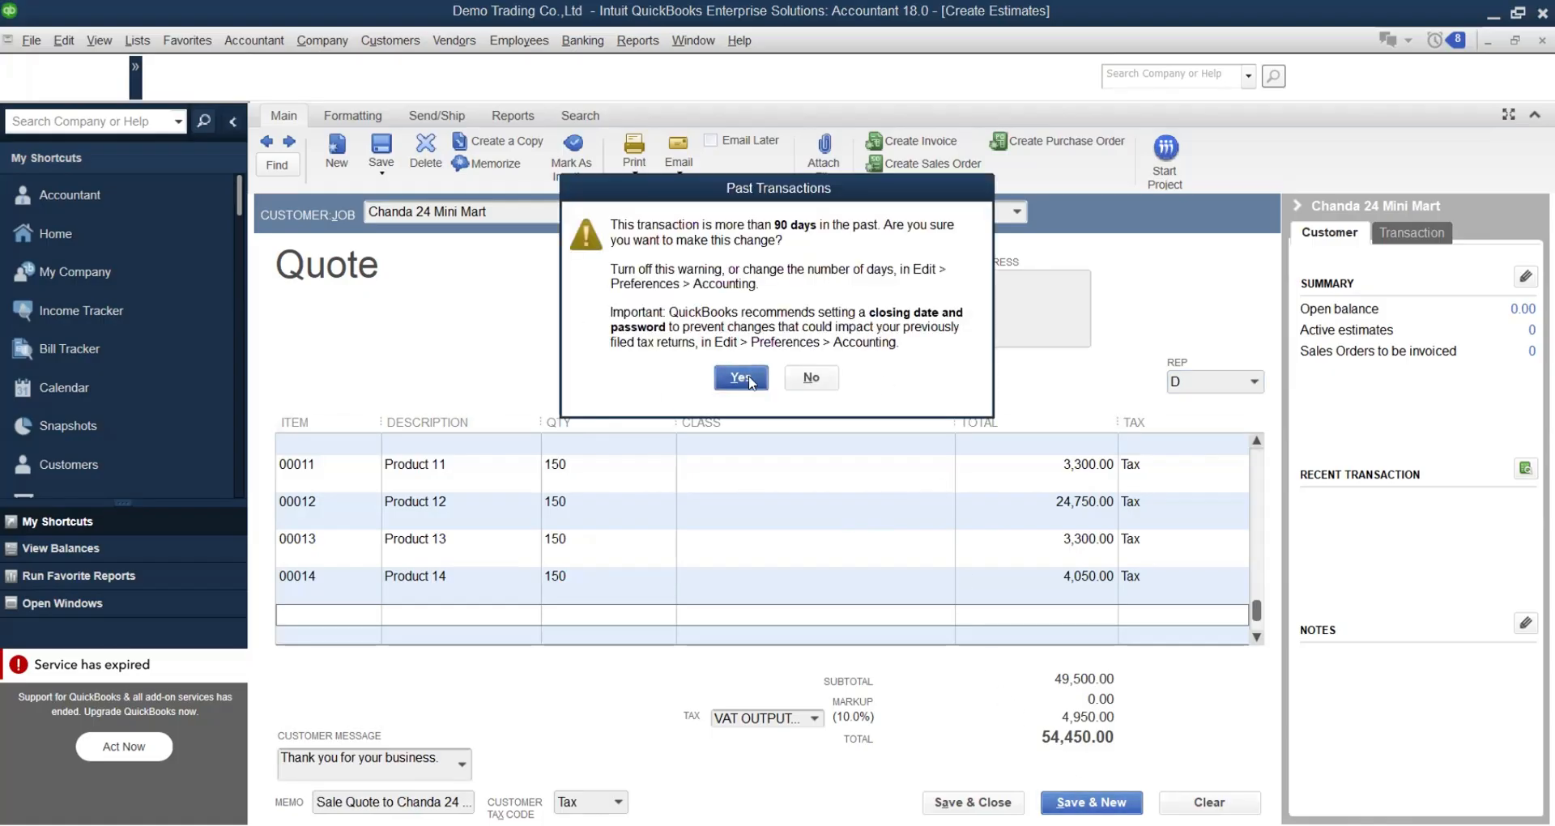
{"action": "left_click", "coordinate": [749, 379]}
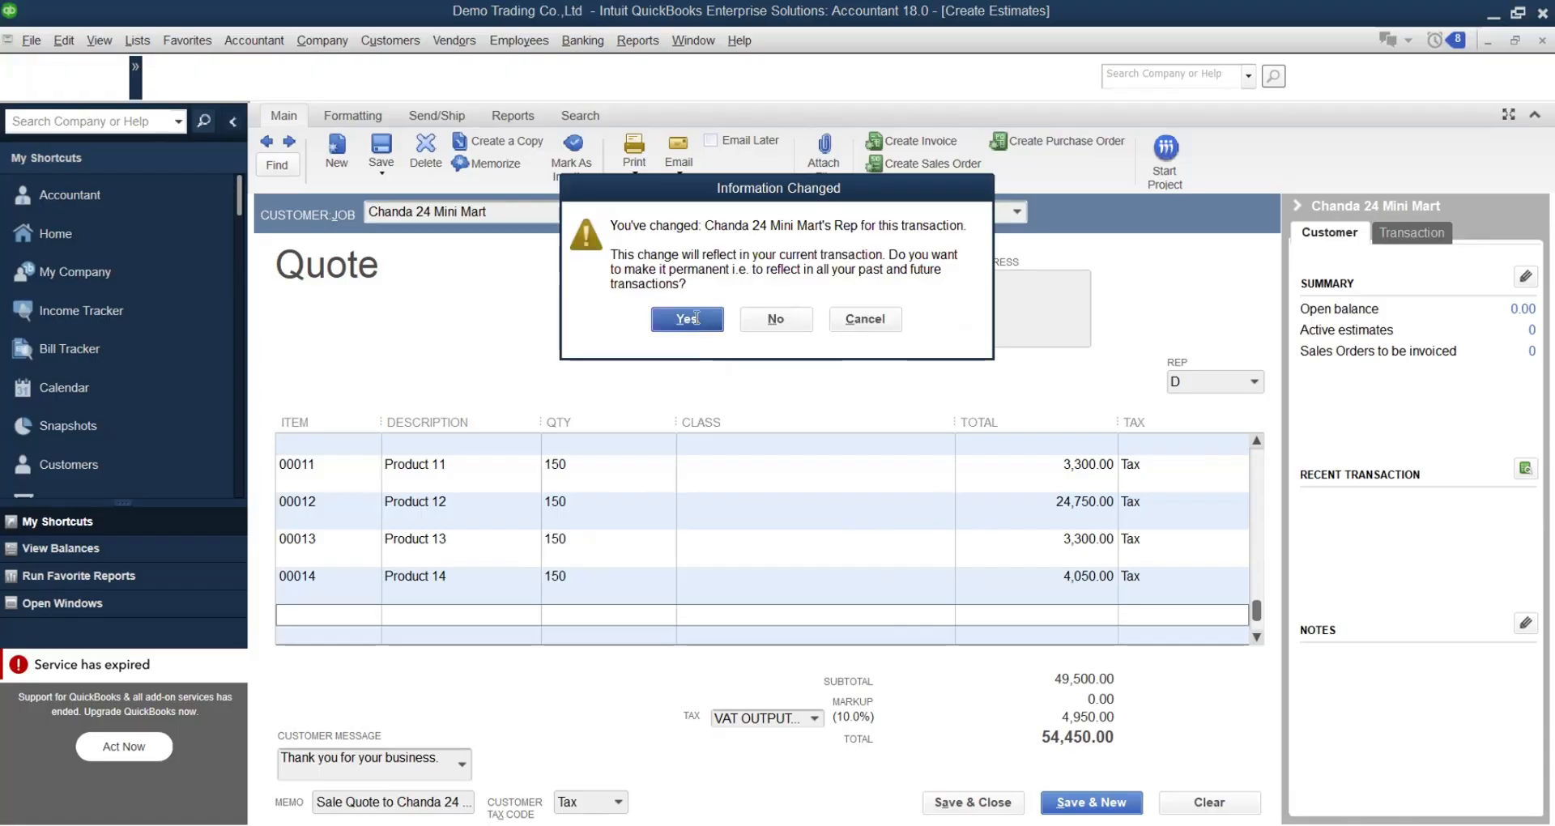
{"action": "key", "text": "Return"}
{"action": "left_click", "coordinate": [930, 558]}
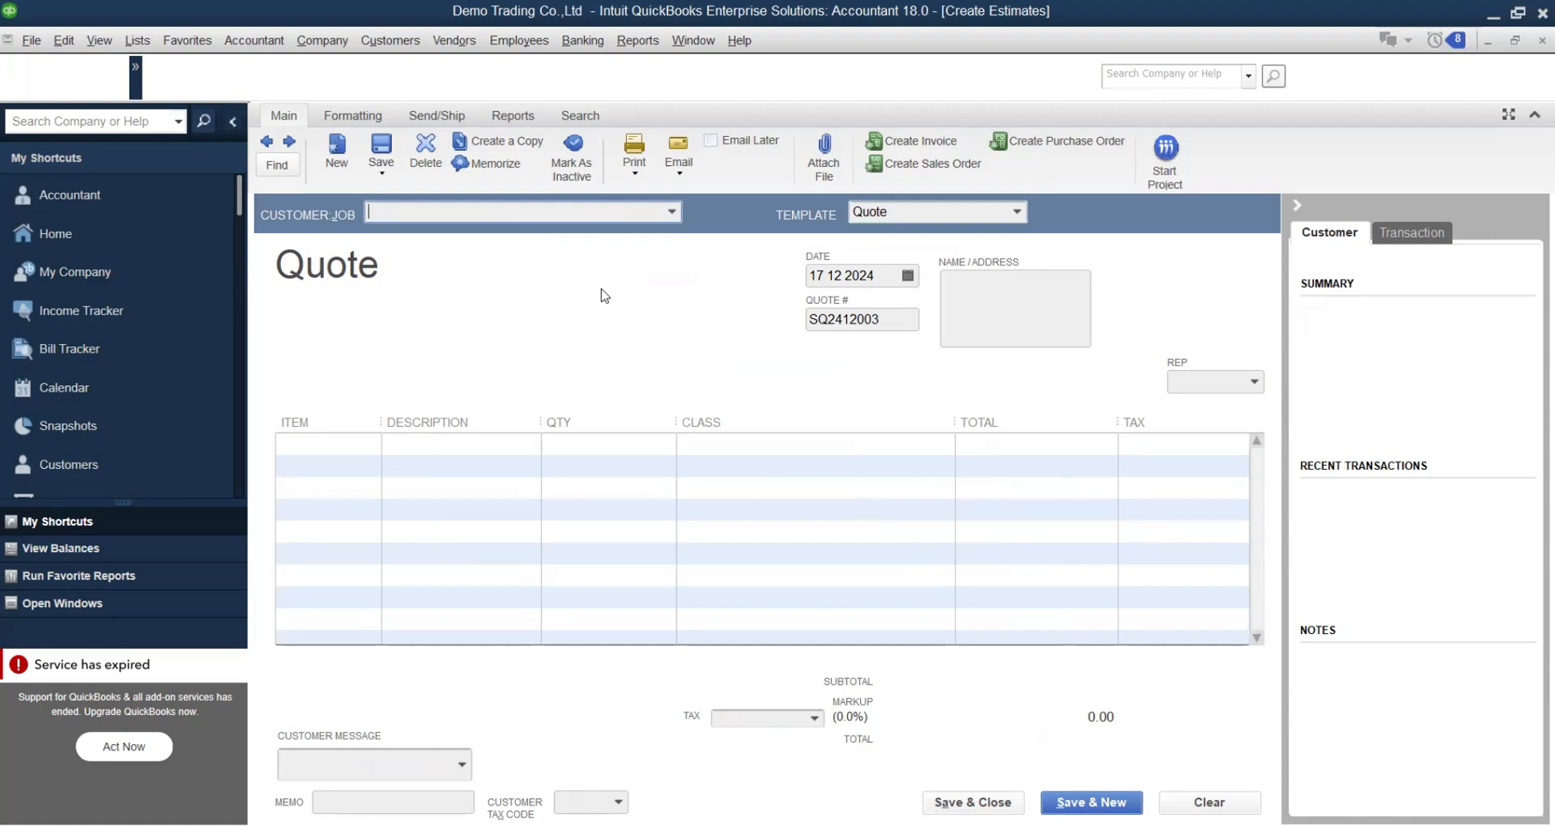
Run the Estimates by Job report and open the Chanda 24 Mini Mart estimate from it.
{"action": "key", "text": "alt+r"}
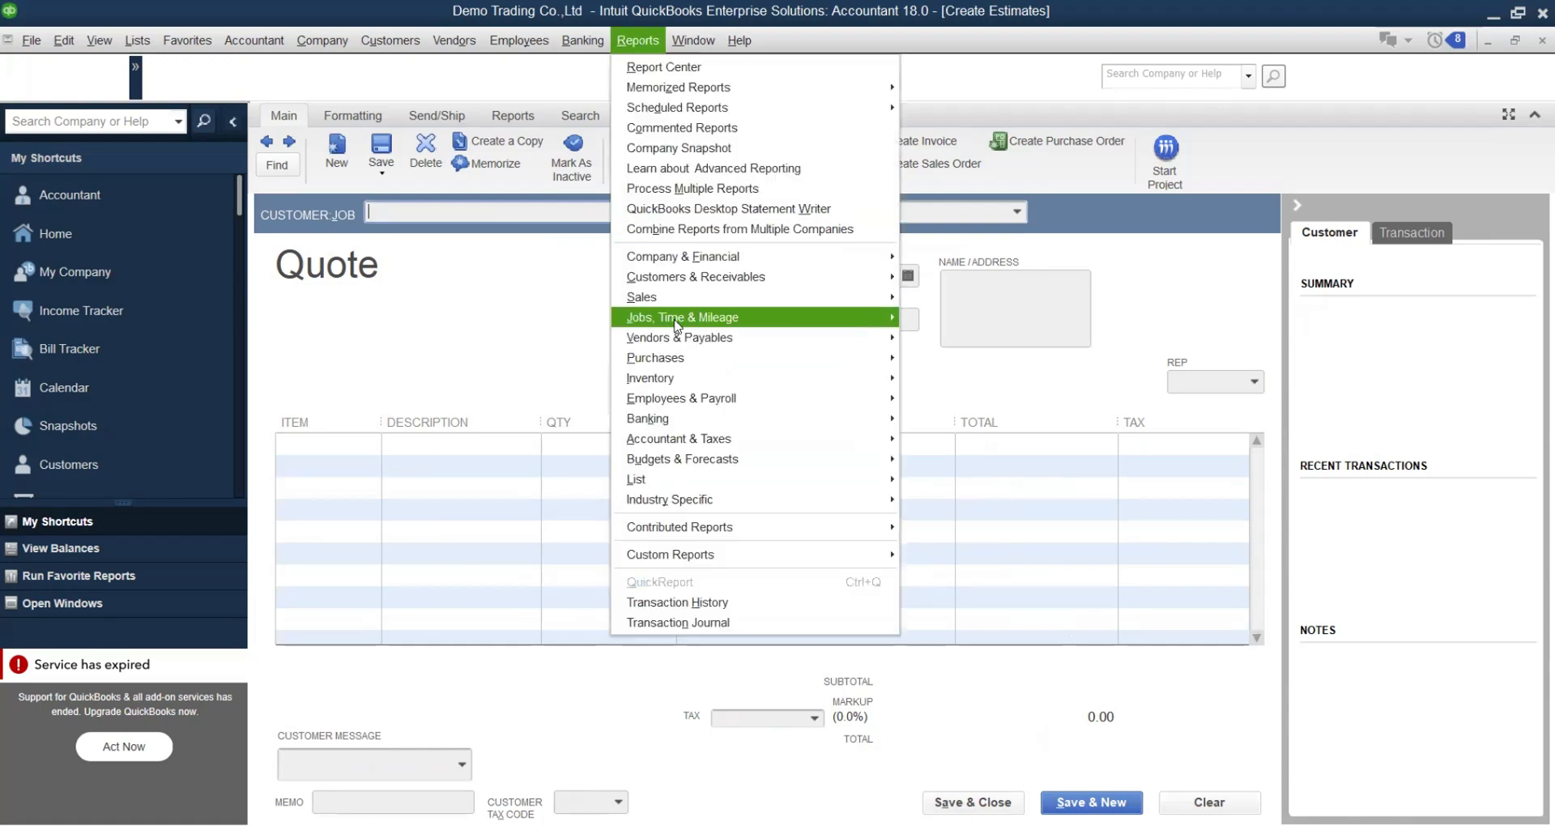
{"action": "mouse_move", "coordinate": [679, 317]}
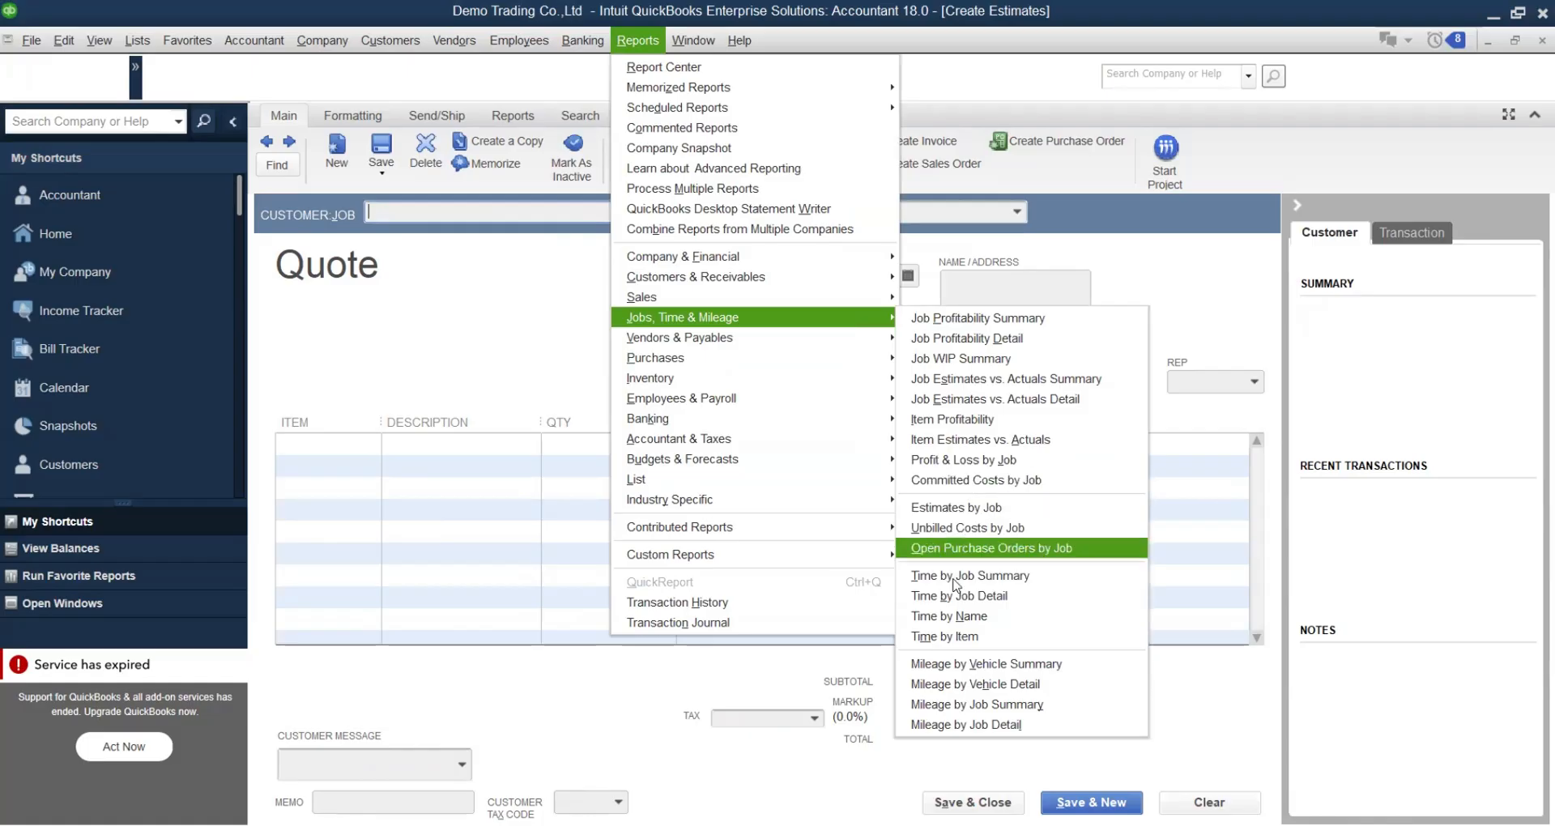
{"action": "left_click", "coordinate": [964, 508]}
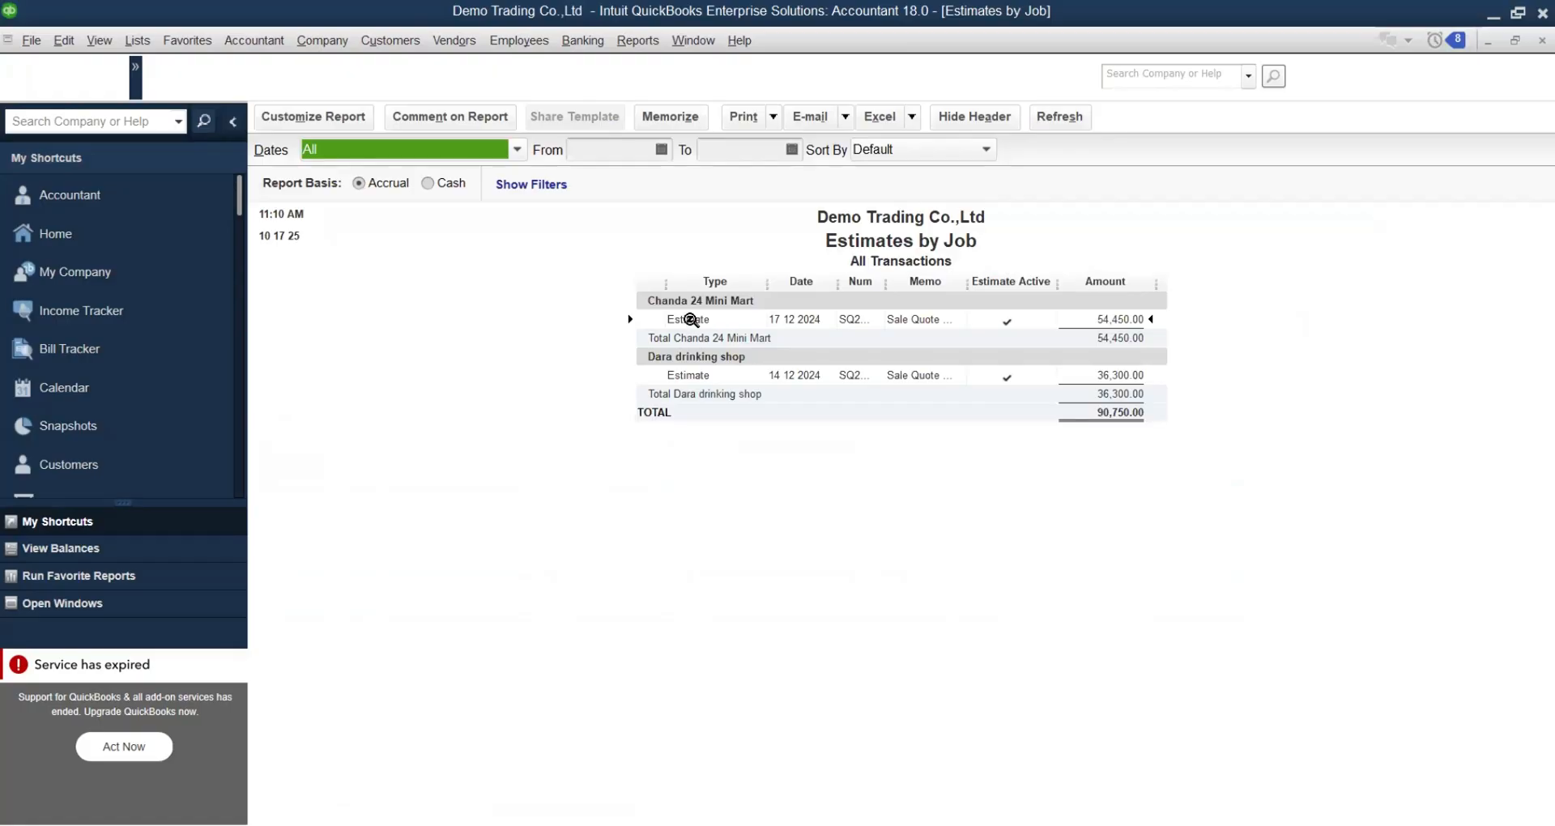
{"action": "left_click", "coordinate": [1110, 317]}
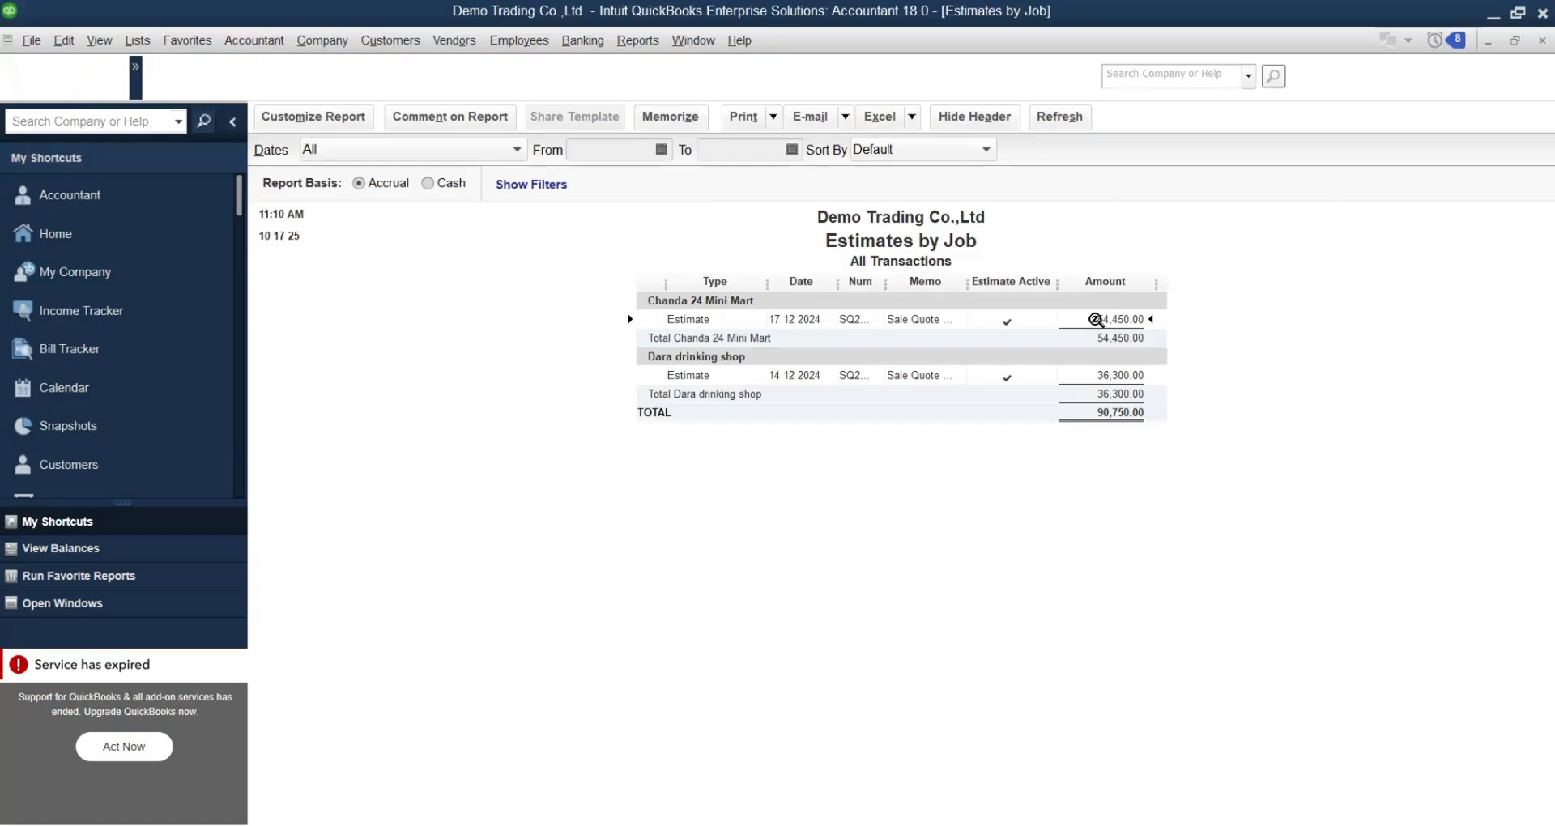
{"action": "double_click", "coordinate": [1100, 319]}
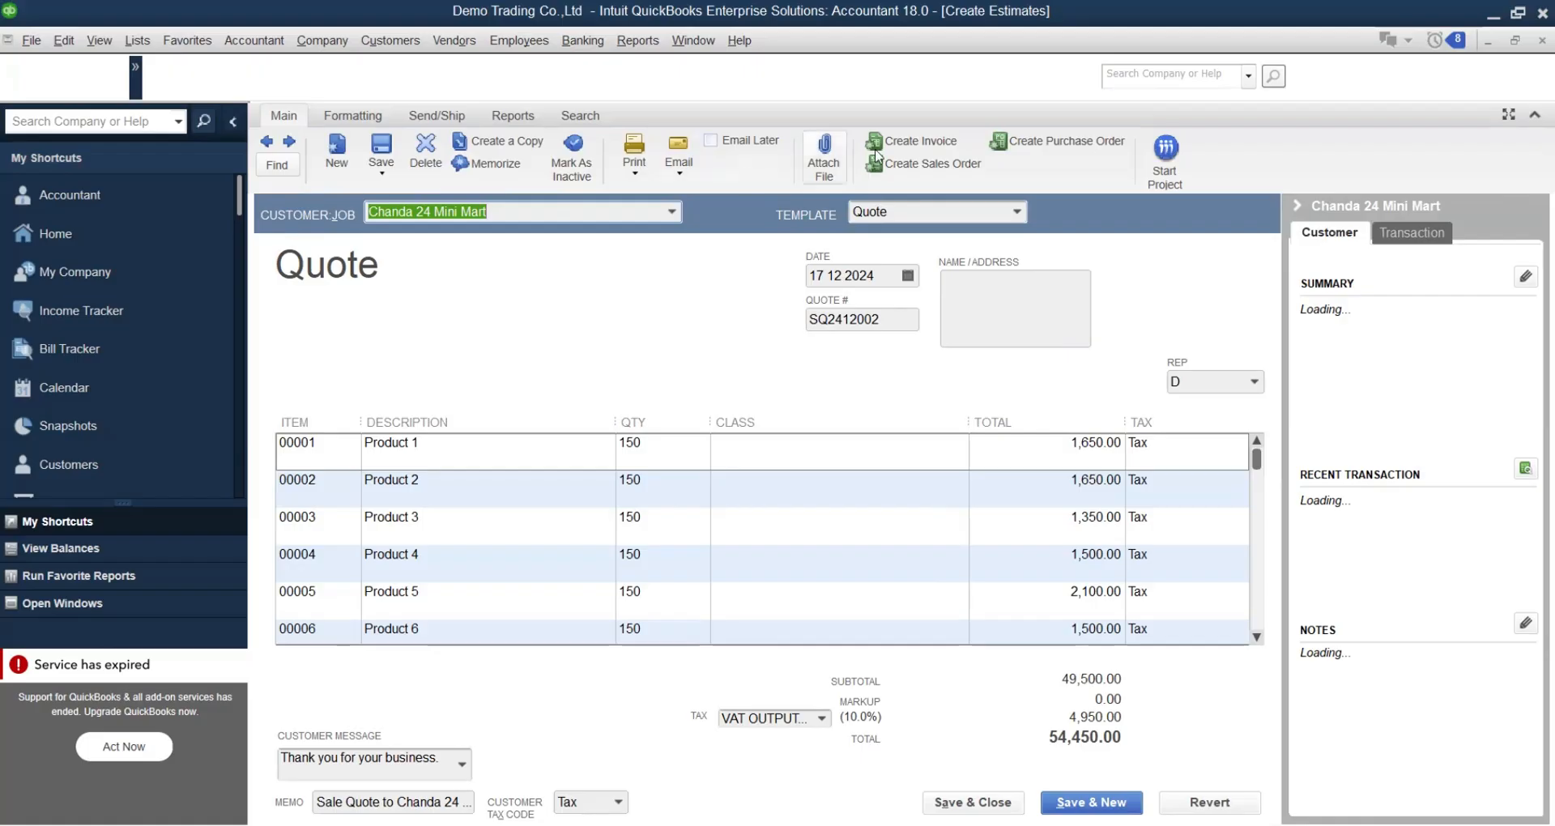
Create a sales order from the Chanda 24 Mini Mart quote, review its lines, and save it without spelling changes.
{"action": "left_click", "coordinate": [905, 167]}
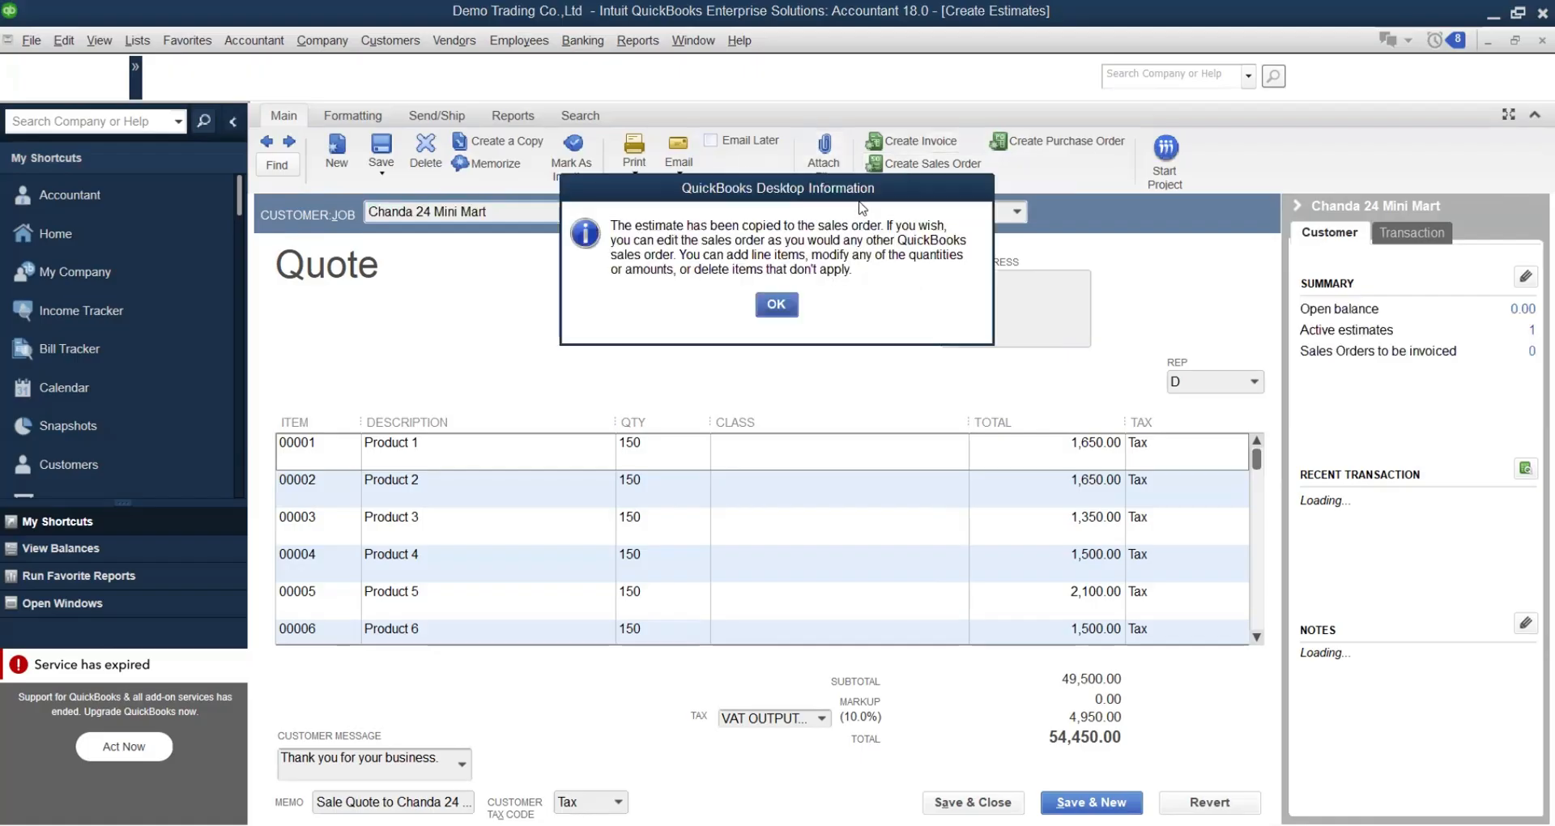
{"action": "left_click", "coordinate": [779, 309]}
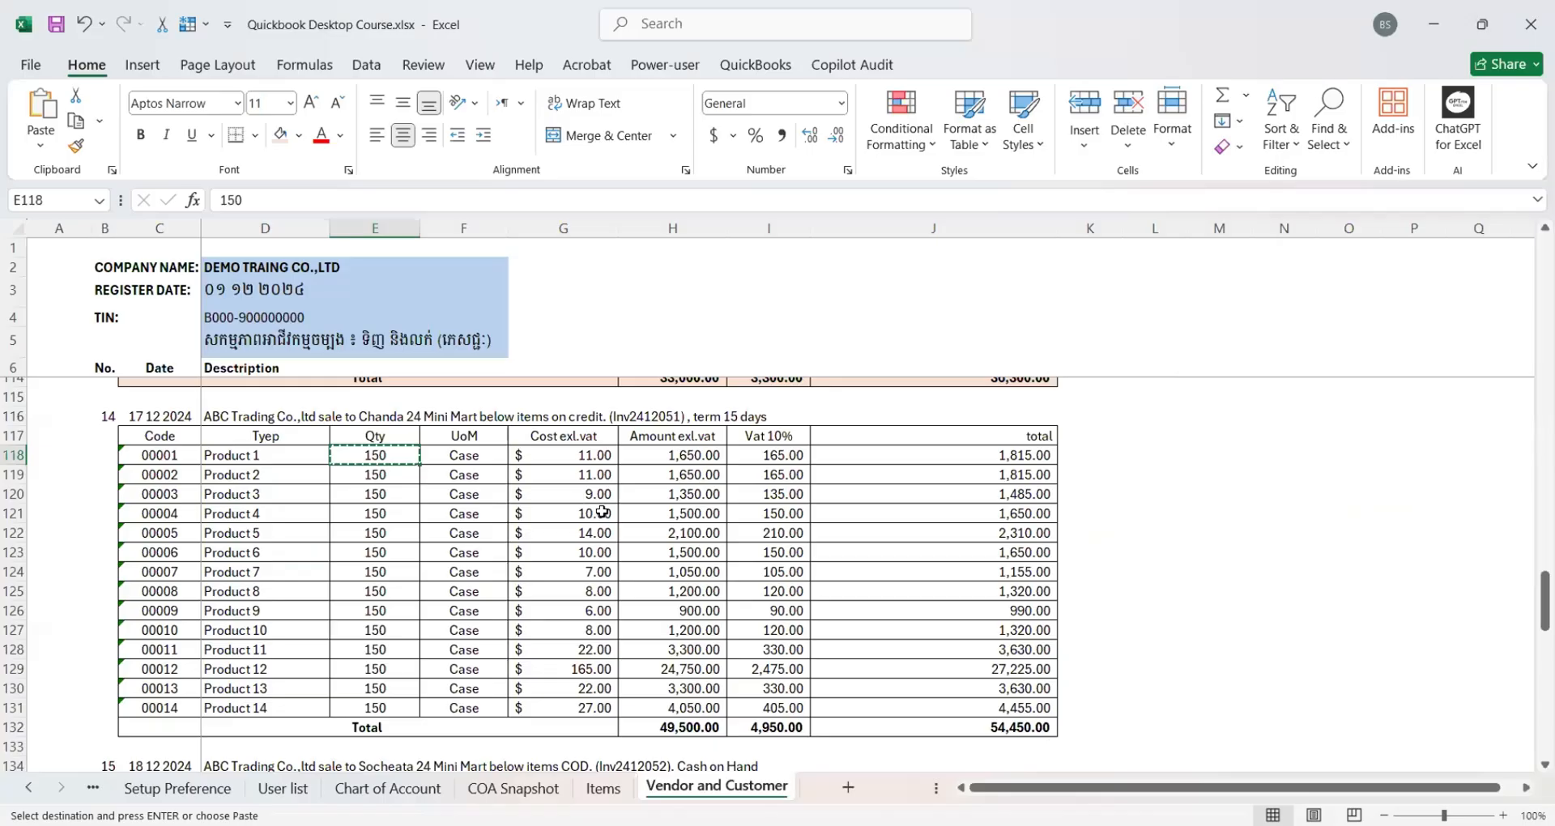
{"action": "scroll", "coordinate": [851, 514], "scroll_direction": "down", "scroll_amount": 3}
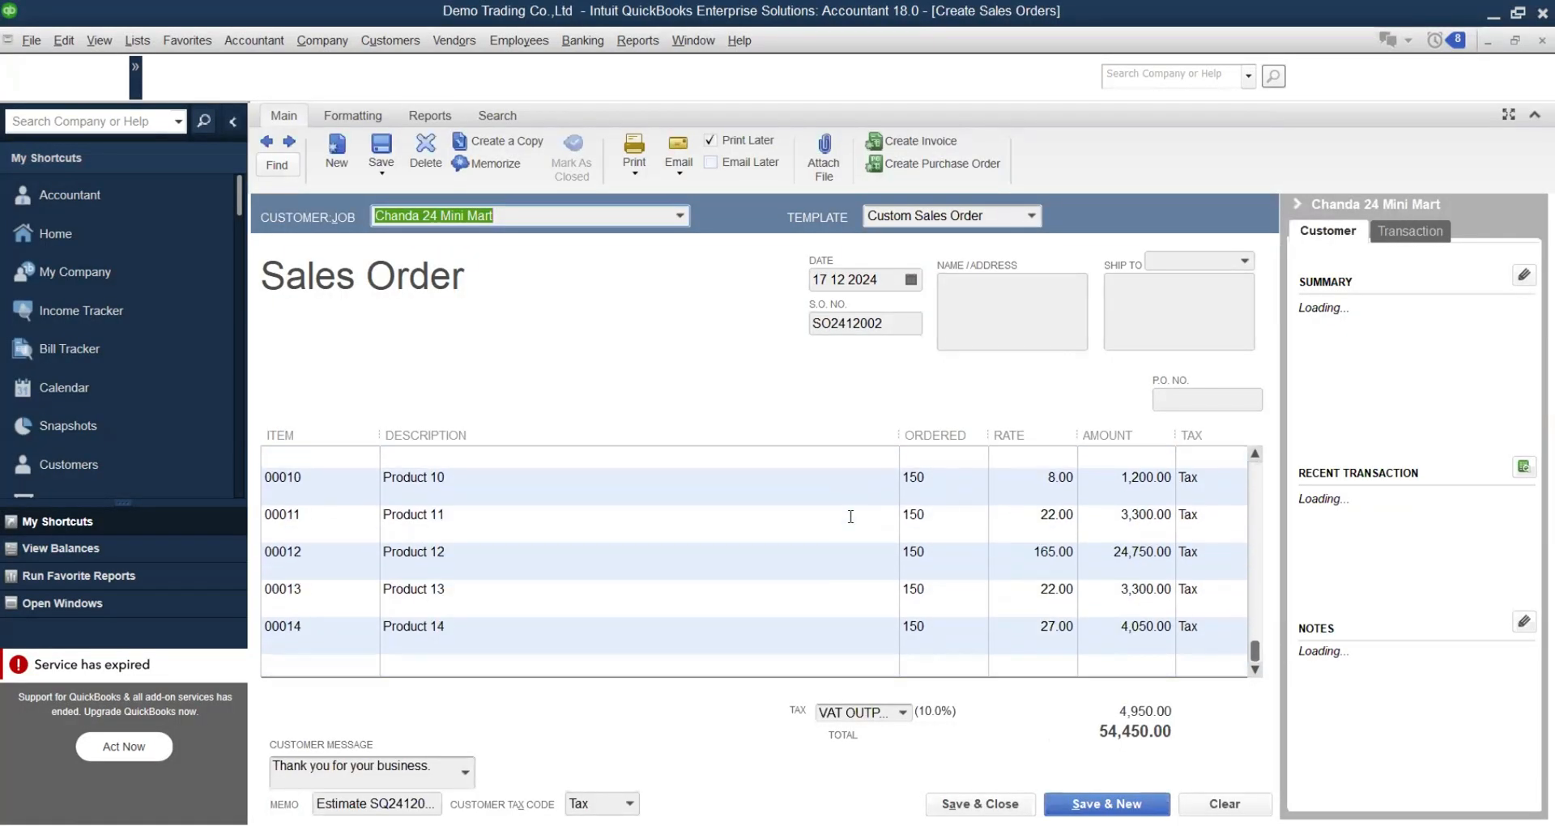
{"action": "scroll", "coordinate": [851, 512], "scroll_direction": "up", "scroll_amount": 5}
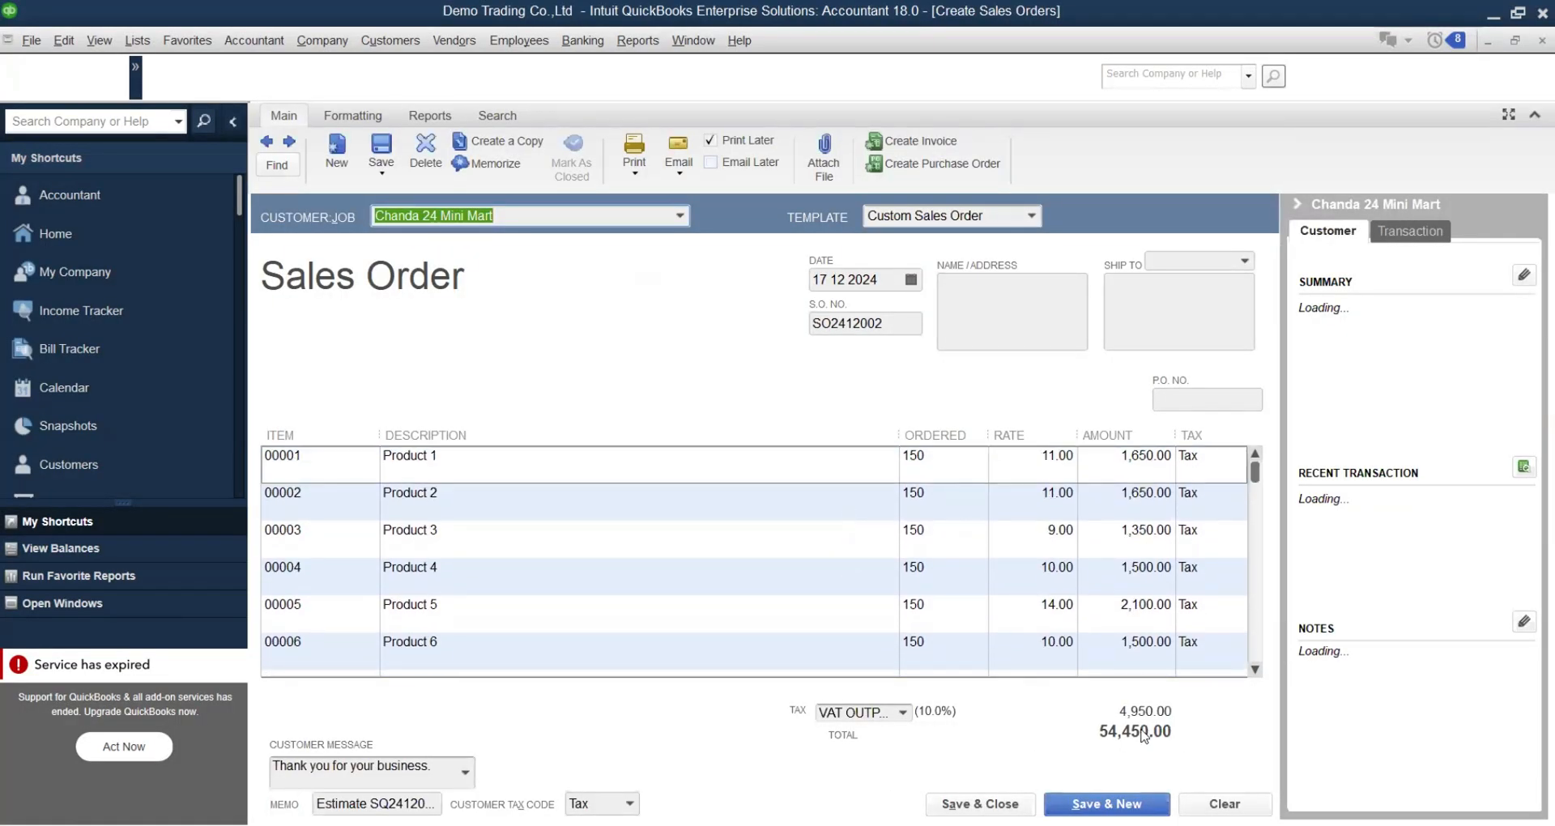
{"action": "left_click", "coordinate": [1106, 803]}
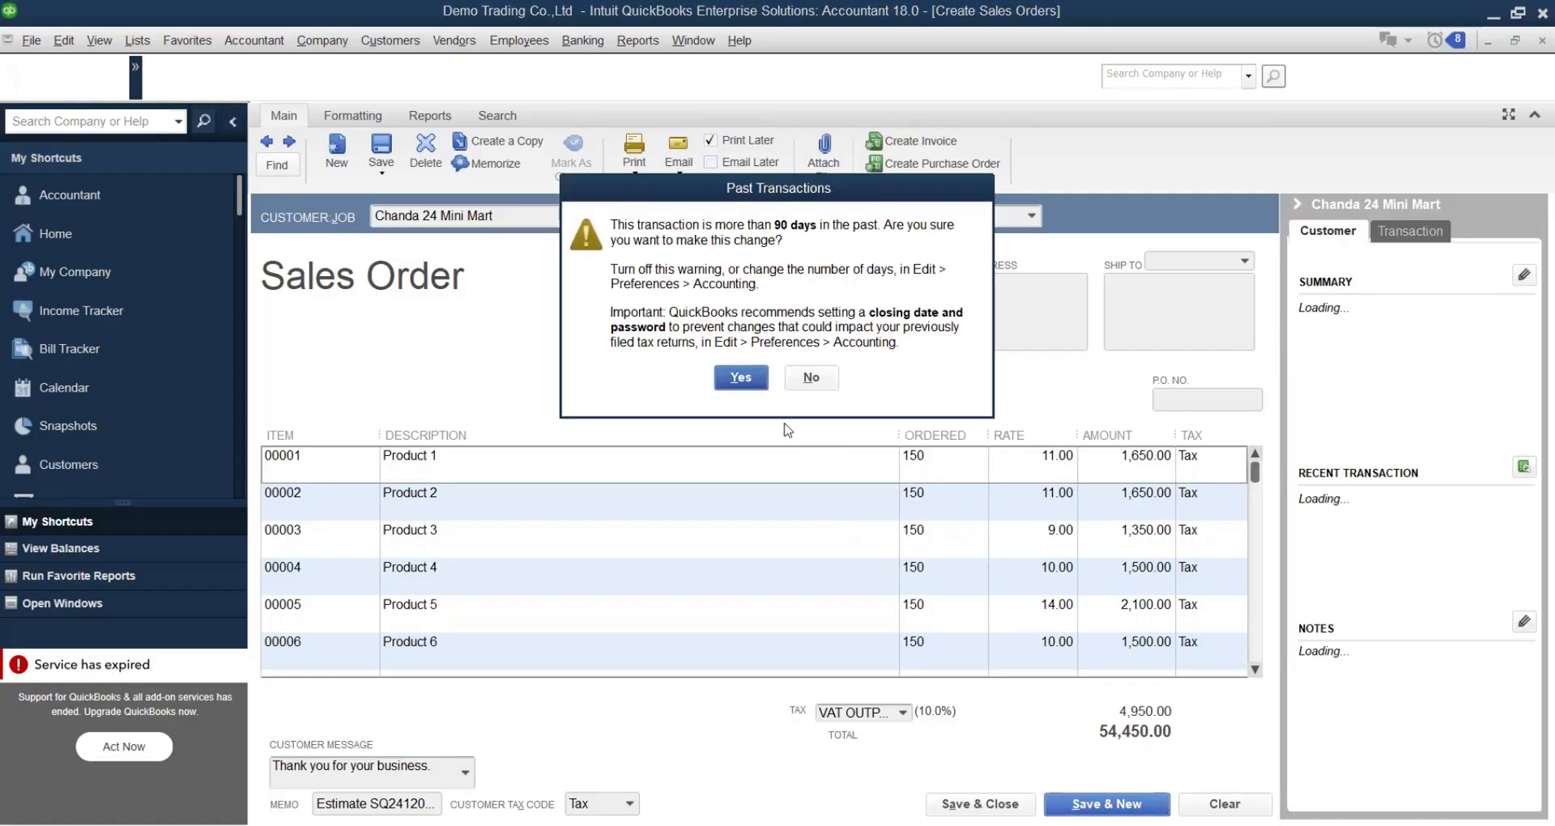
{"action": "left_click", "coordinate": [740, 378]}
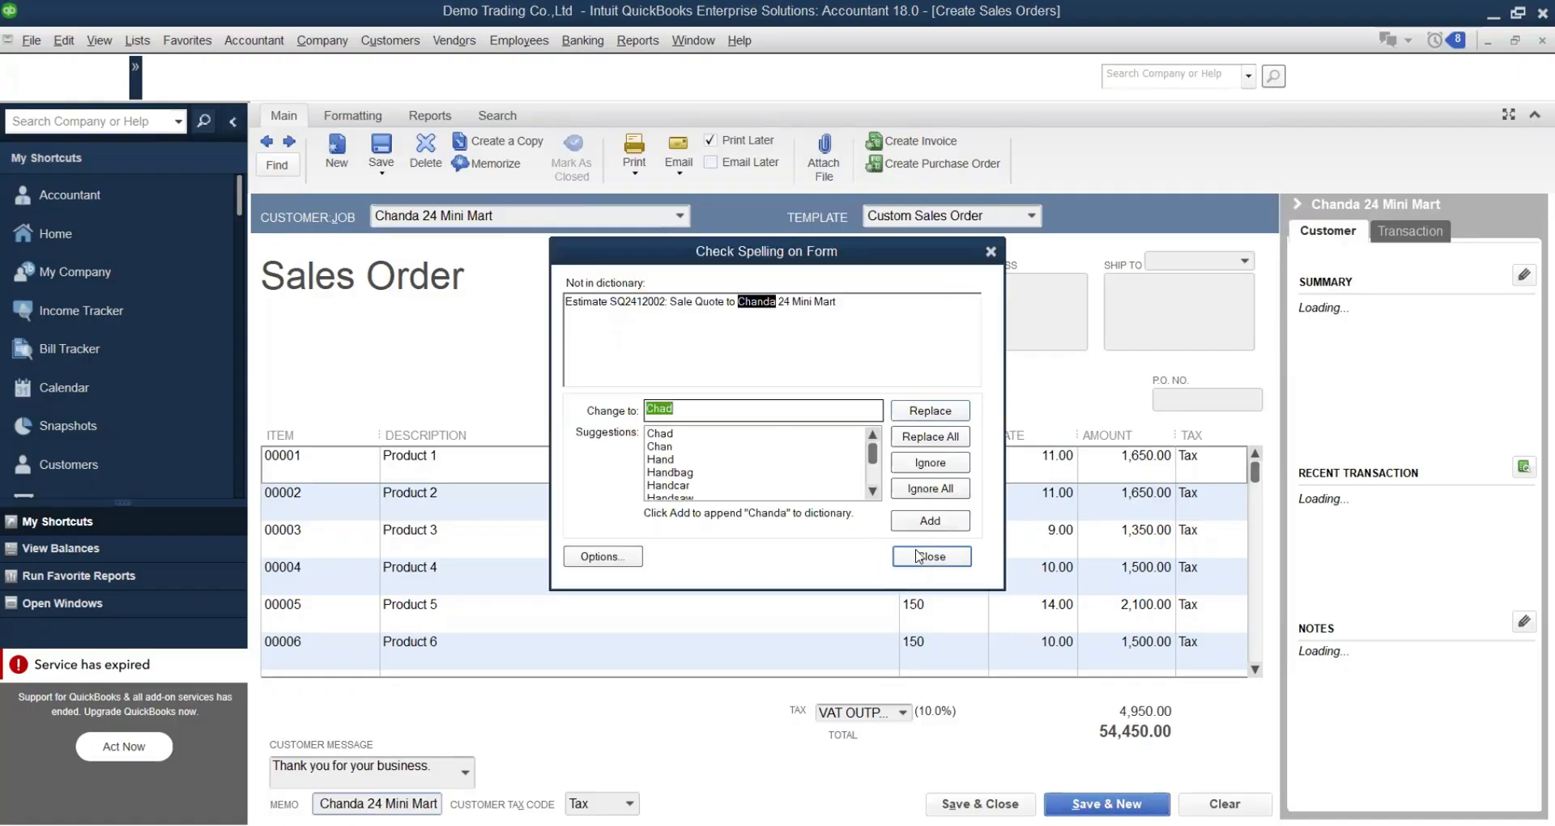
{"action": "left_click", "coordinate": [915, 549]}
{"action": "left_click", "coordinate": [916, 549]}
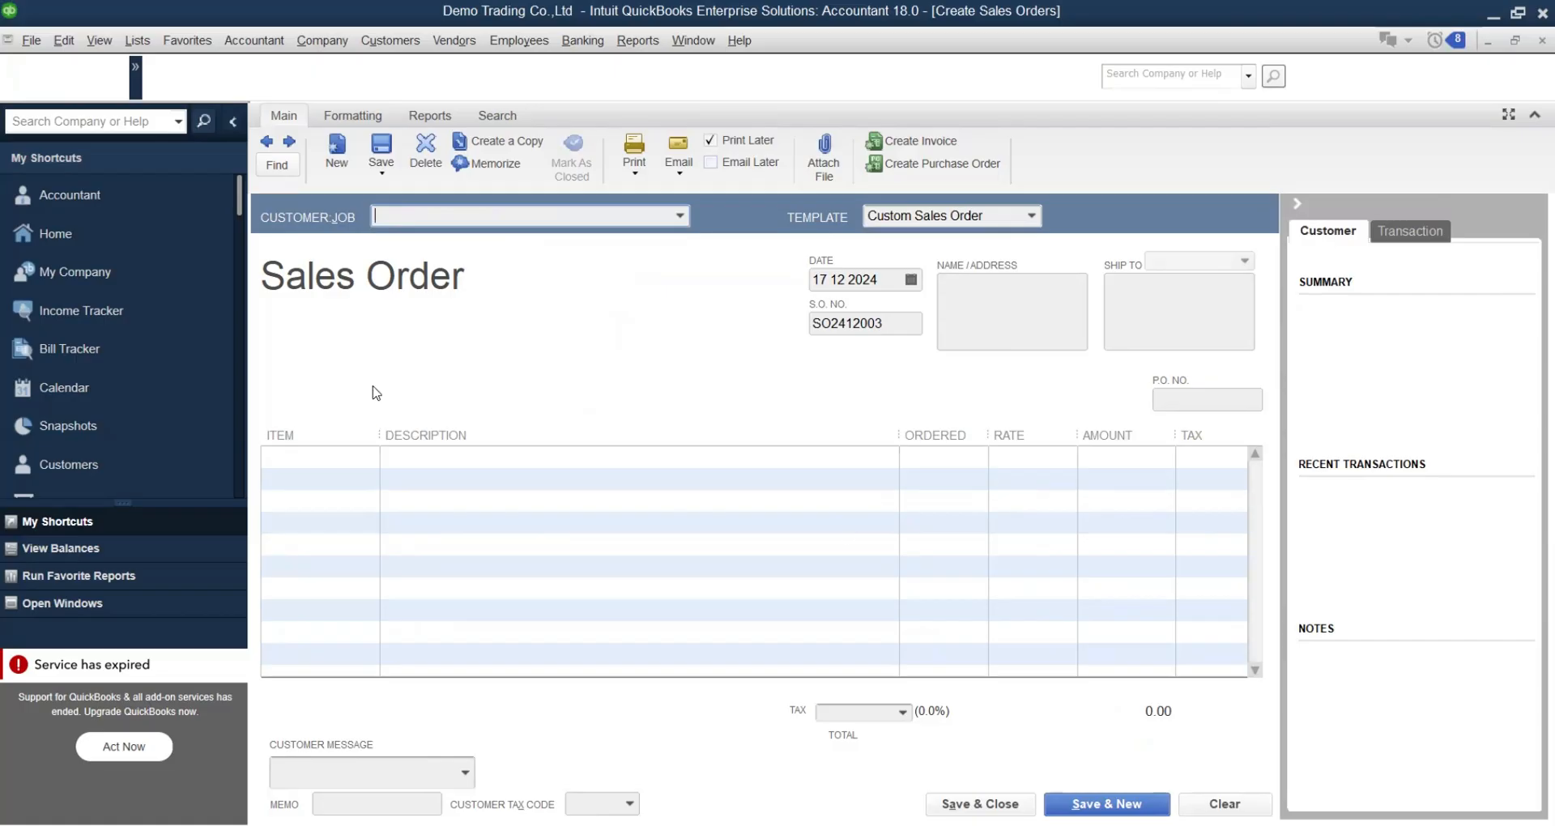
Run the Open Sales Orders by Customer report and open the Chanda 24 Mini Mart sales order from it.
{"action": "key", "text": "alt"}
{"action": "key", "text": "Left"}
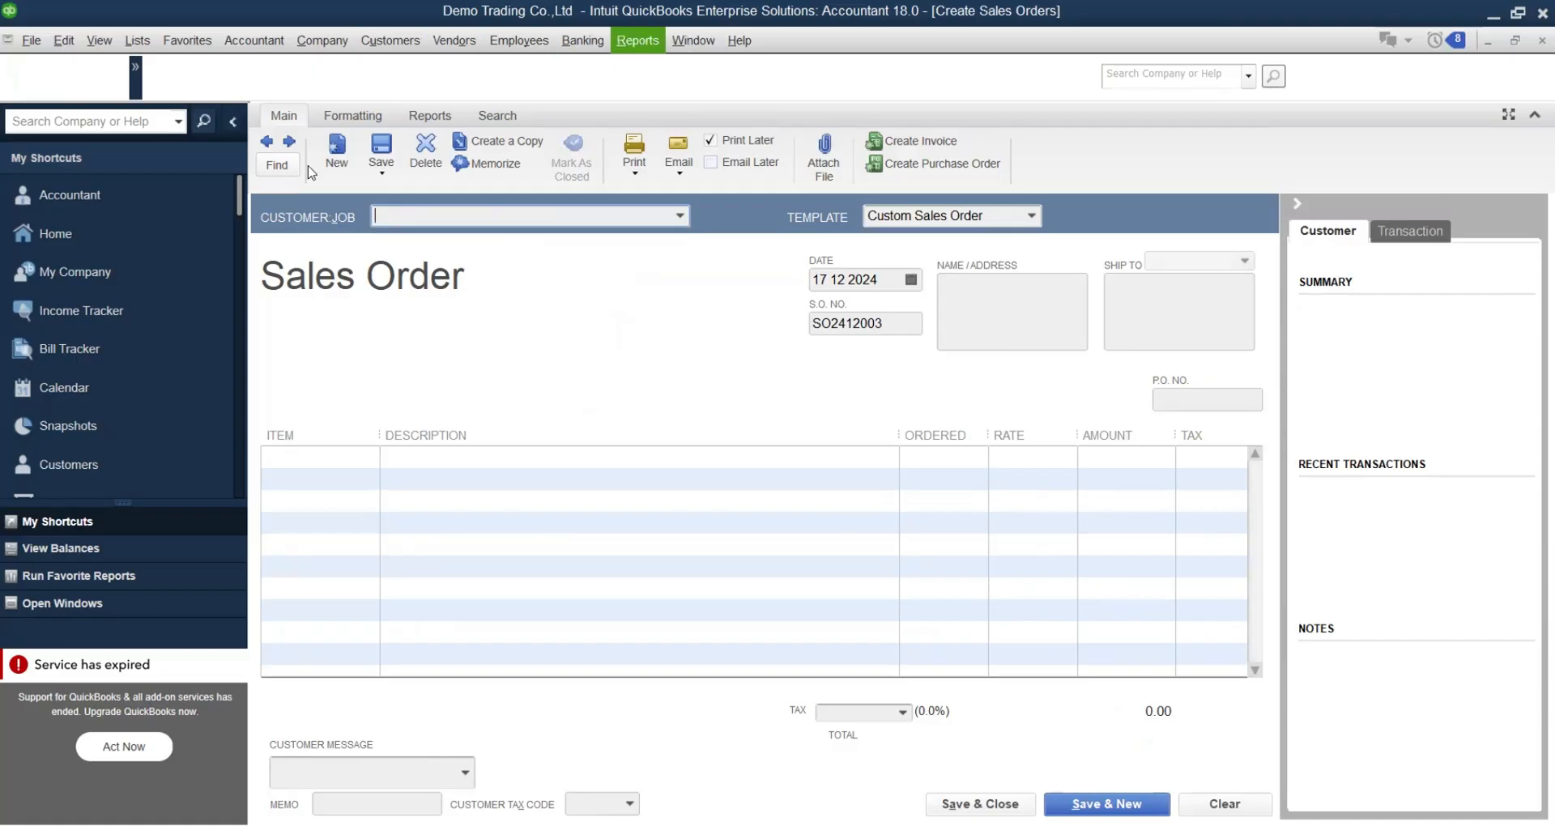
{"action": "key", "text": "Down"}
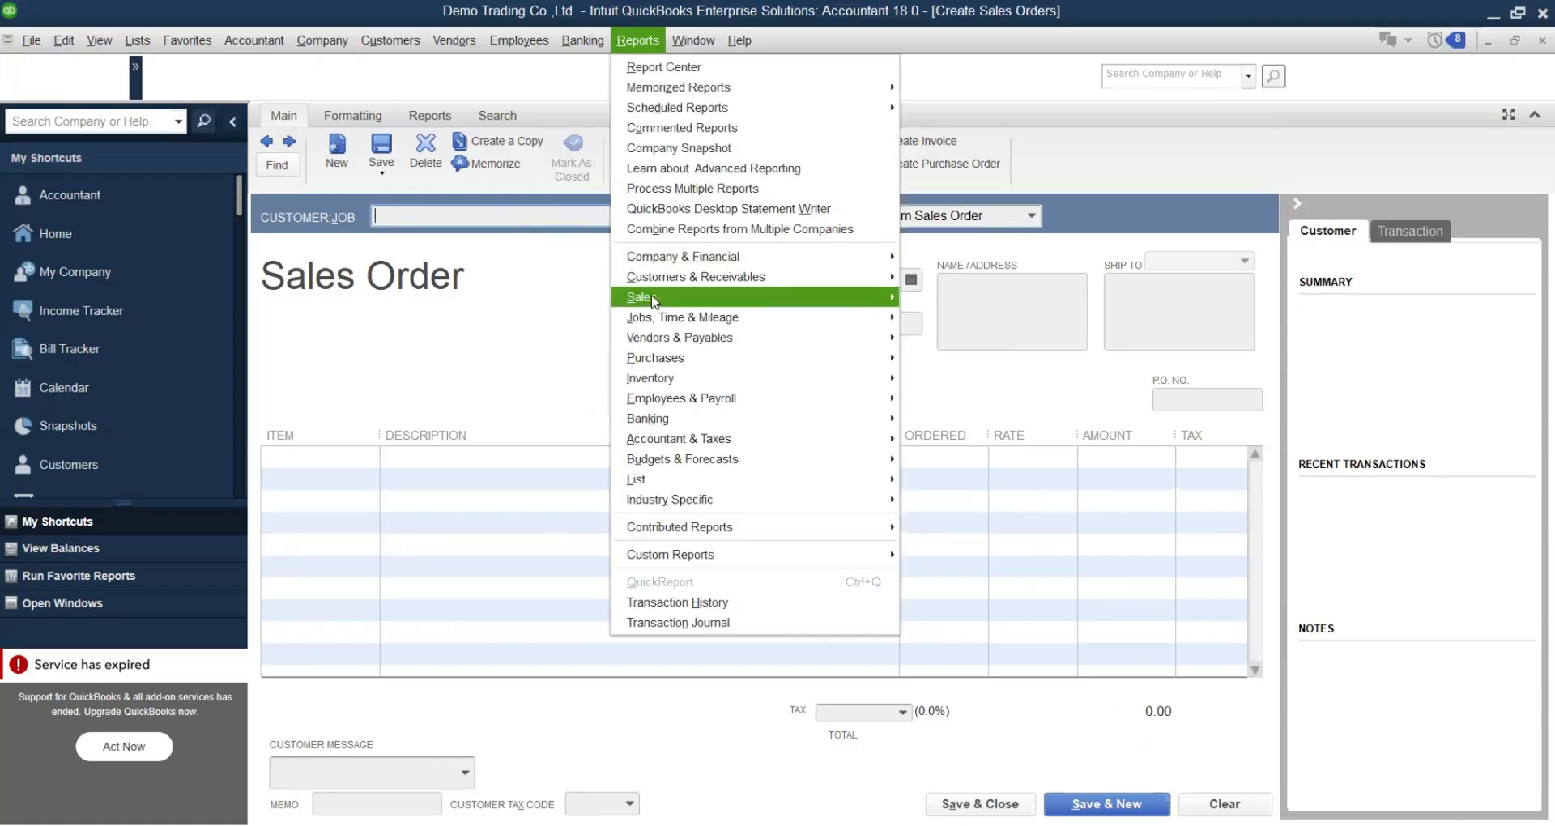
{"action": "mouse_move", "coordinate": [653, 302]}
{"action": "left_click", "coordinate": [969, 482]}
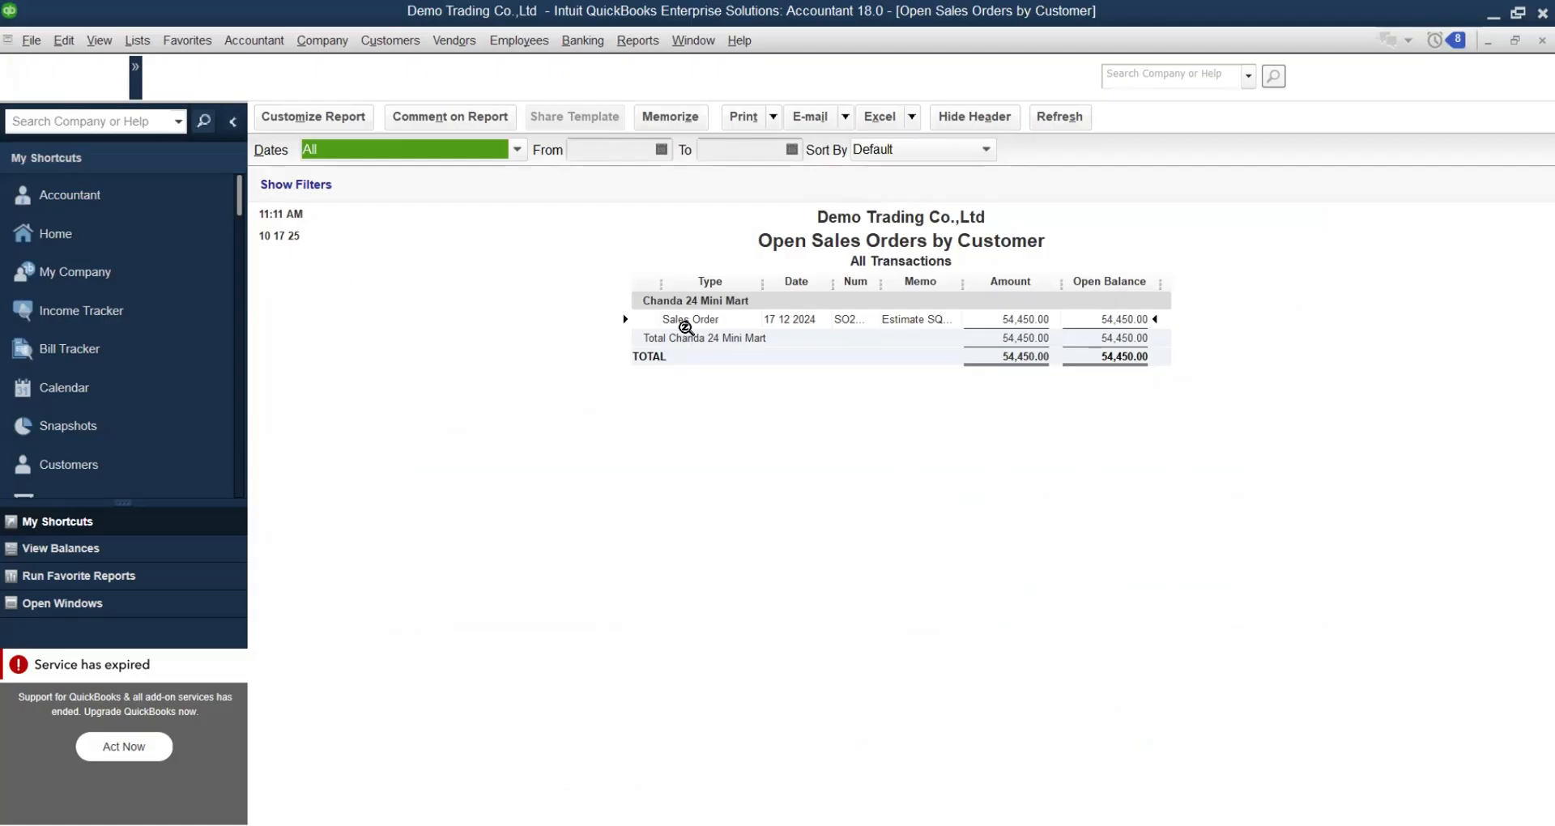
{"action": "double_click", "coordinate": [1022, 319]}
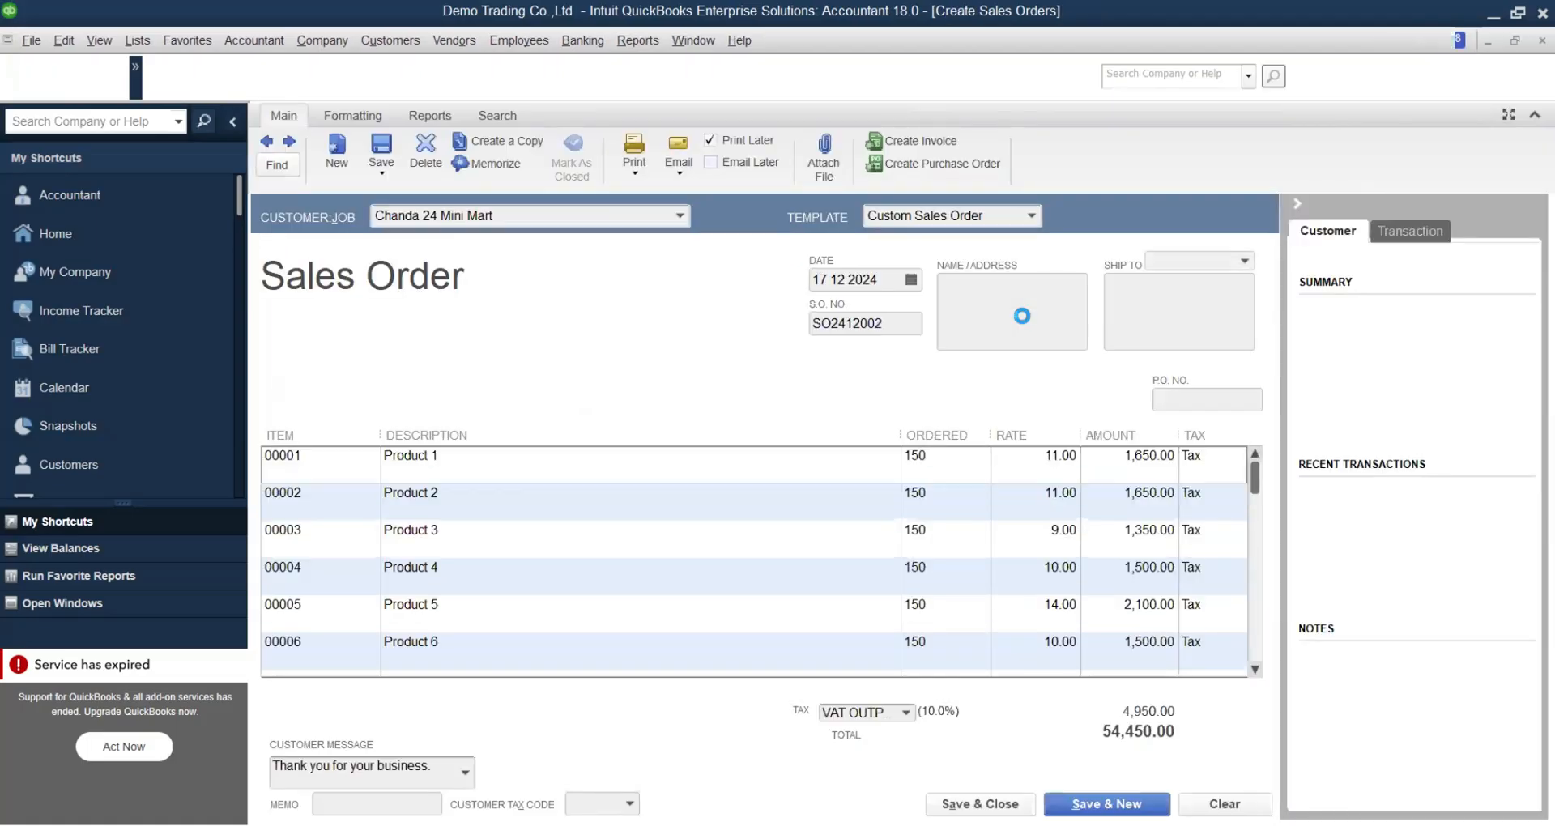
Create an invoice covering all items of the Chanda 24 Mini Mart sales order.
{"action": "left_click", "coordinate": [914, 142]}
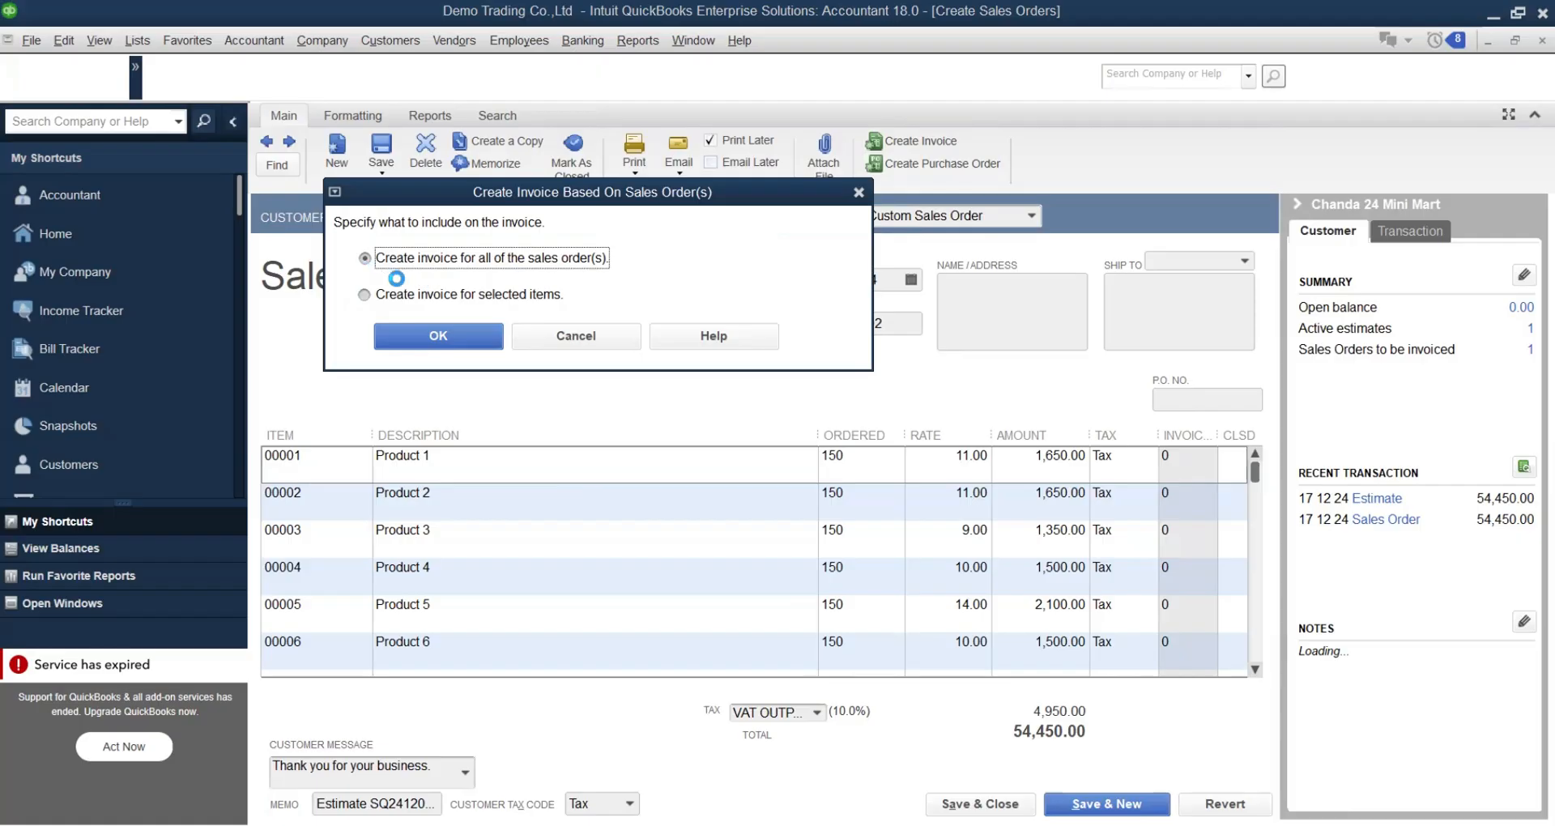
{"action": "left_click", "coordinate": [437, 337]}
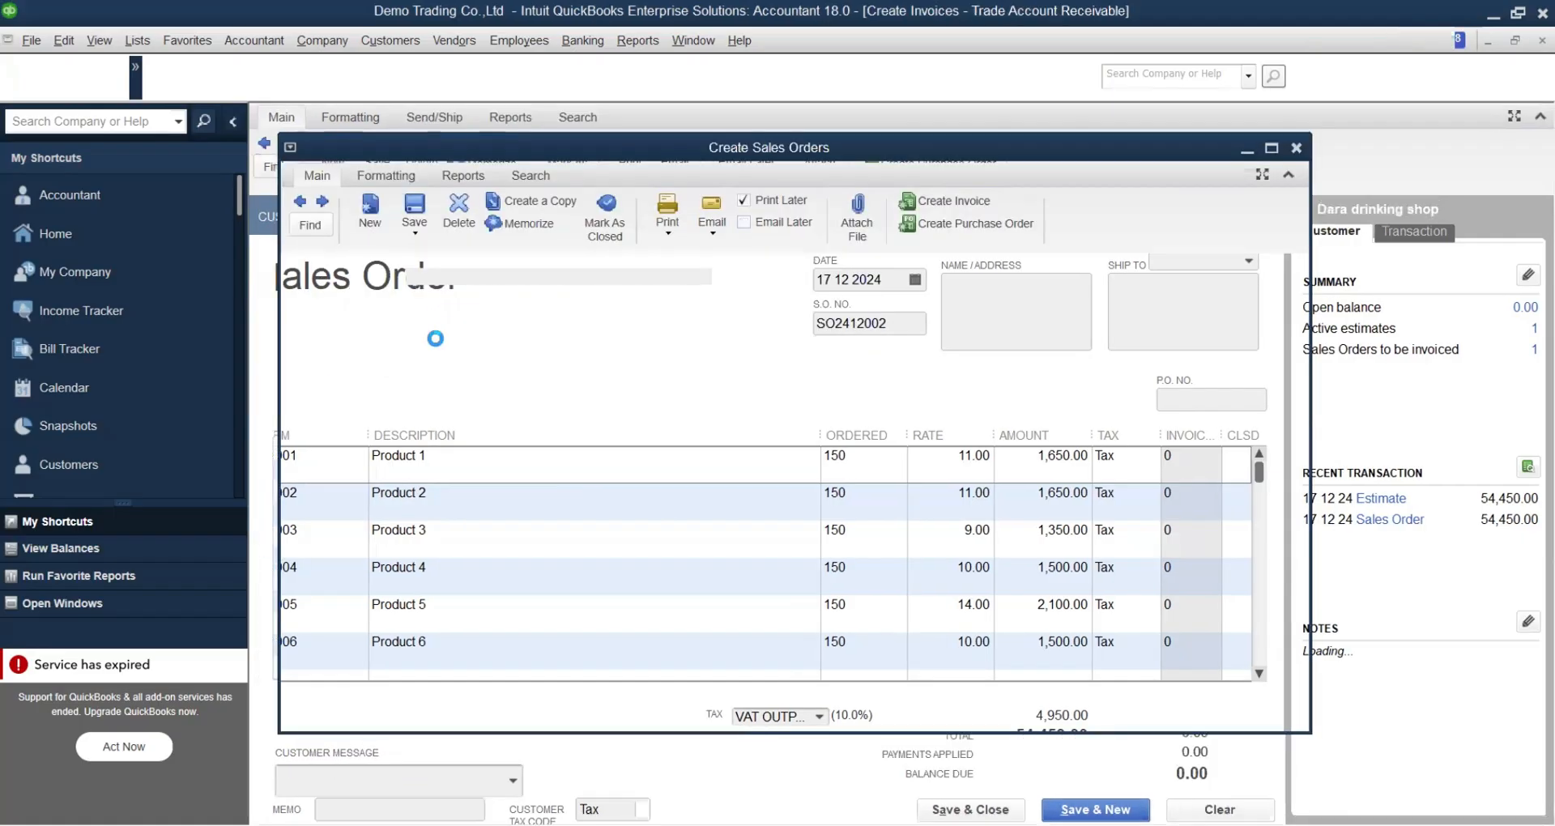
{"action": "left_click", "coordinate": [739, 359]}
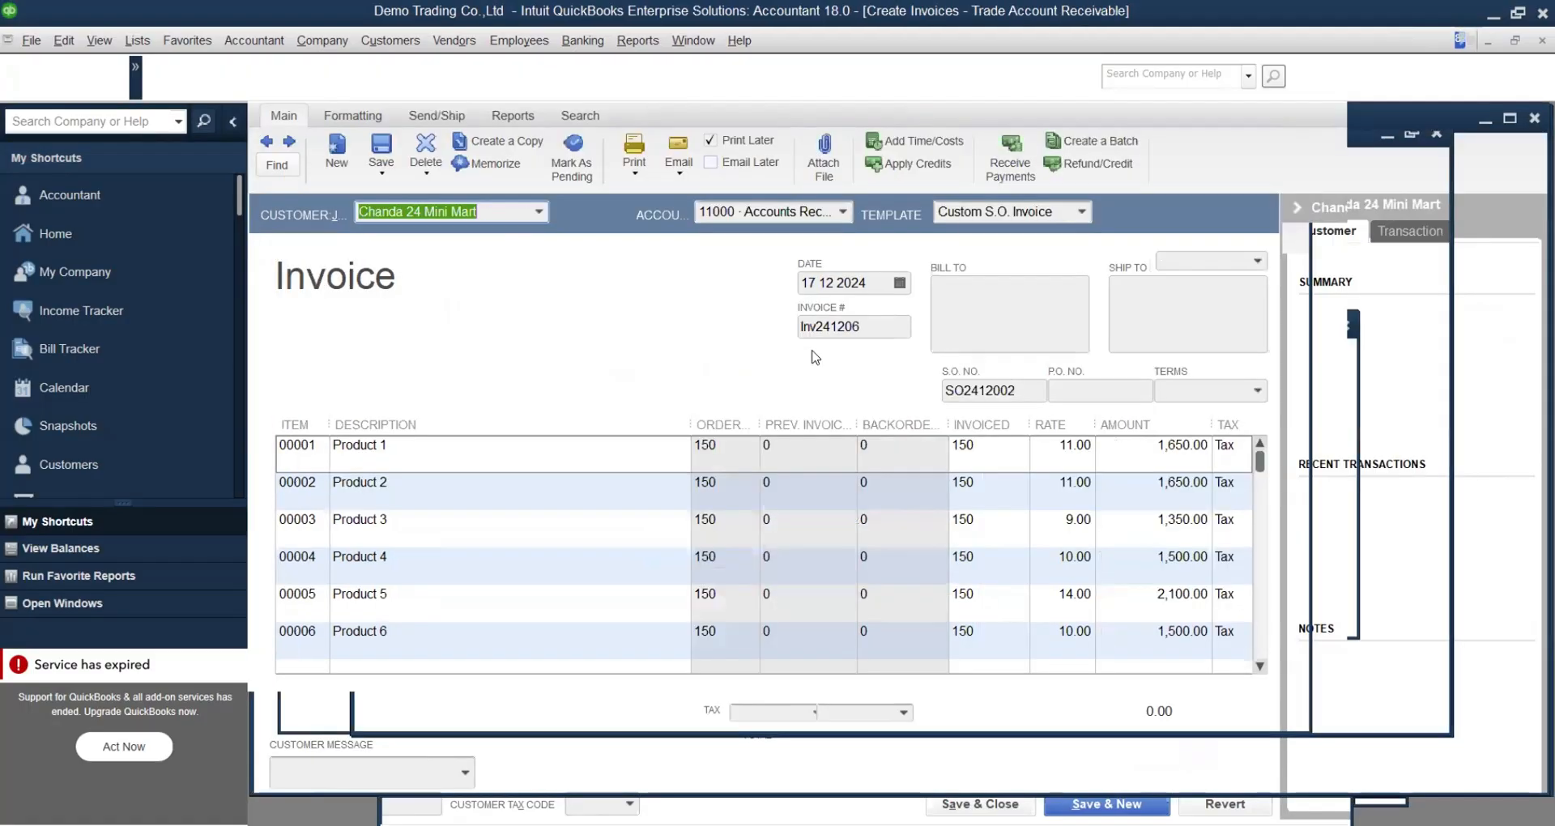
Copy the invoice number Inv2412051 from transaction 14 in the Excel workbook and paste it as the invoice number in QuickBooks.
{"action": "key", "text": "alt+Tab"}
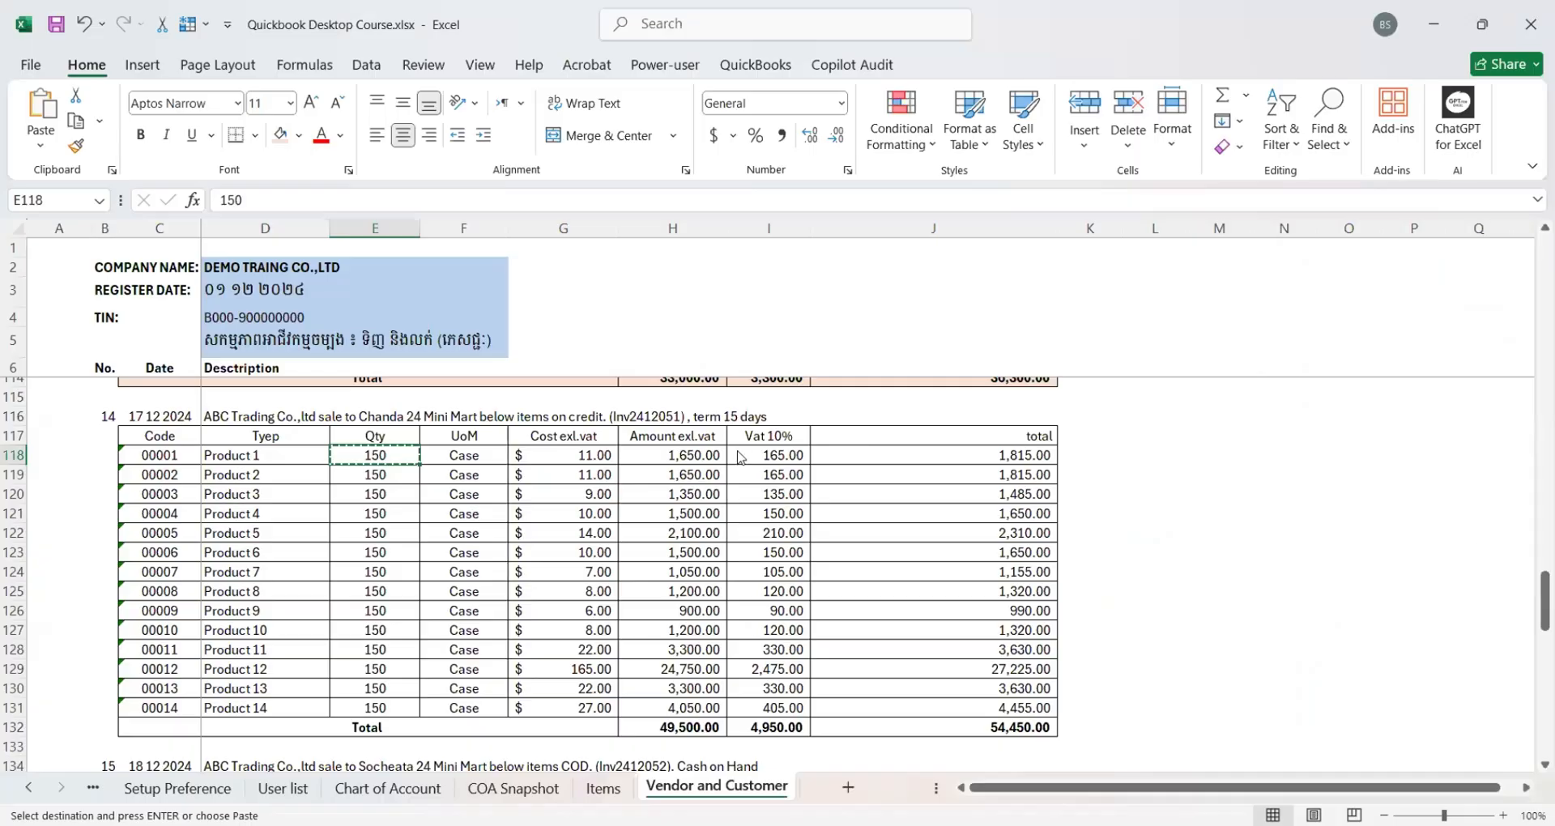
{"action": "key", "text": "alt+Tab"}
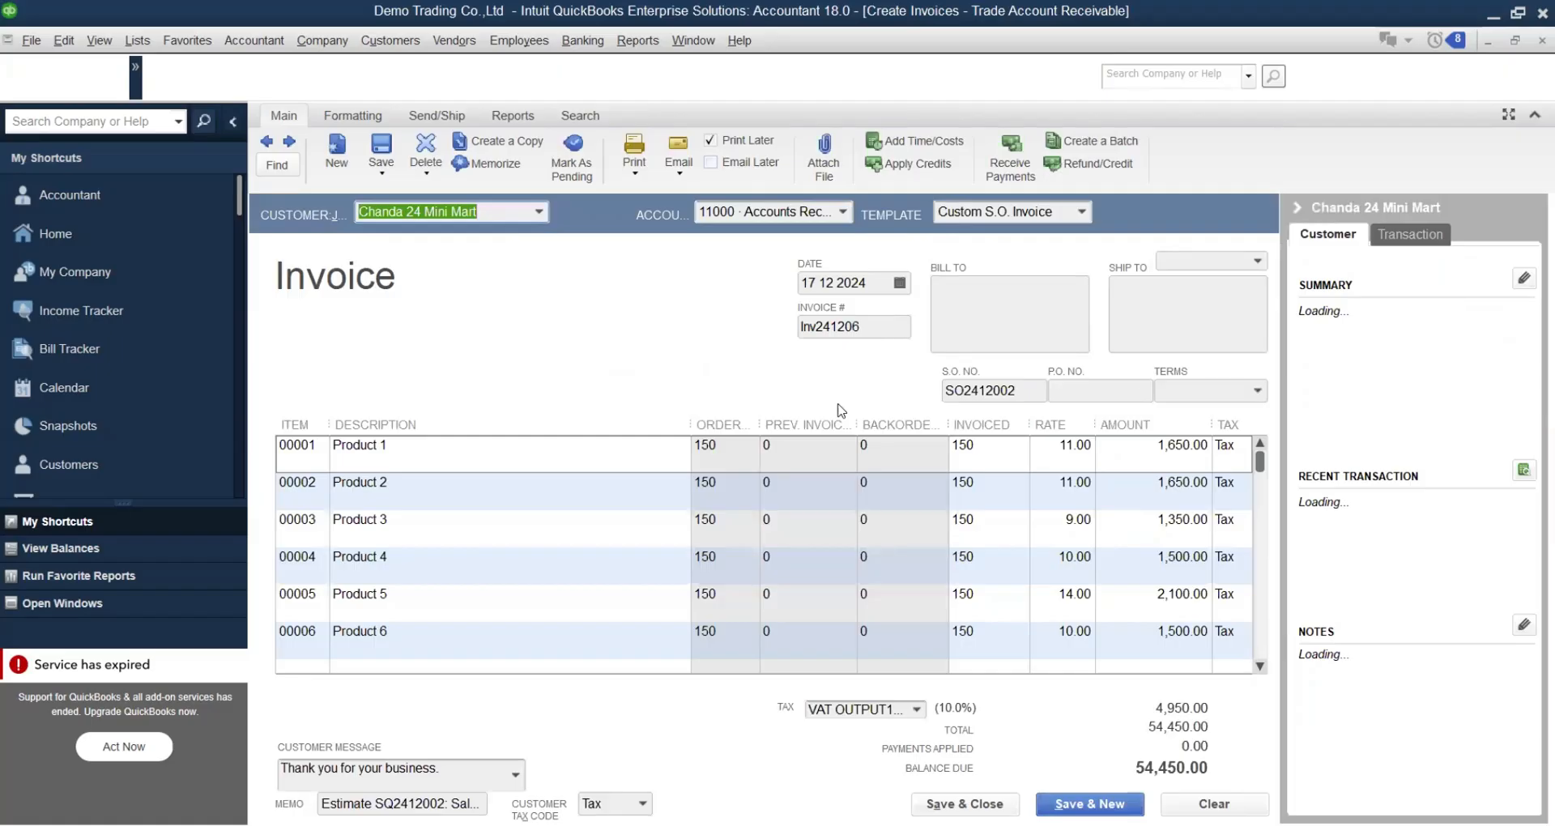
{"action": "key", "text": "alt+Tab"}
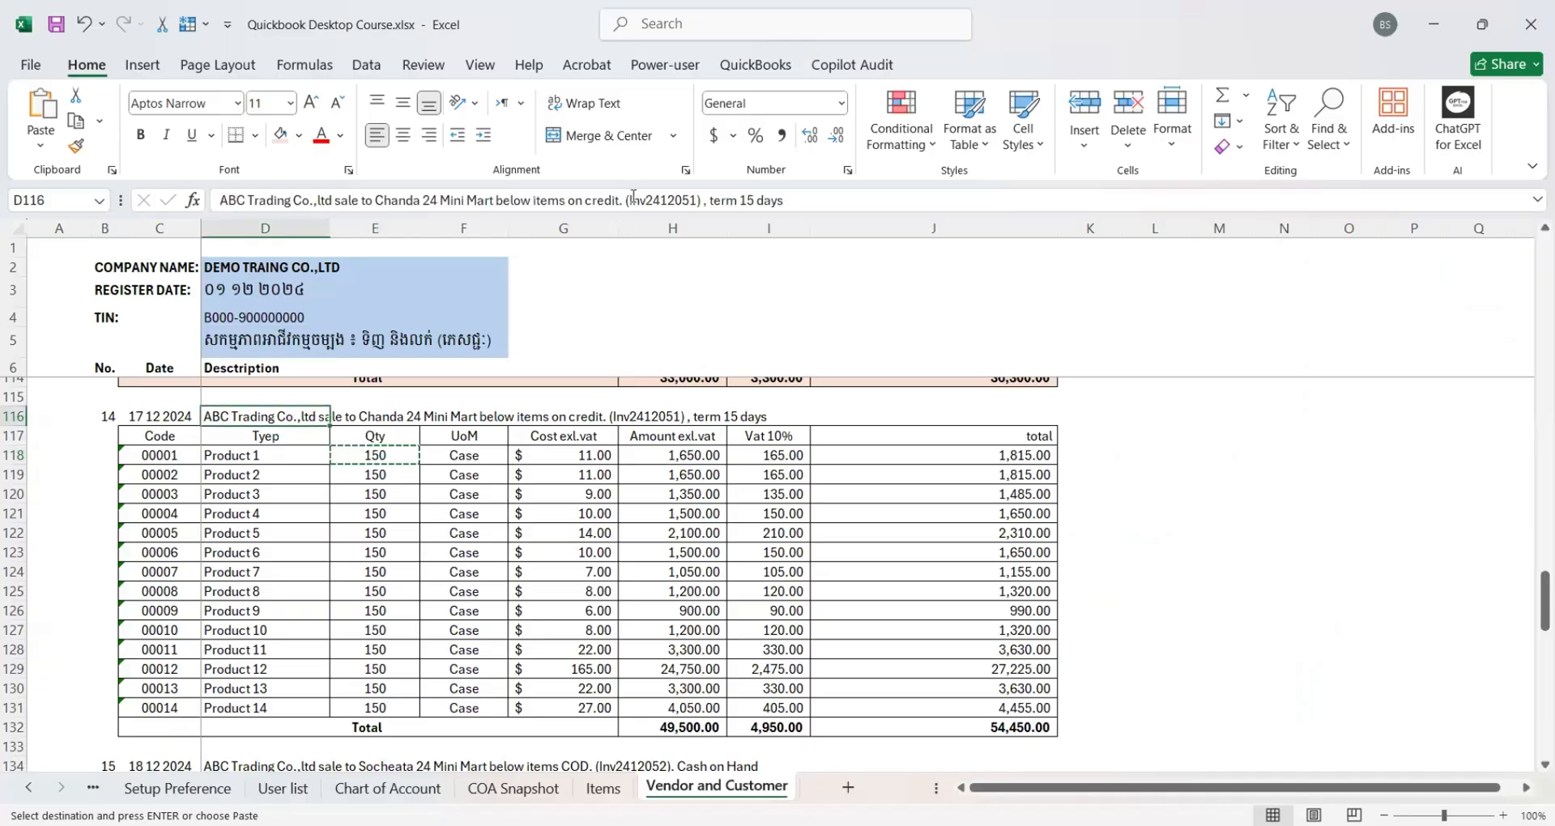
{"action": "left_click_drag", "start_coordinate": [631, 200], "coordinate": [695, 199]}
{"action": "key", "text": "ctrl+c"}
{"action": "key", "text": "alt+Tab"}
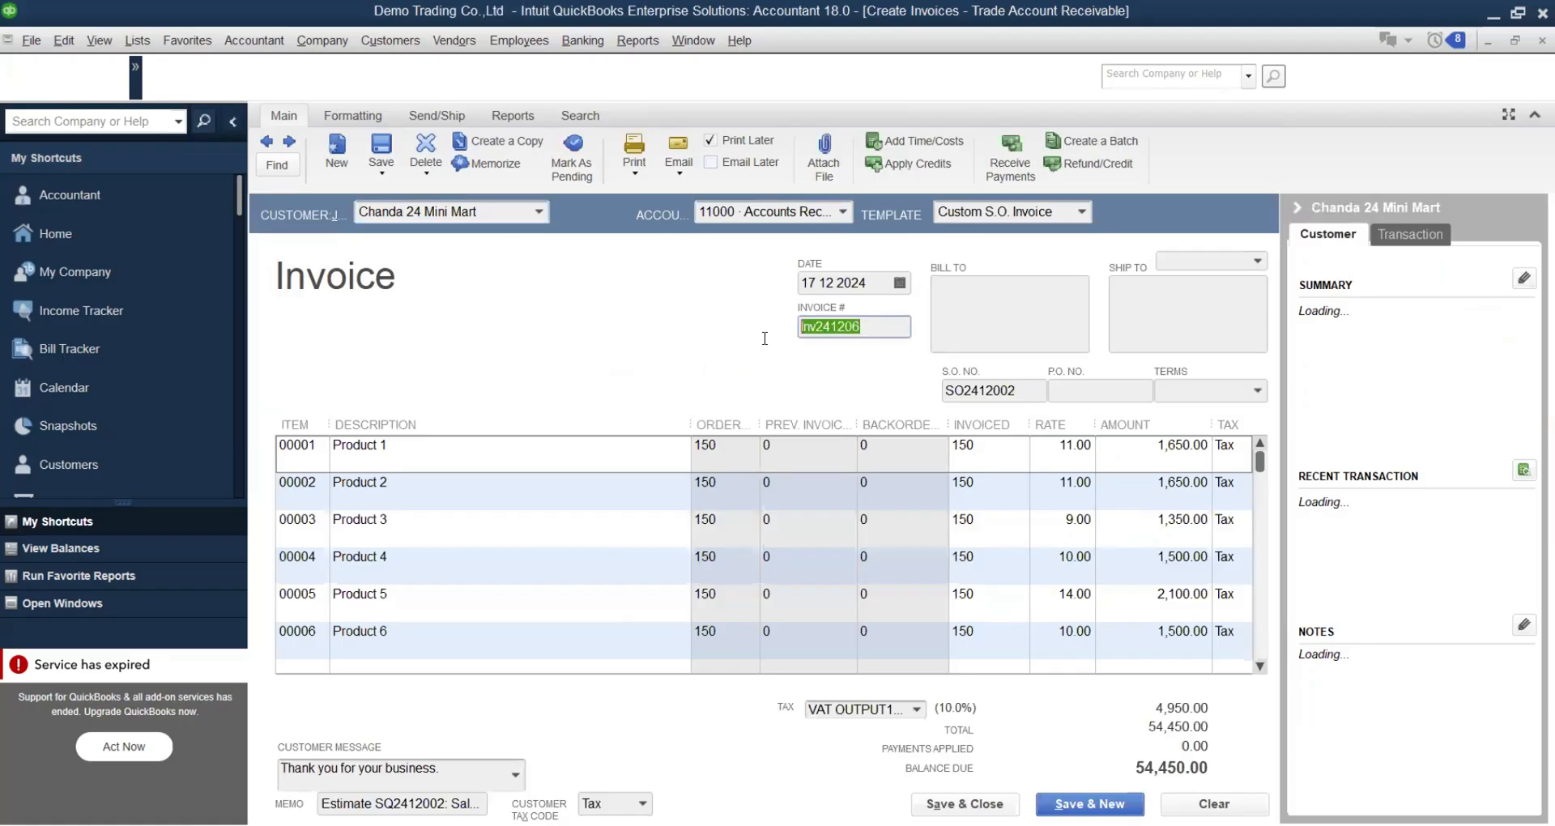
{"action": "key", "text": "ctrl+v"}
Set the invoice's terms to Net 15 and check that Trade Account Receivable is its receivable account.
{"action": "left_click", "coordinate": [1259, 393]}
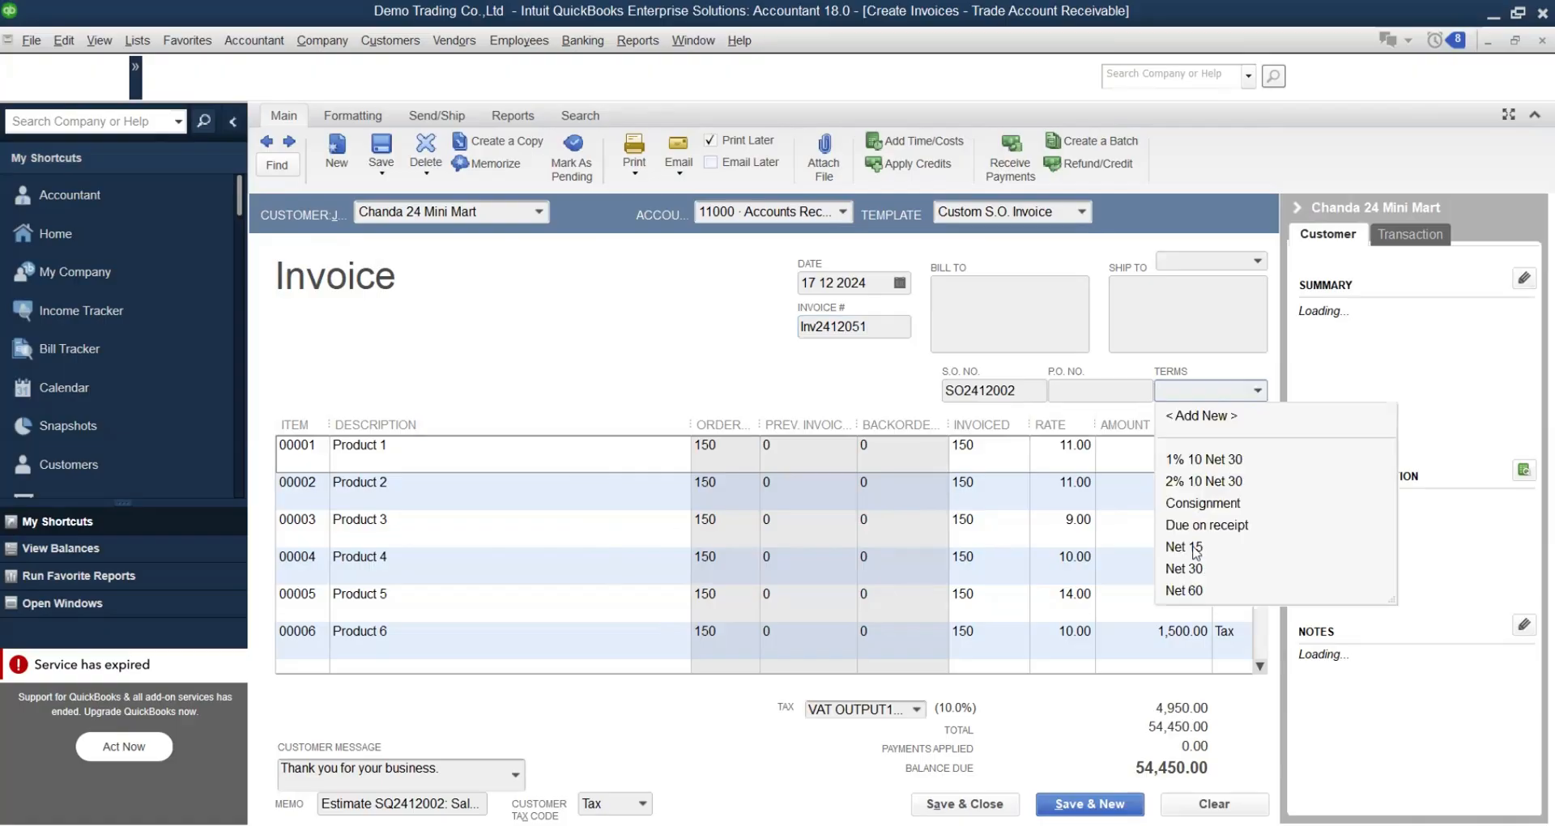
{"action": "left_click", "coordinate": [1194, 551]}
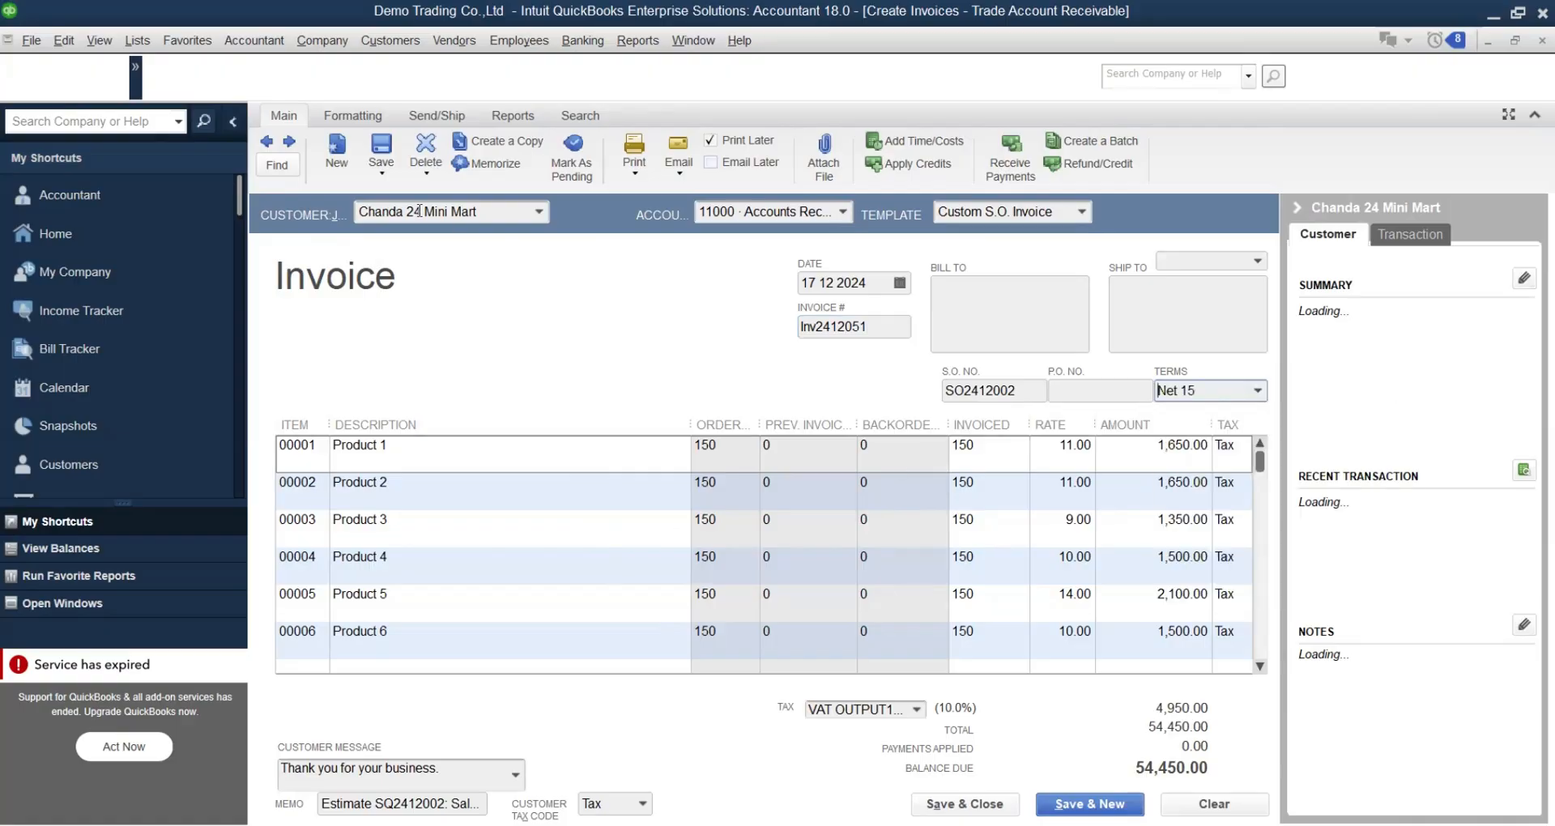
{"action": "left_click", "coordinate": [843, 213]}
{"action": "left_click", "coordinate": [825, 280]}
{"action": "left_click", "coordinate": [843, 215]}
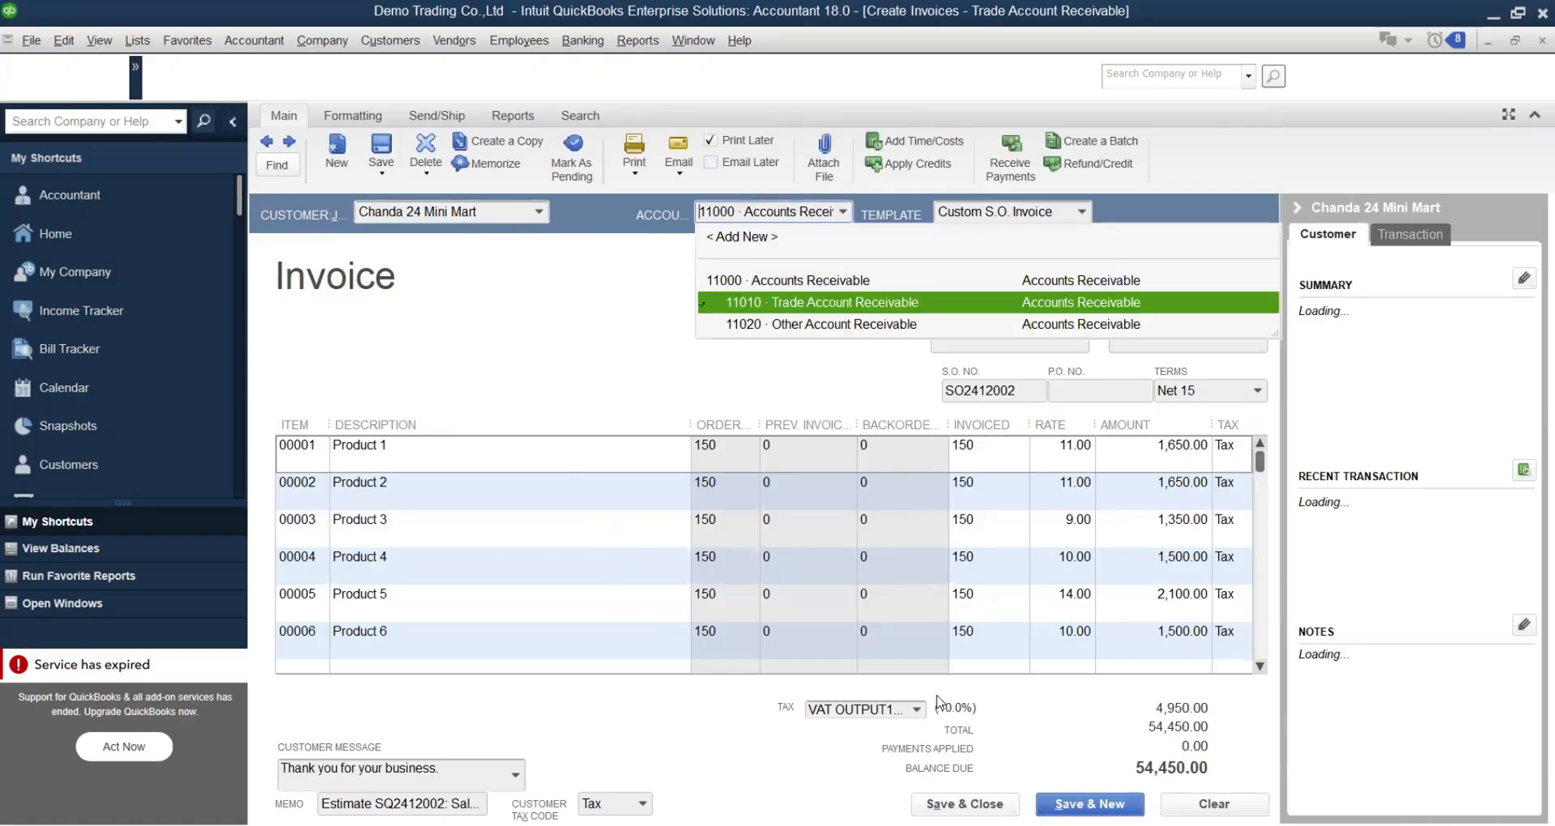
{"action": "left_click", "coordinate": [805, 581]}
Save the Chanda 24 Mini Mart invoice and start a new one, accepting the past date and making no spelling changes.
{"action": "left_click", "coordinate": [1089, 804]}
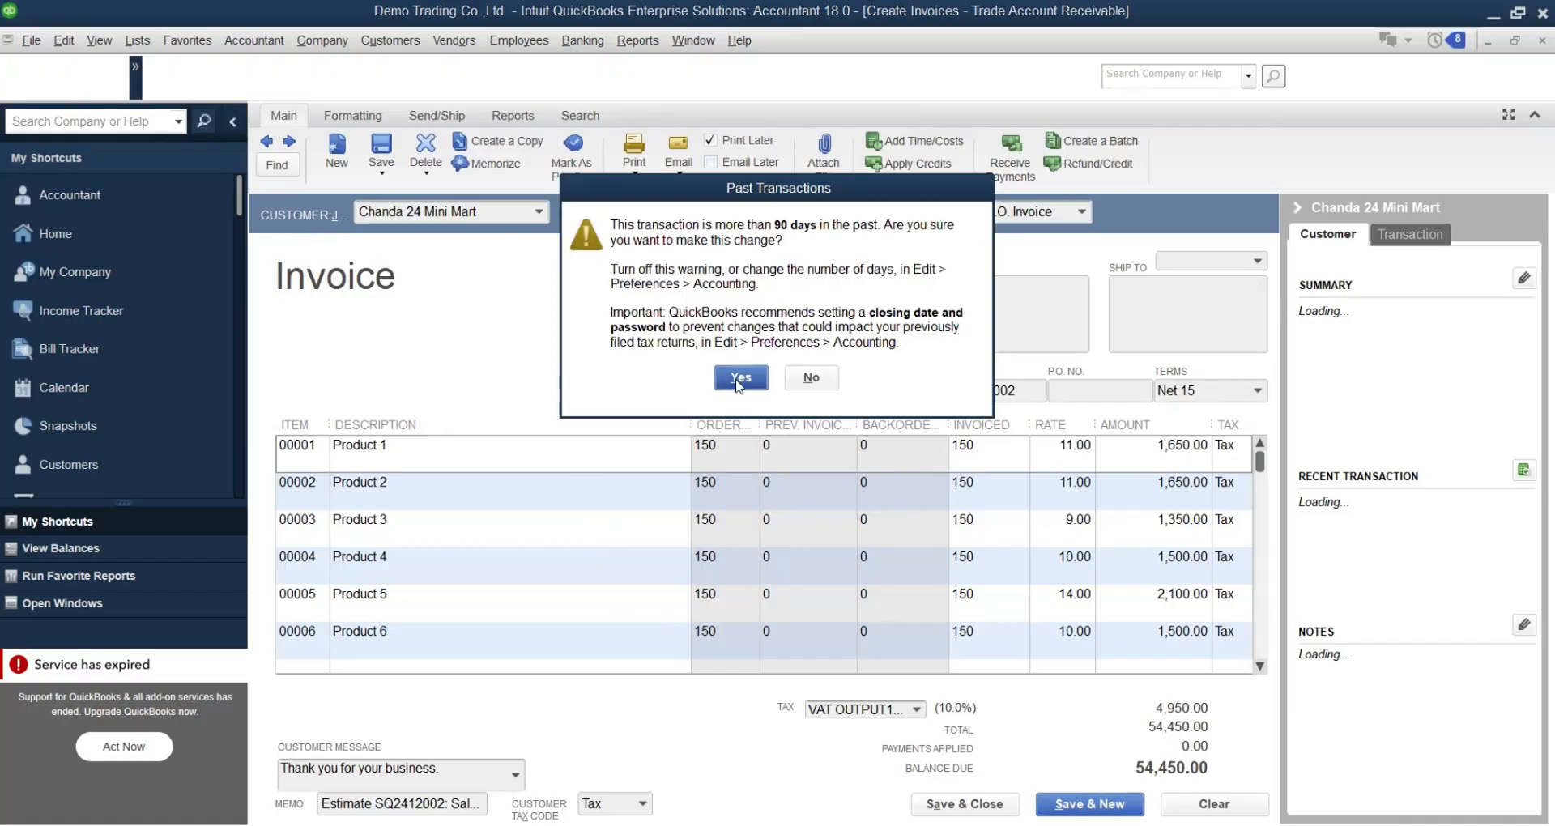
{"action": "left_click", "coordinate": [739, 378]}
{"action": "left_click", "coordinate": [701, 338]}
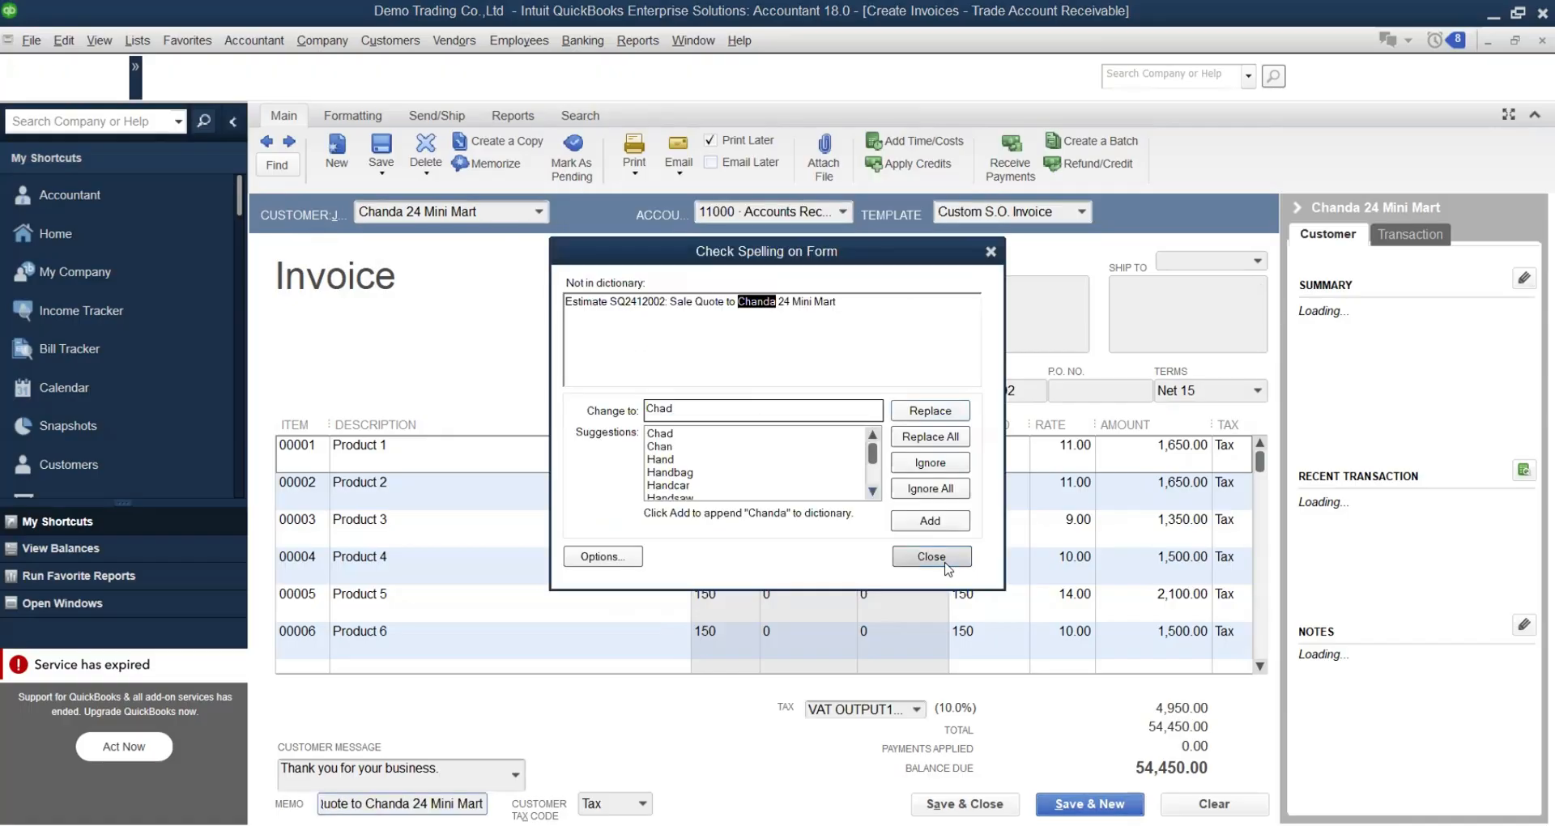
{"action": "left_click", "coordinate": [940, 558]}
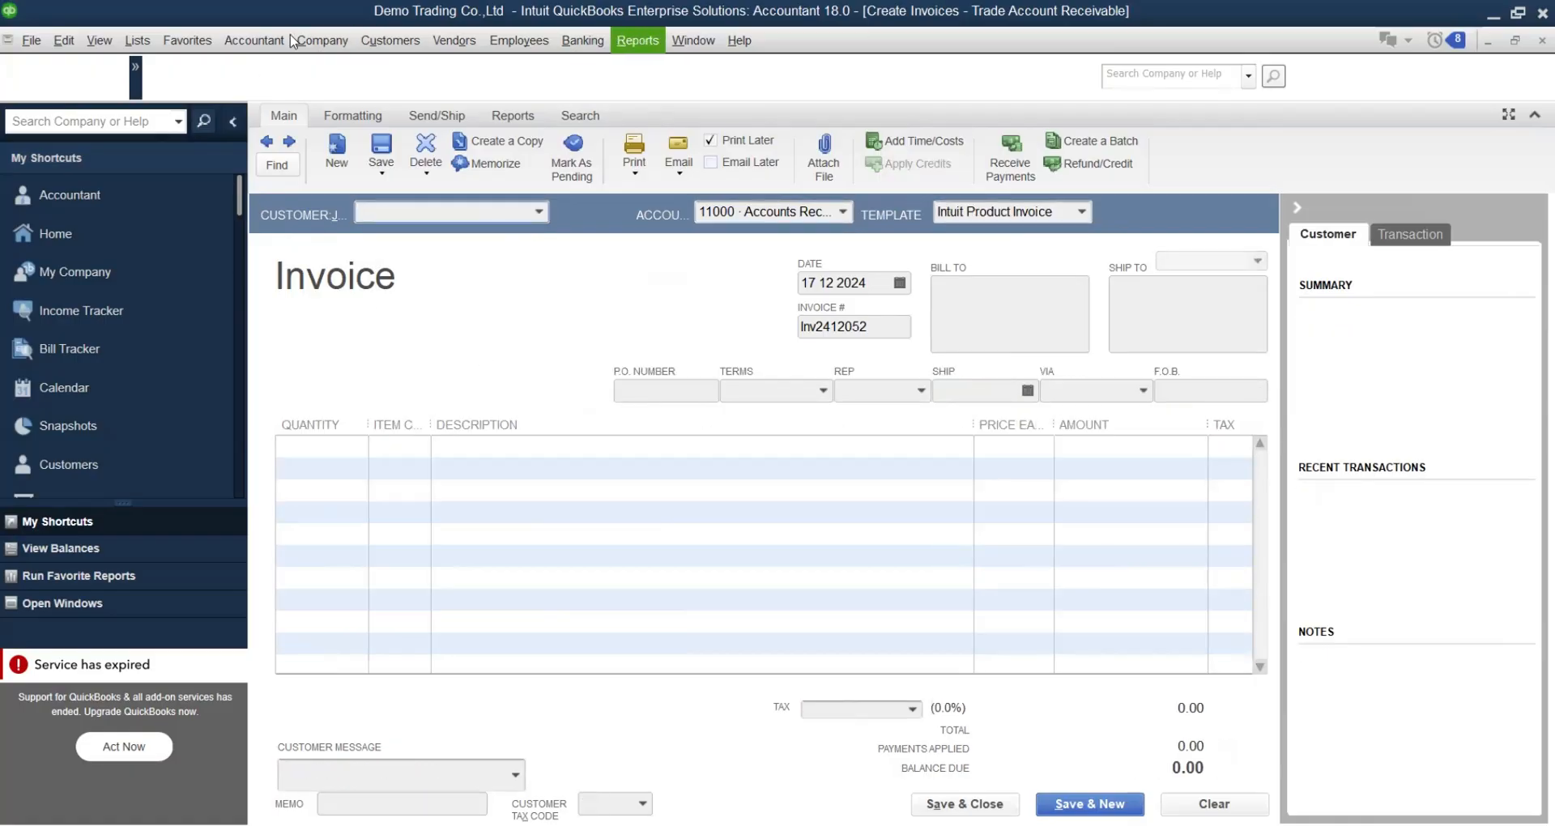
Run the A/R Aging Summary report to check the customers' outstanding balances.
{"action": "left_click", "coordinate": [638, 40]}
{"action": "mouse_move", "coordinate": [676, 343]}
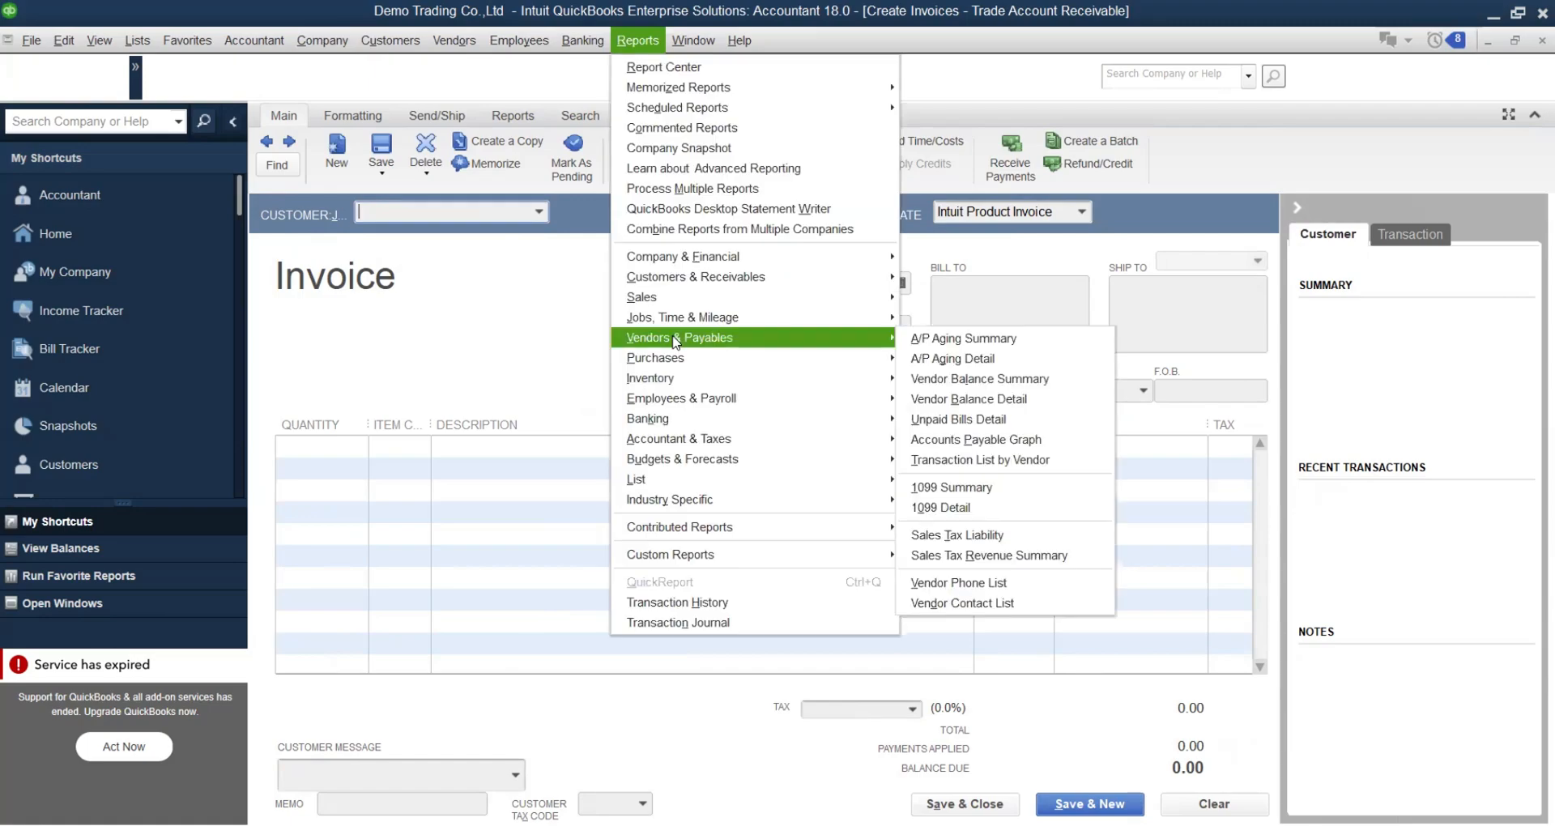
{"action": "mouse_move", "coordinate": [694, 282]}
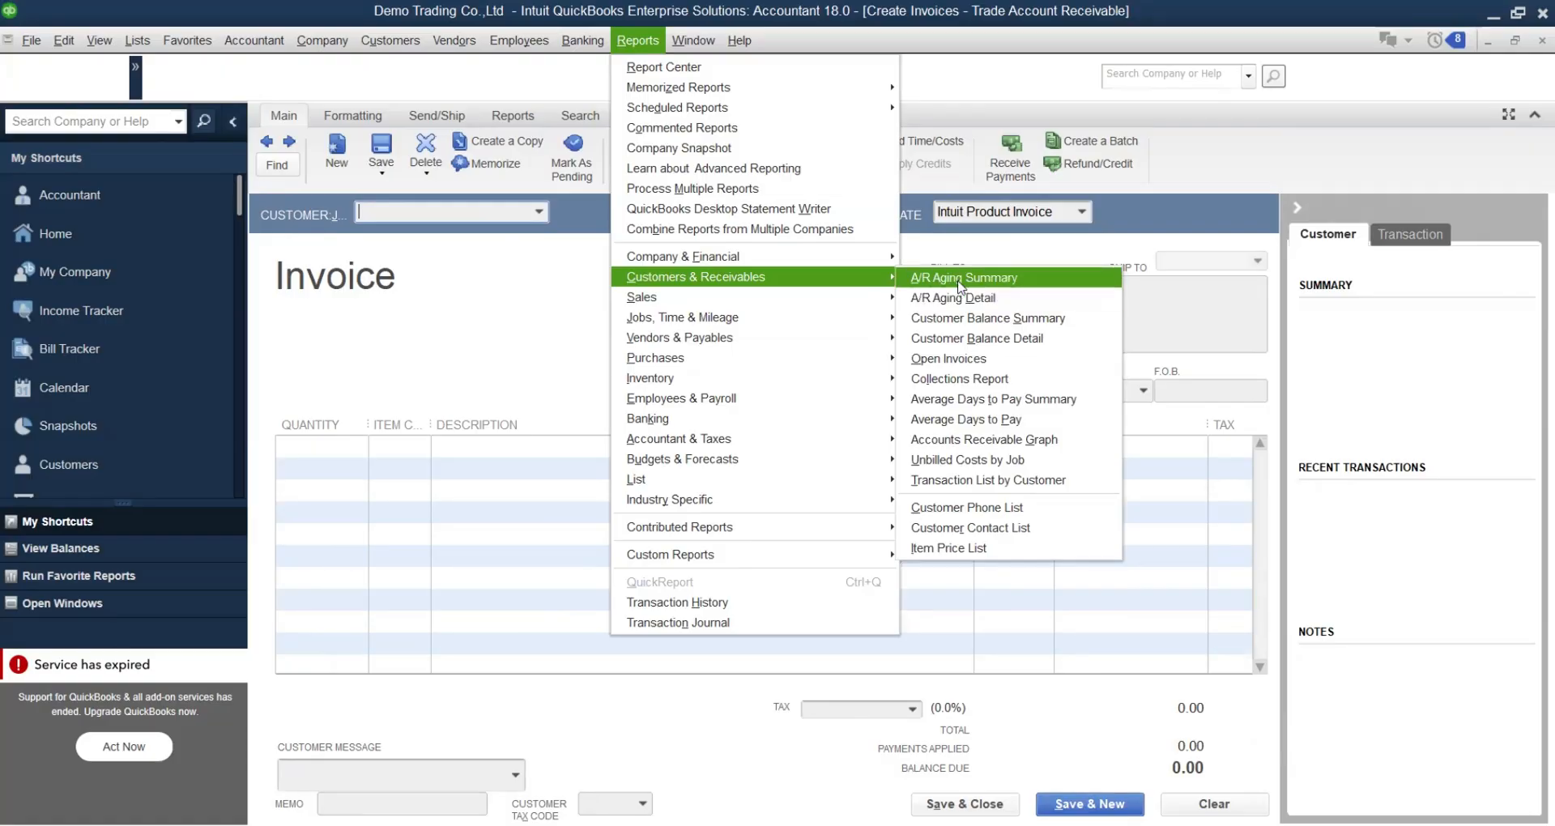
{"action": "left_click", "coordinate": [955, 279]}
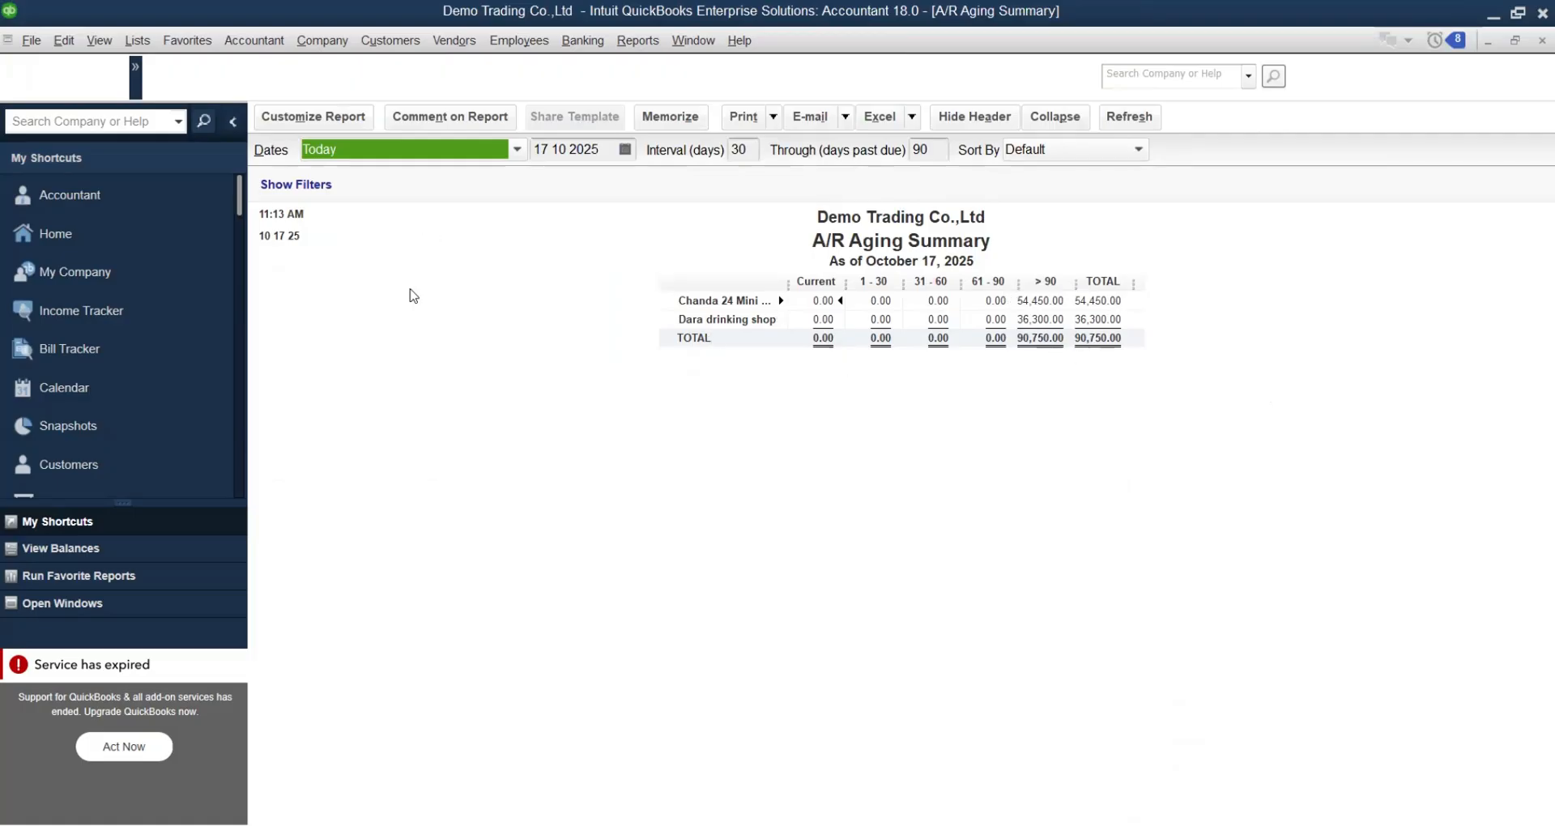
Run the Profit & Loss Standard report.
{"action": "left_click", "coordinate": [638, 41]}
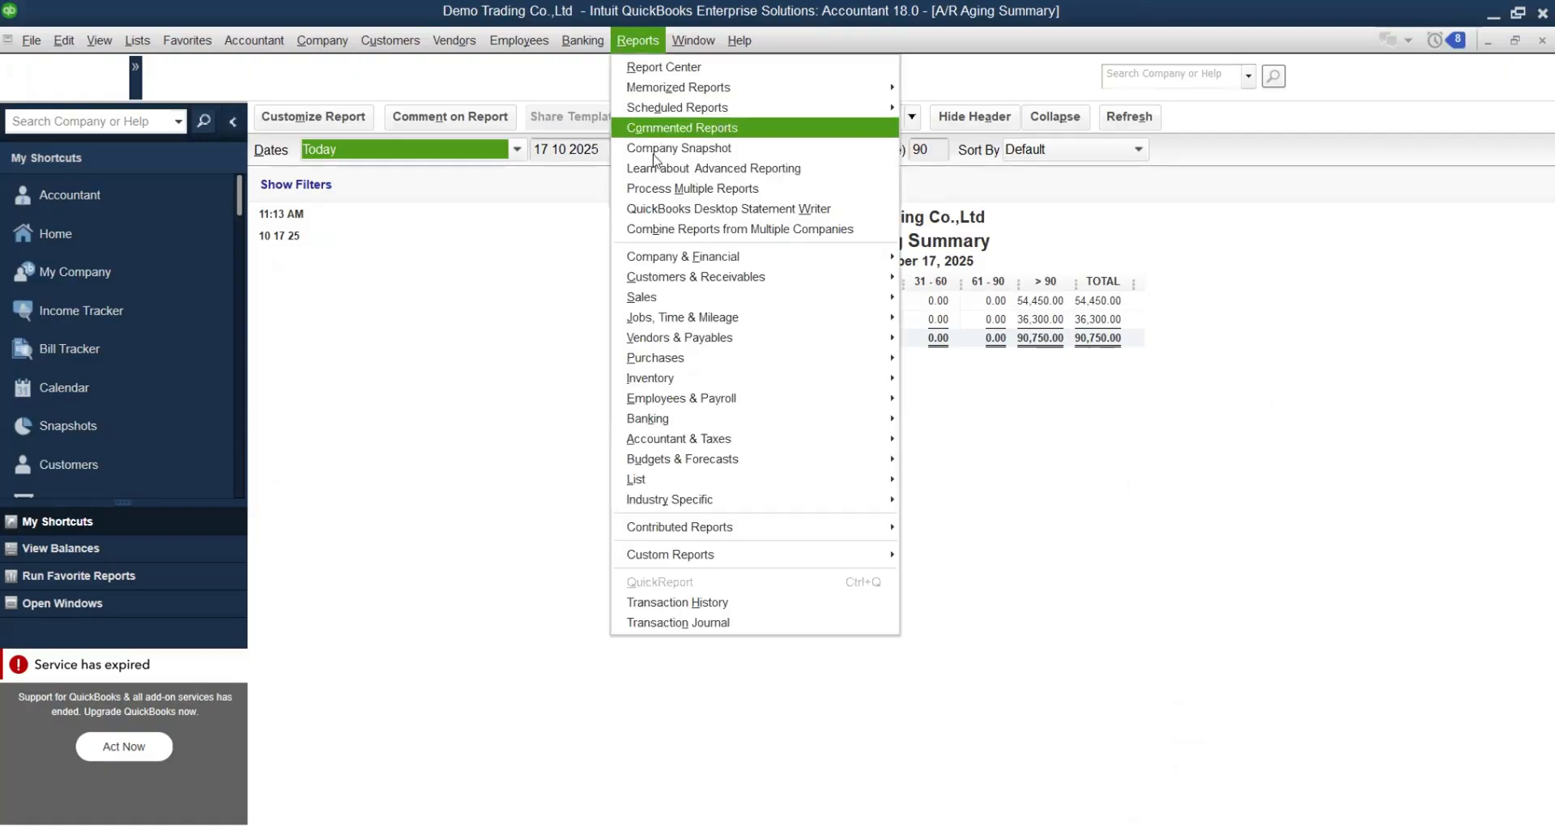
{"action": "mouse_move", "coordinate": [680, 257]}
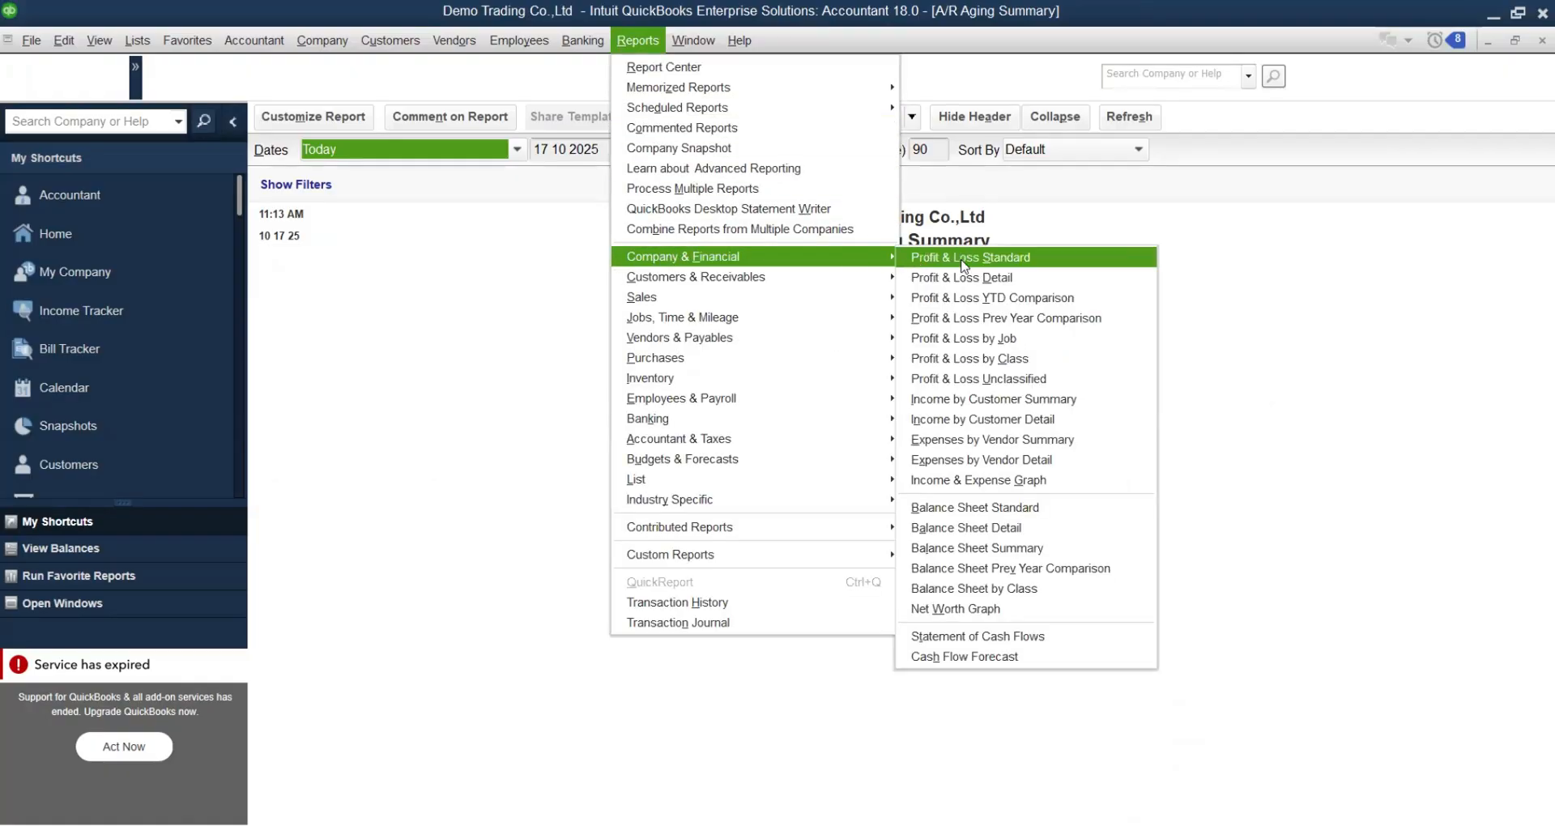
{"action": "left_click", "coordinate": [964, 258]}
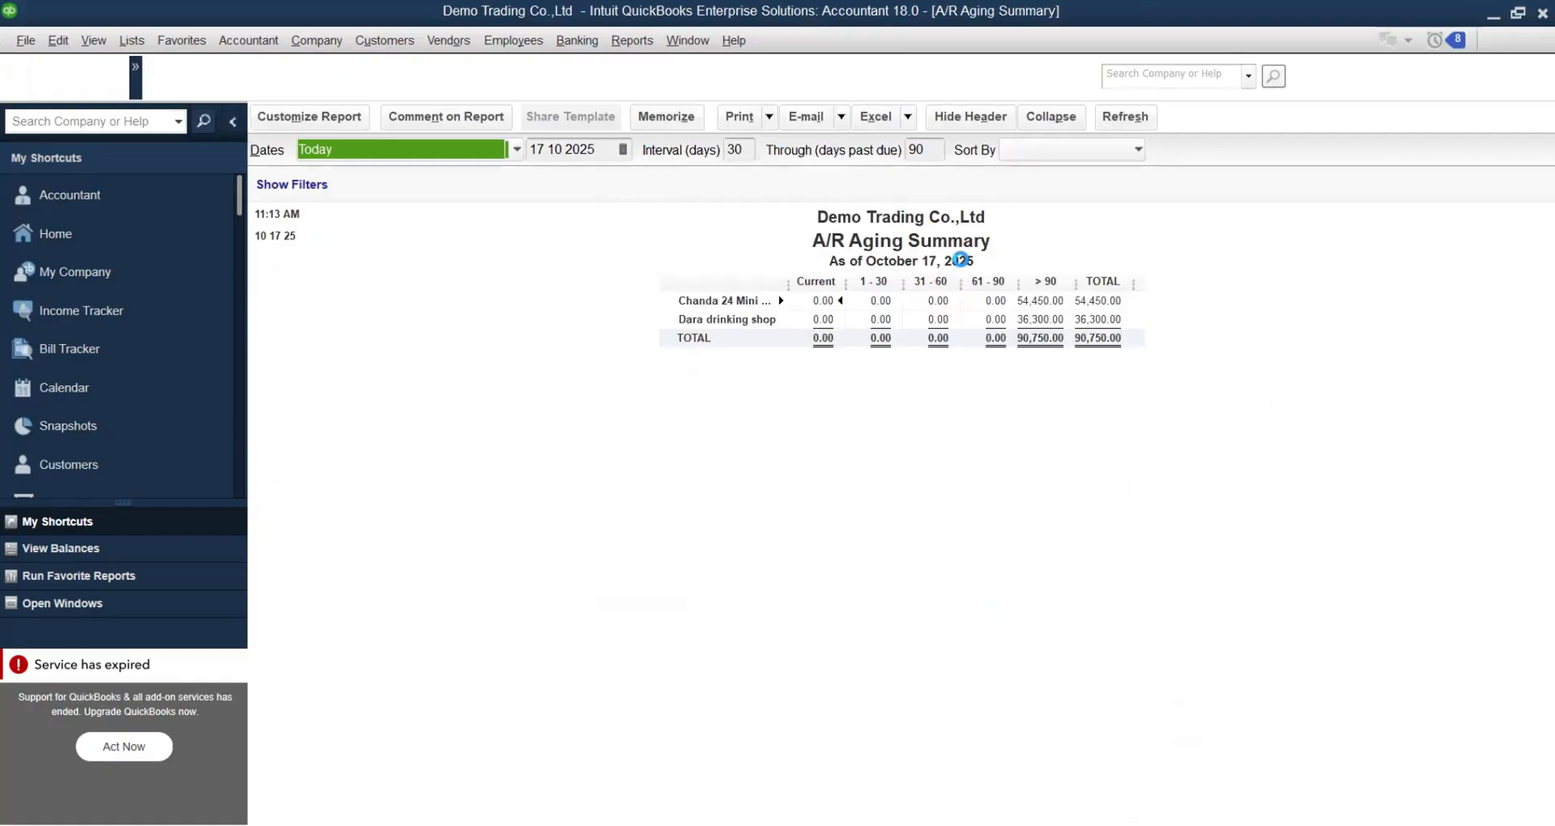
{"action": "left_click", "coordinate": [511, 150]}
{"action": "left_click", "coordinate": [510, 151]}
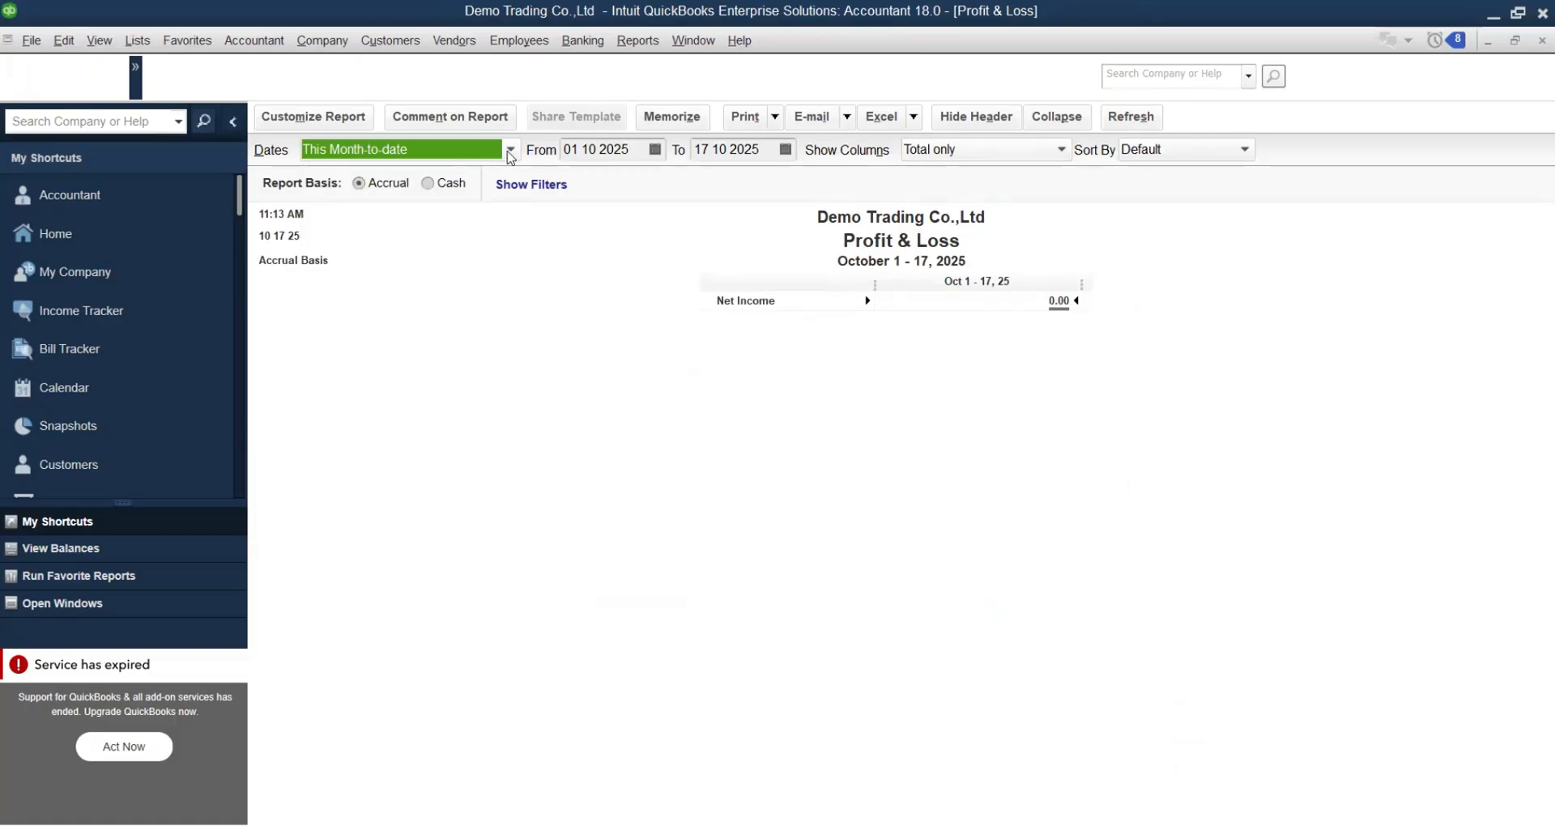
{"action": "left_click", "coordinate": [511, 151]}
{"action": "left_click", "coordinate": [655, 319]}
Set the Profit & Loss period from 01 12 2024 to 31 12 2024, refresh the report, and review its income and expenses.
{"action": "left_click", "coordinate": [638, 148]}
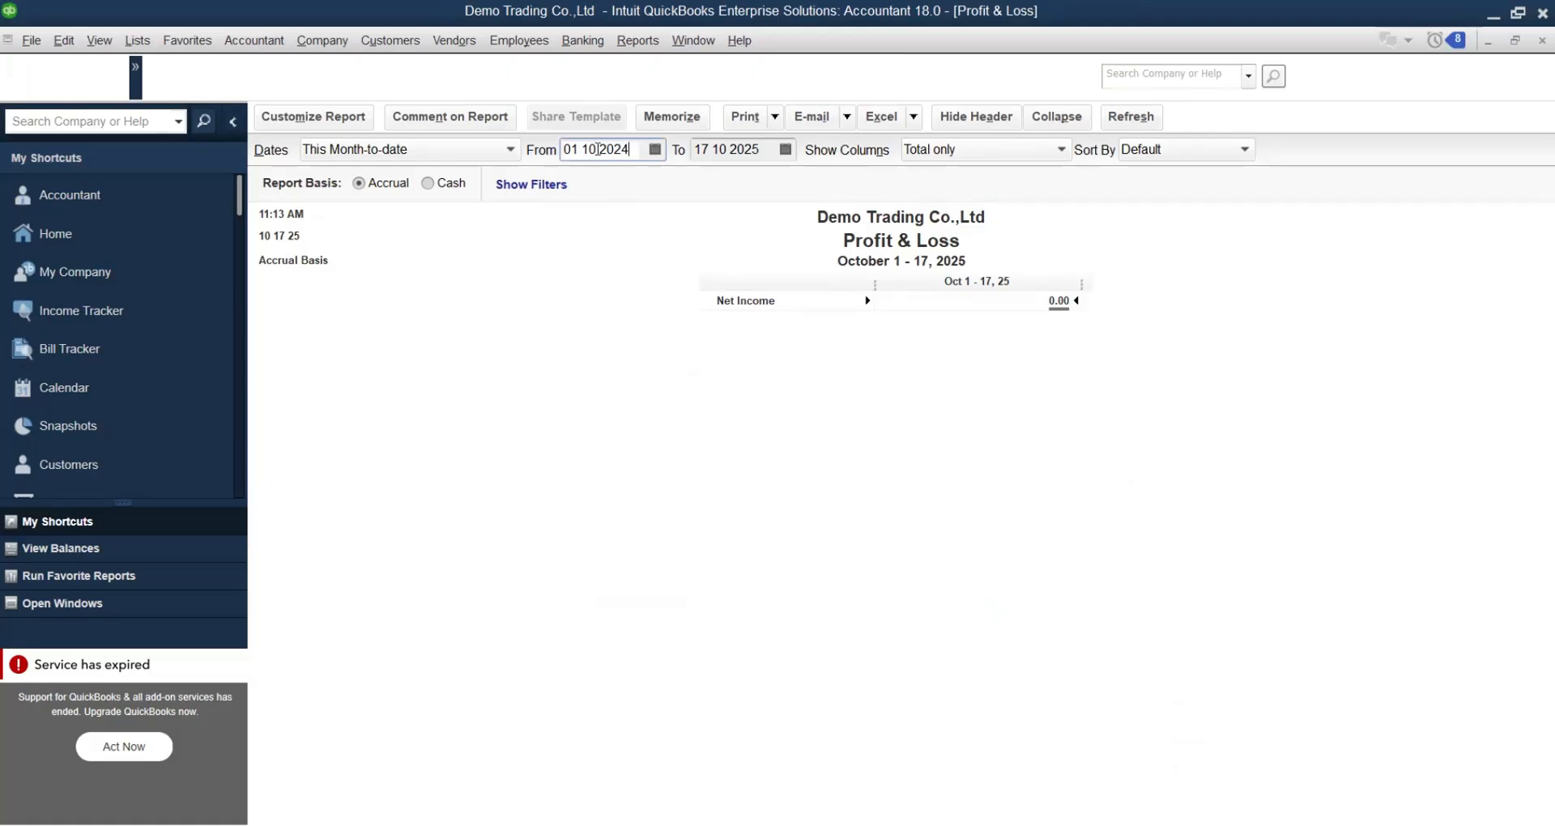
{"action": "key", "text": "BackSpace"}
{"action": "type", "text": "2"}
{"action": "left_click", "coordinate": [762, 149]}
{"action": "key", "text": "BackSpace"}
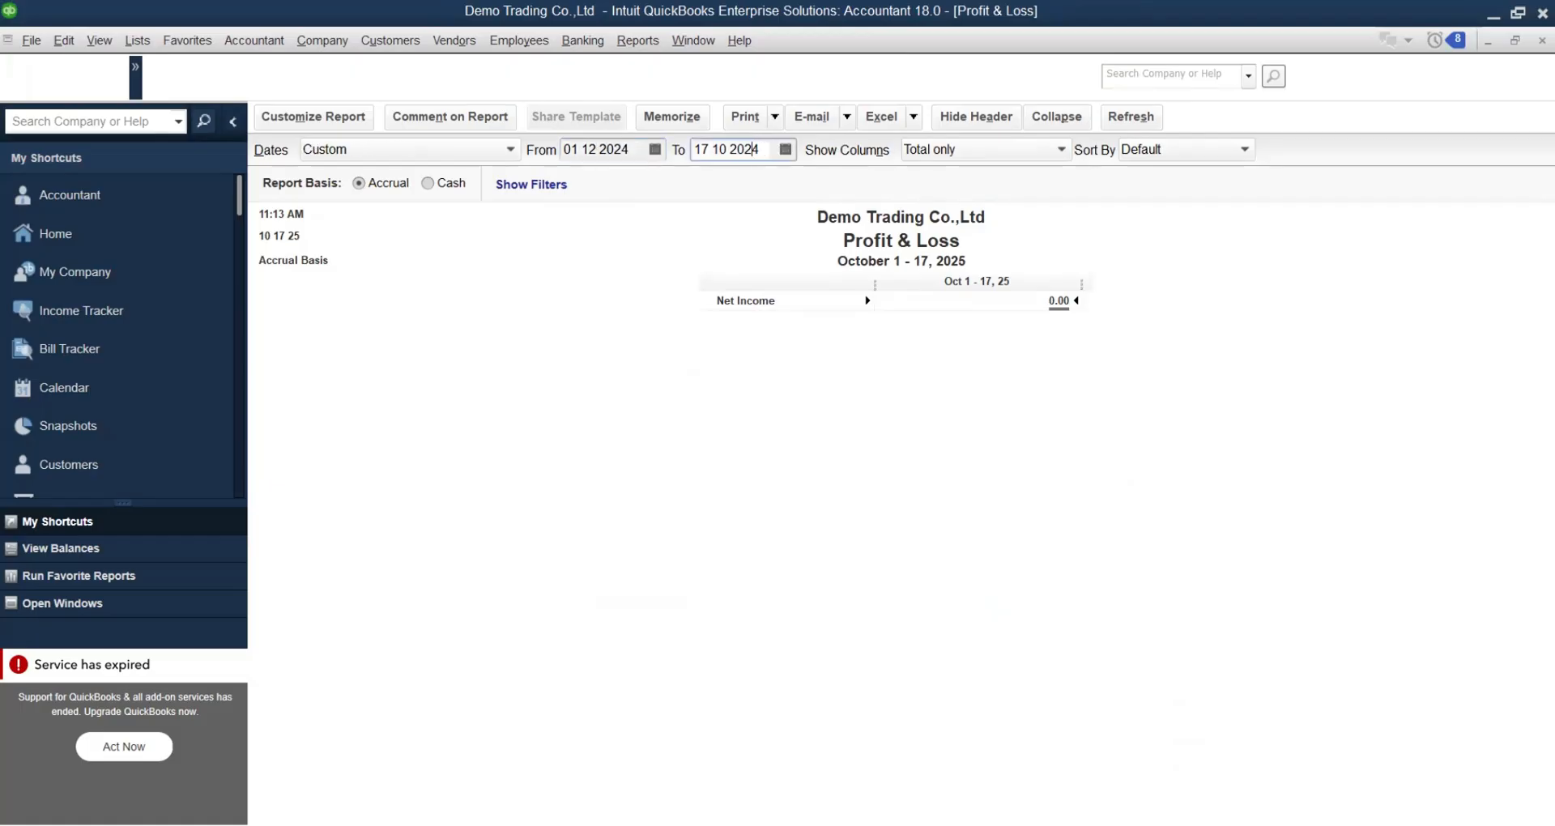
{"action": "key", "text": "BackSpace"}
{"action": "key", "text": "BackSpace"}
{"action": "type", "text": "12"}
{"action": "key", "text": "Left"}
{"action": "key", "text": "Left"}
{"action": "key", "text": "Left"}
{"action": "key", "text": "BackSpace"}
{"action": "key", "text": "BackSpace"}
{"action": "type", "text": "31"}
{"action": "left_click", "coordinate": [1112, 120]}
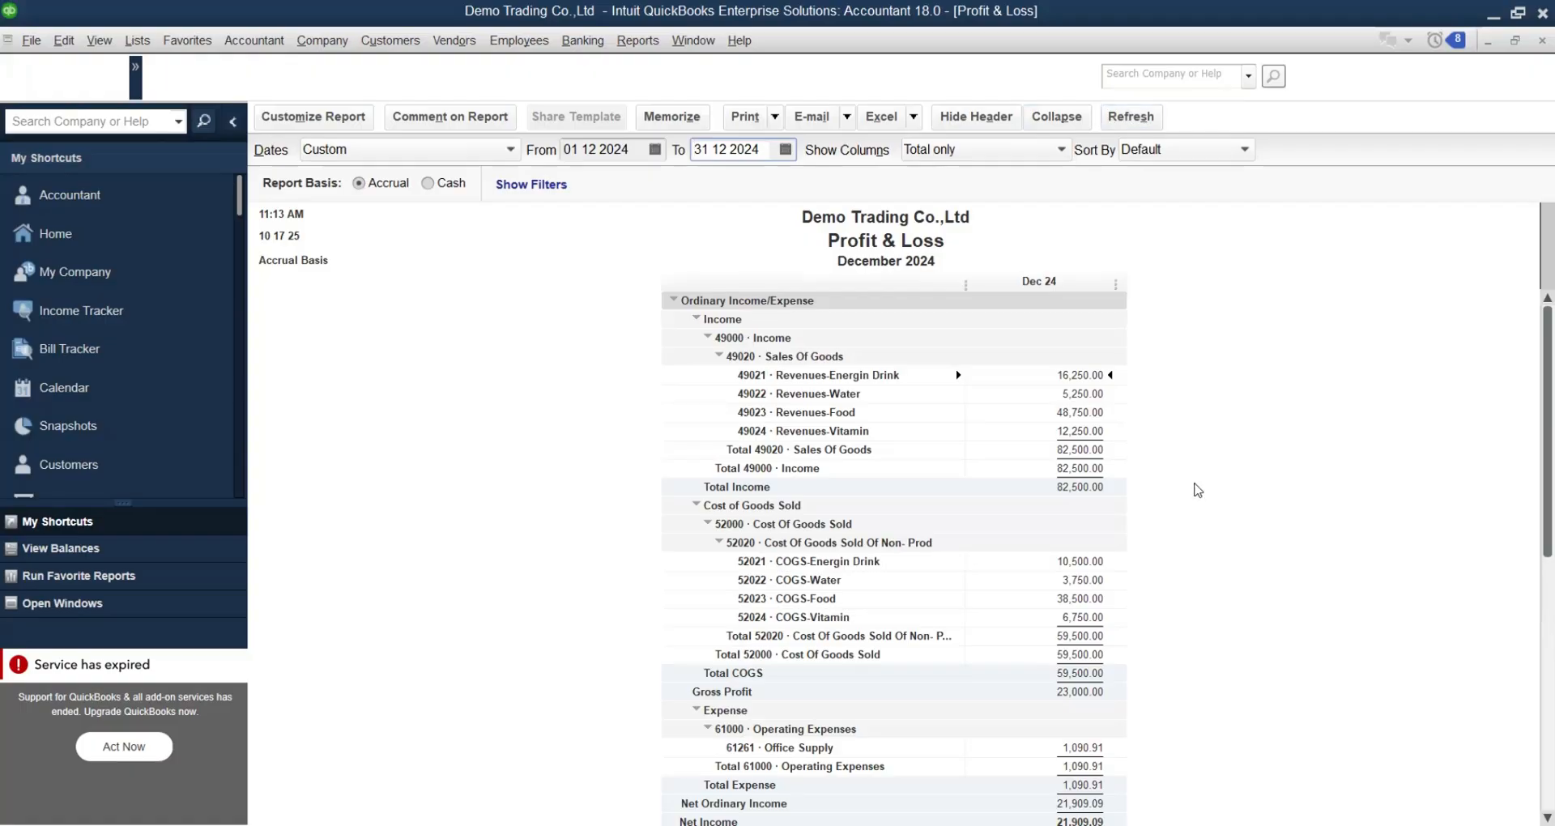
{"action": "scroll", "coordinate": [1043, 604], "scroll_direction": "down", "scroll_amount": 1}
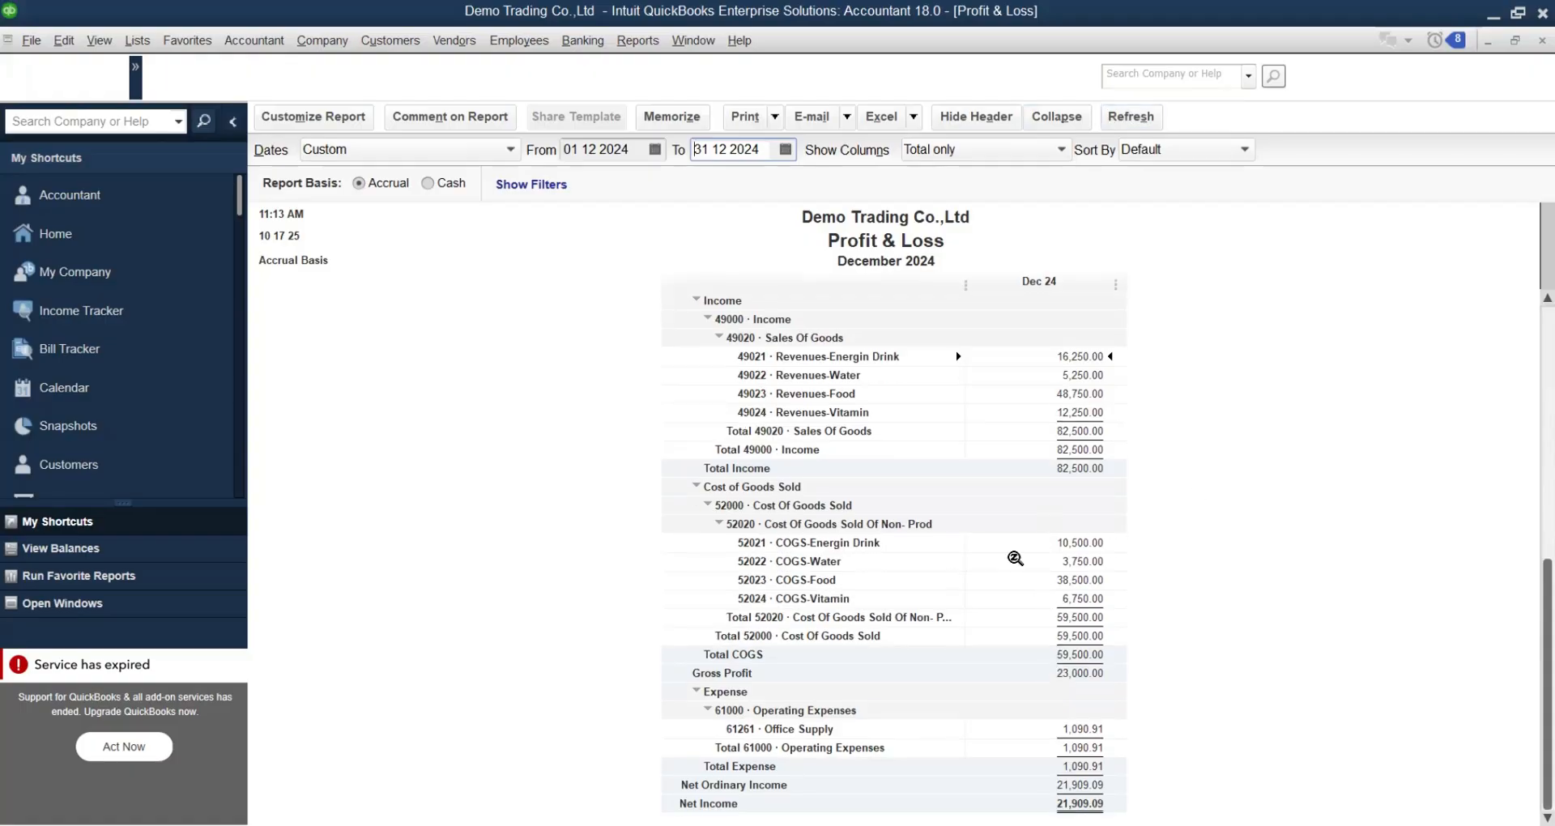
{"action": "scroll", "coordinate": [1017, 551], "scroll_direction": "up", "scroll_amount": 1}
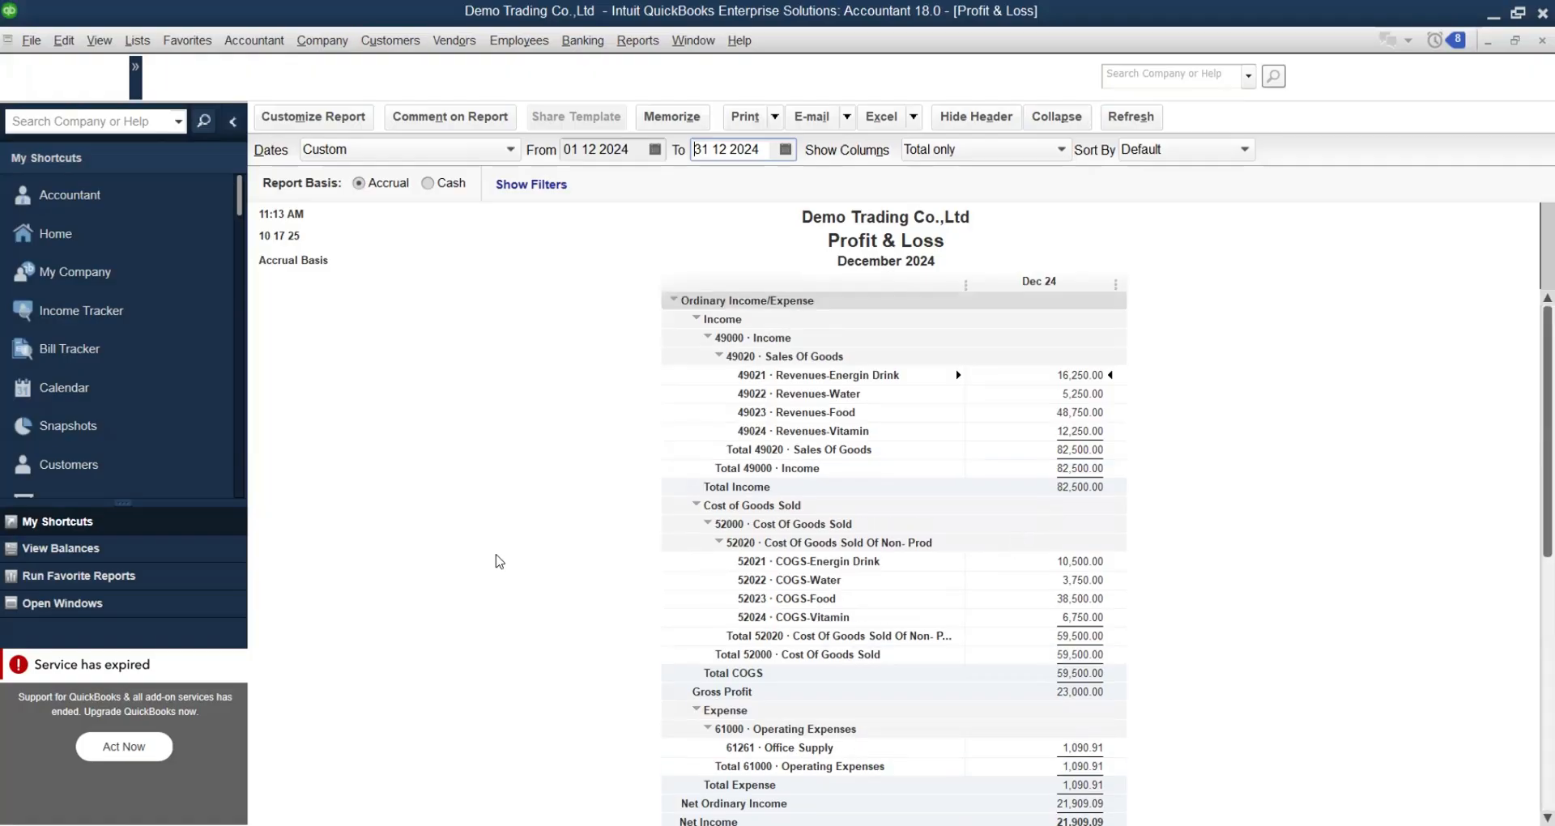
Run the Inventory Valuation Summary report to check each product's stock on hand and asset value.
{"action": "key", "text": "alt+r"}
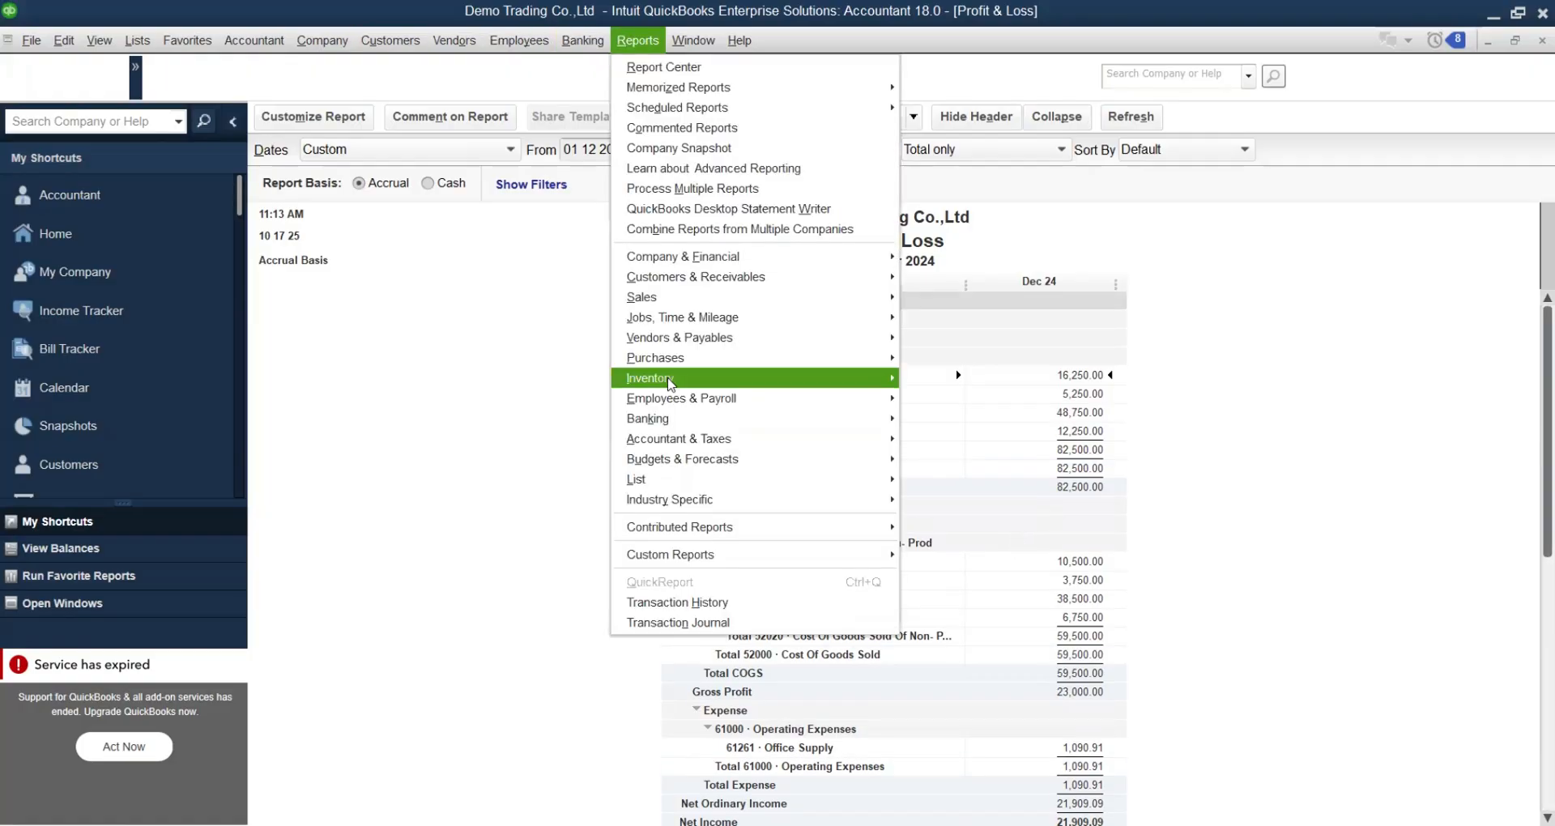
{"action": "mouse_move", "coordinate": [671, 382]}
{"action": "left_click", "coordinate": [1014, 387]}
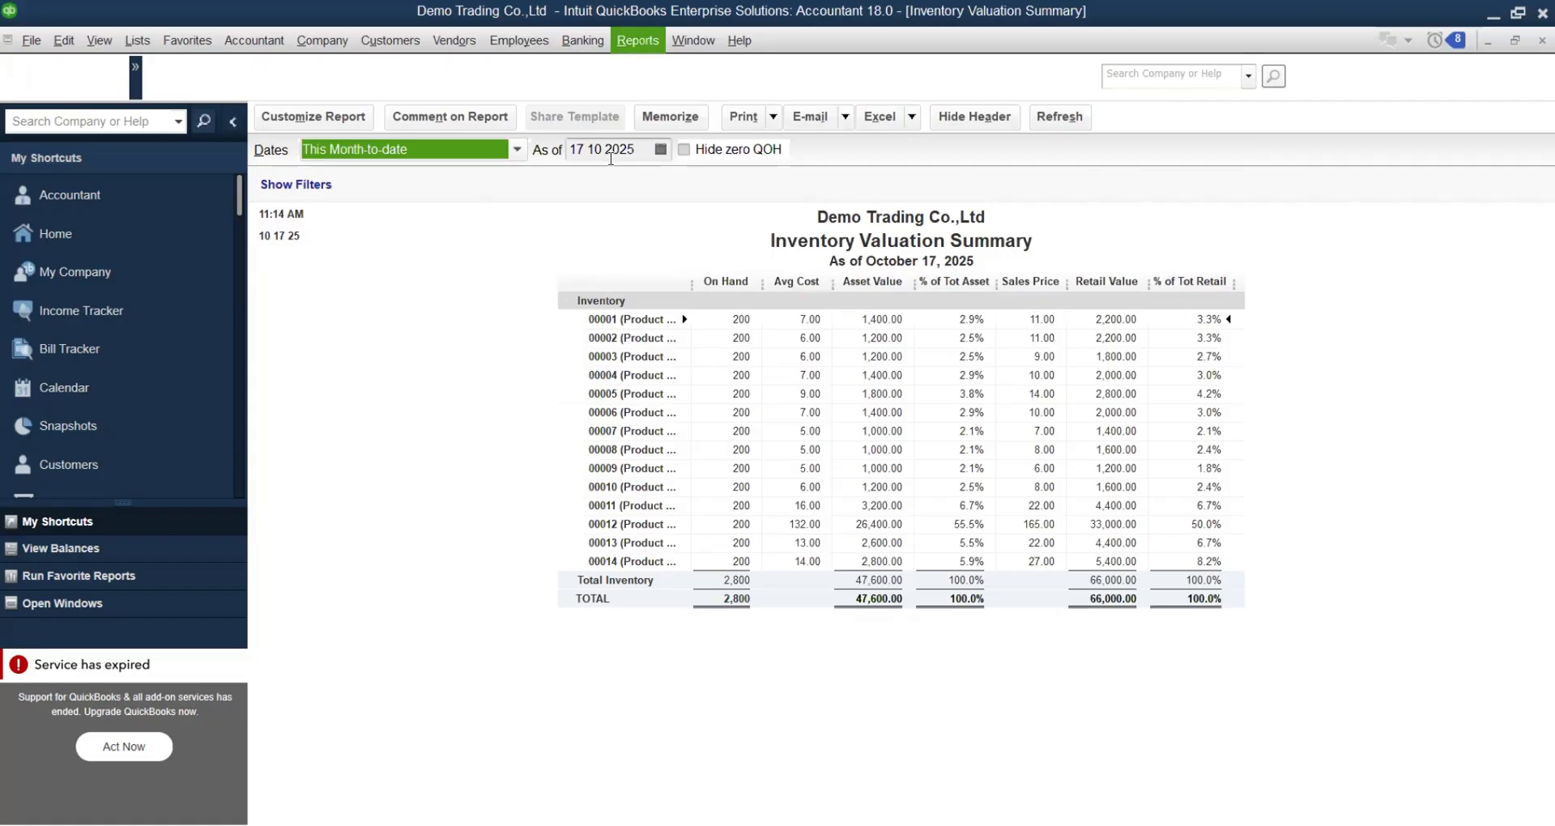
{"action": "key", "text": "alt+w"}
{"action": "key", "text": "Escape"}
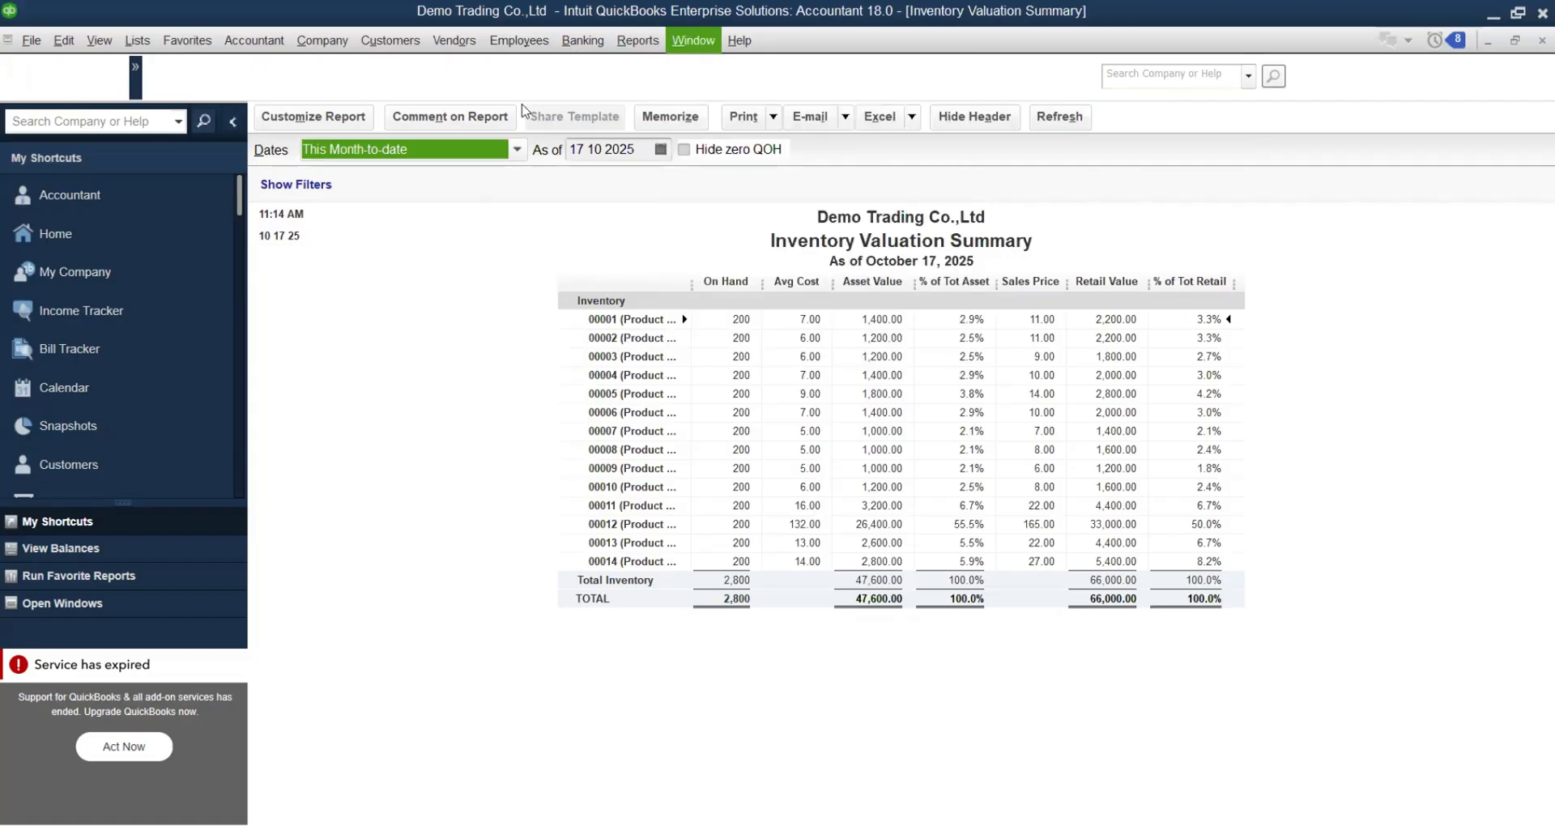
Run the Inventory Valuation Detail report for all dates and review the stock movements of every product down to the totals.
{"action": "key", "text": "alt+r"}
{"action": "mouse_move", "coordinate": [761, 378]}
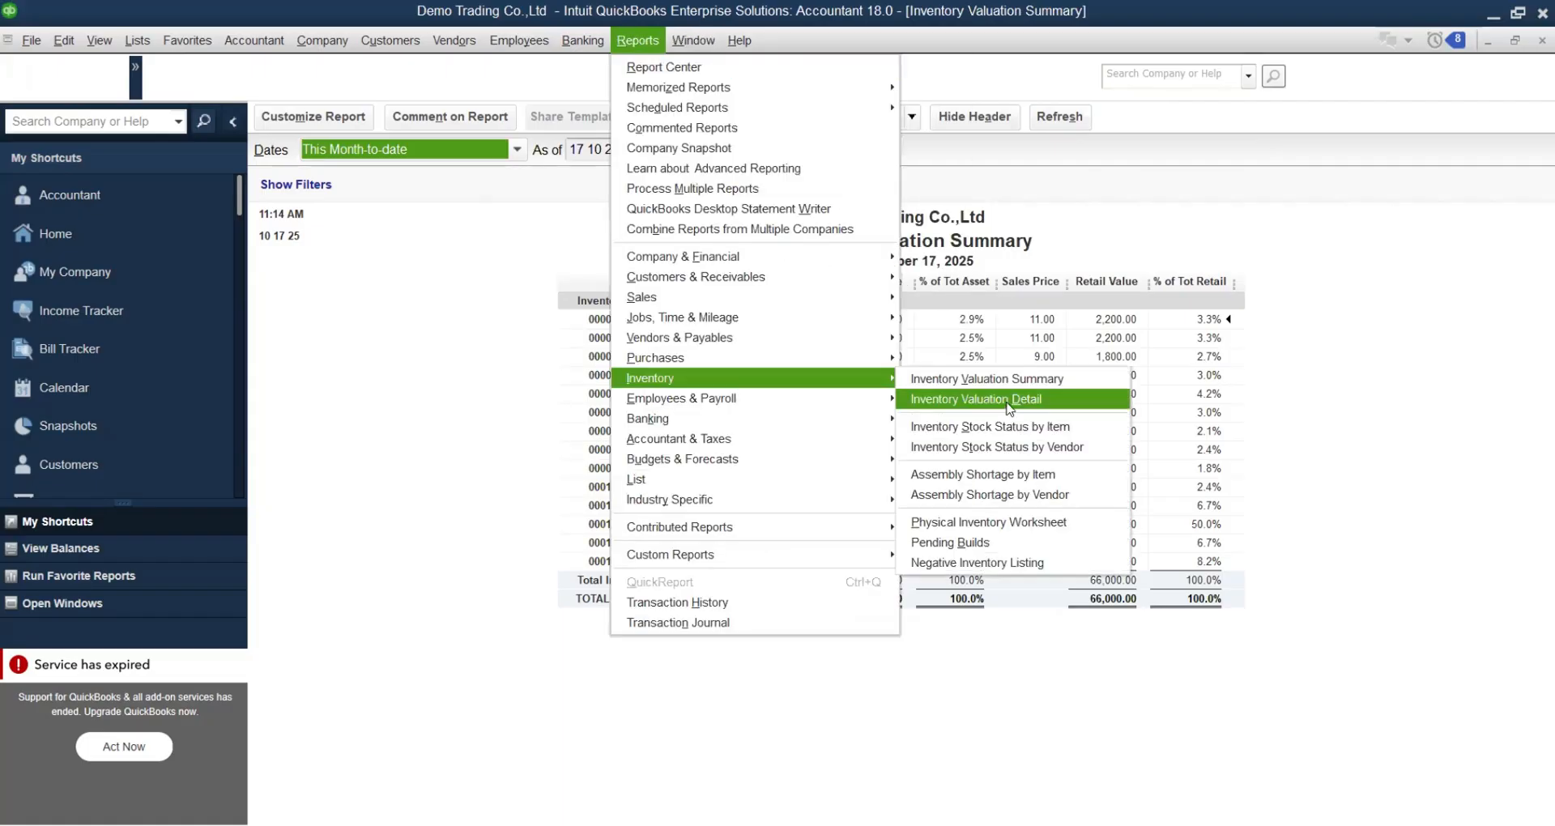
{"action": "left_click", "coordinate": [1008, 401]}
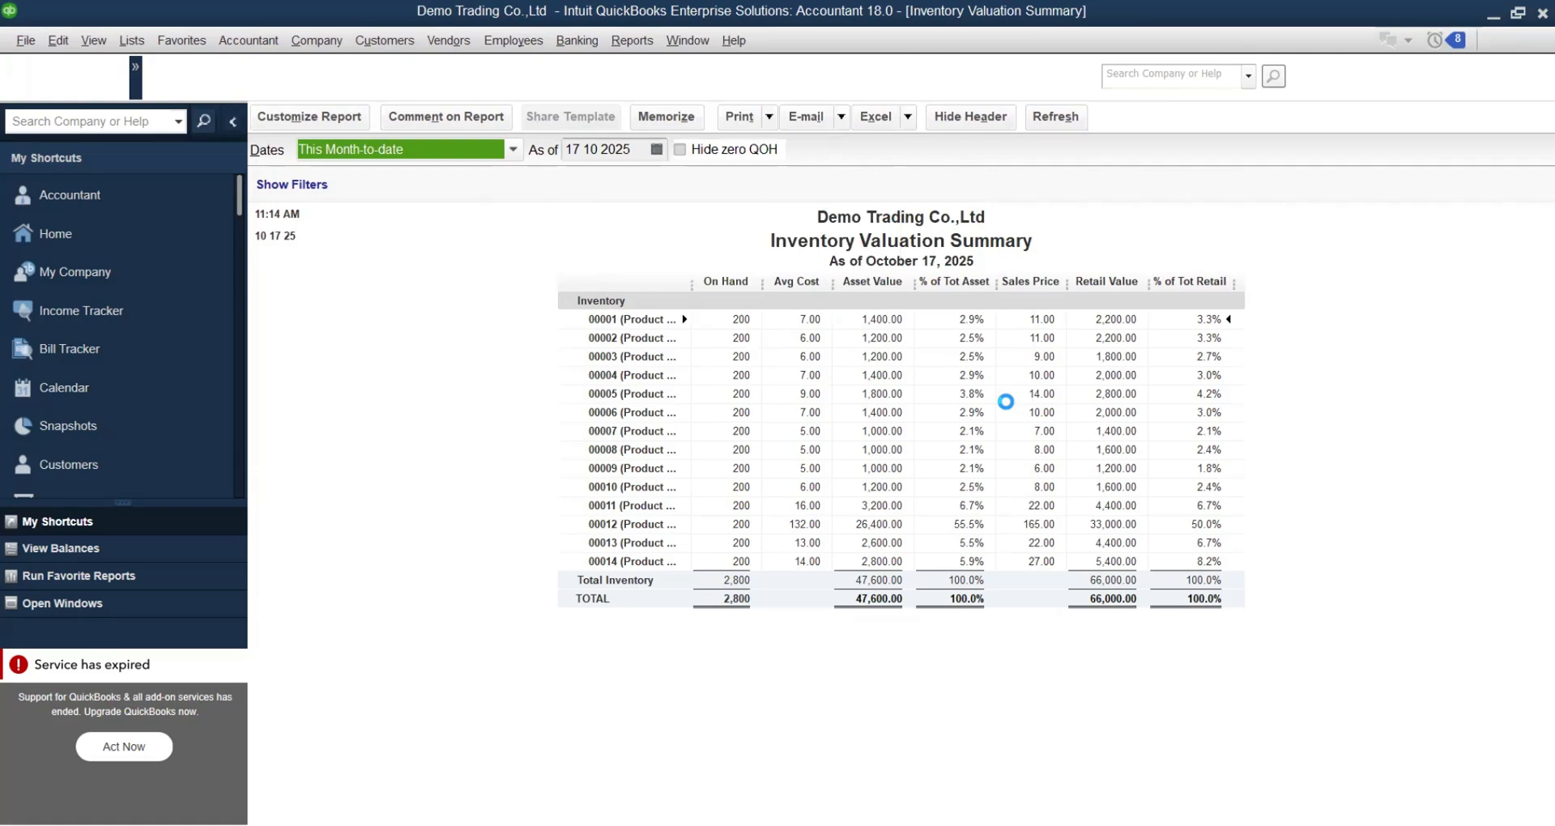
{"action": "left_click", "coordinate": [517, 151]}
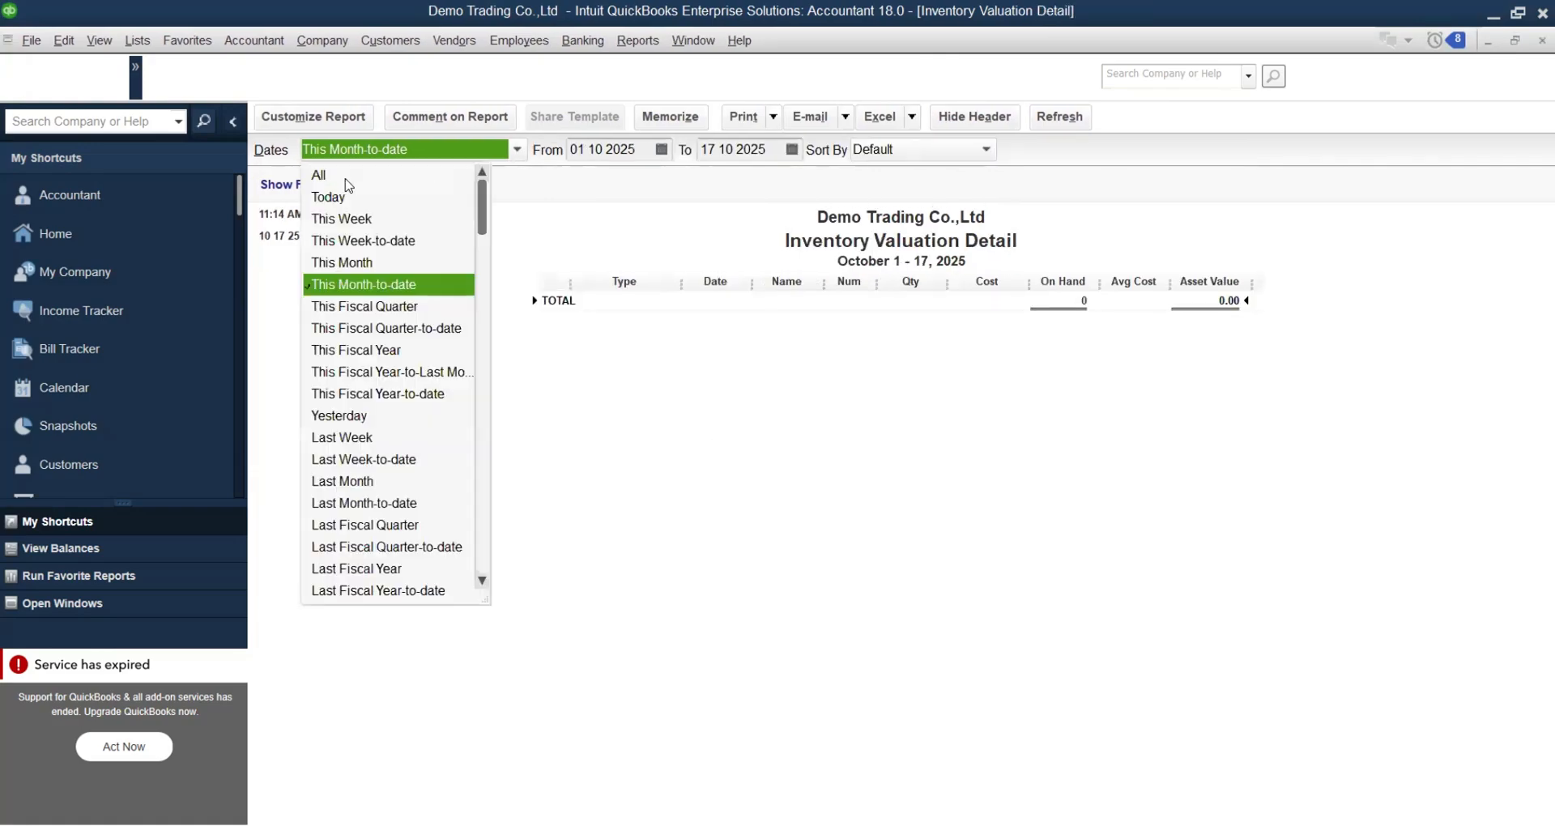
{"action": "left_click", "coordinate": [344, 179]}
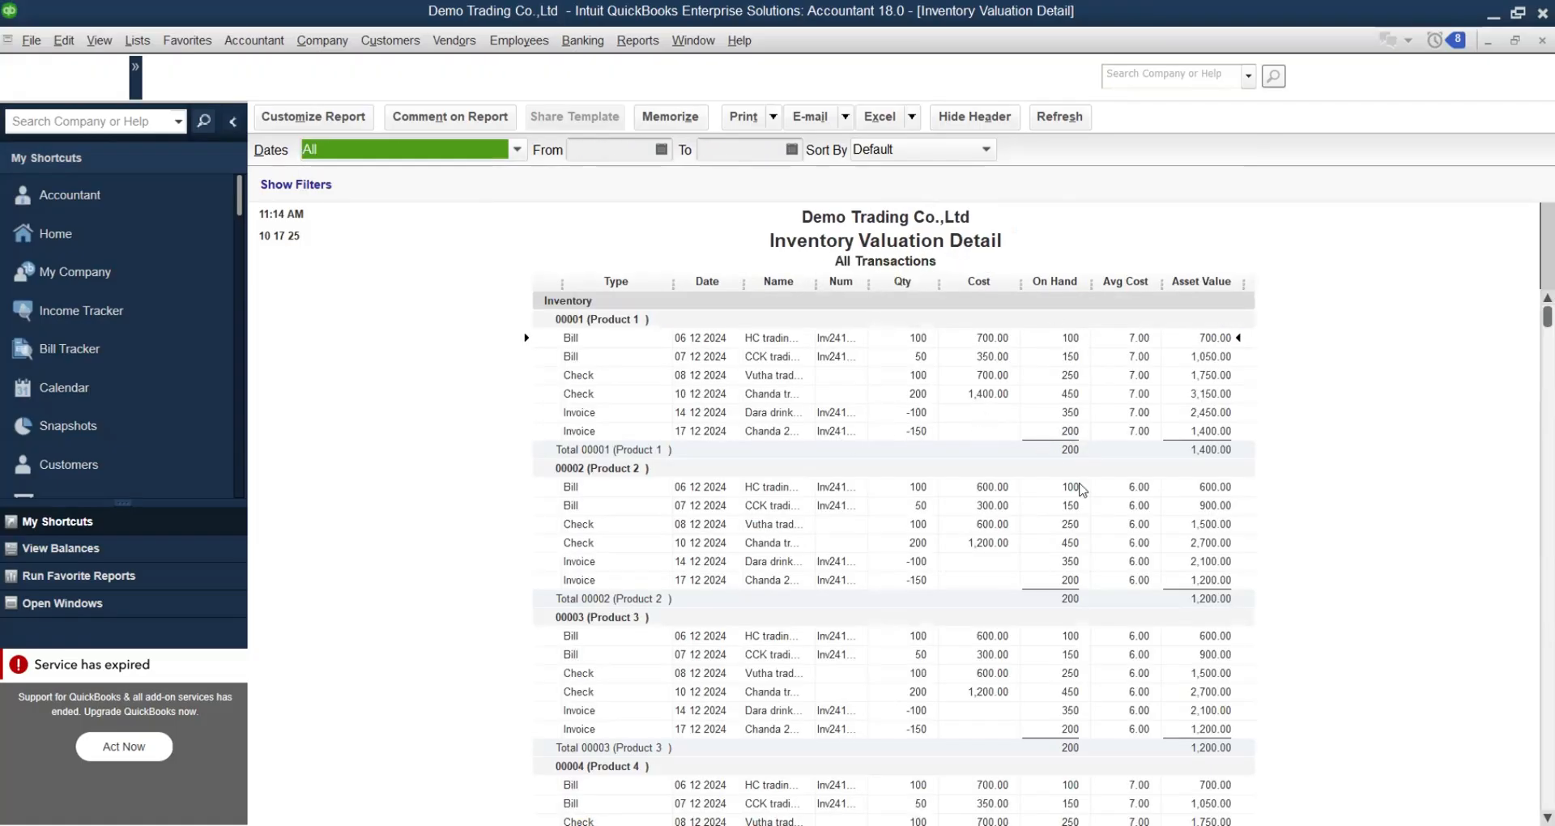
{"action": "scroll", "coordinate": [996, 486], "scroll_direction": "down", "scroll_amount": 7}
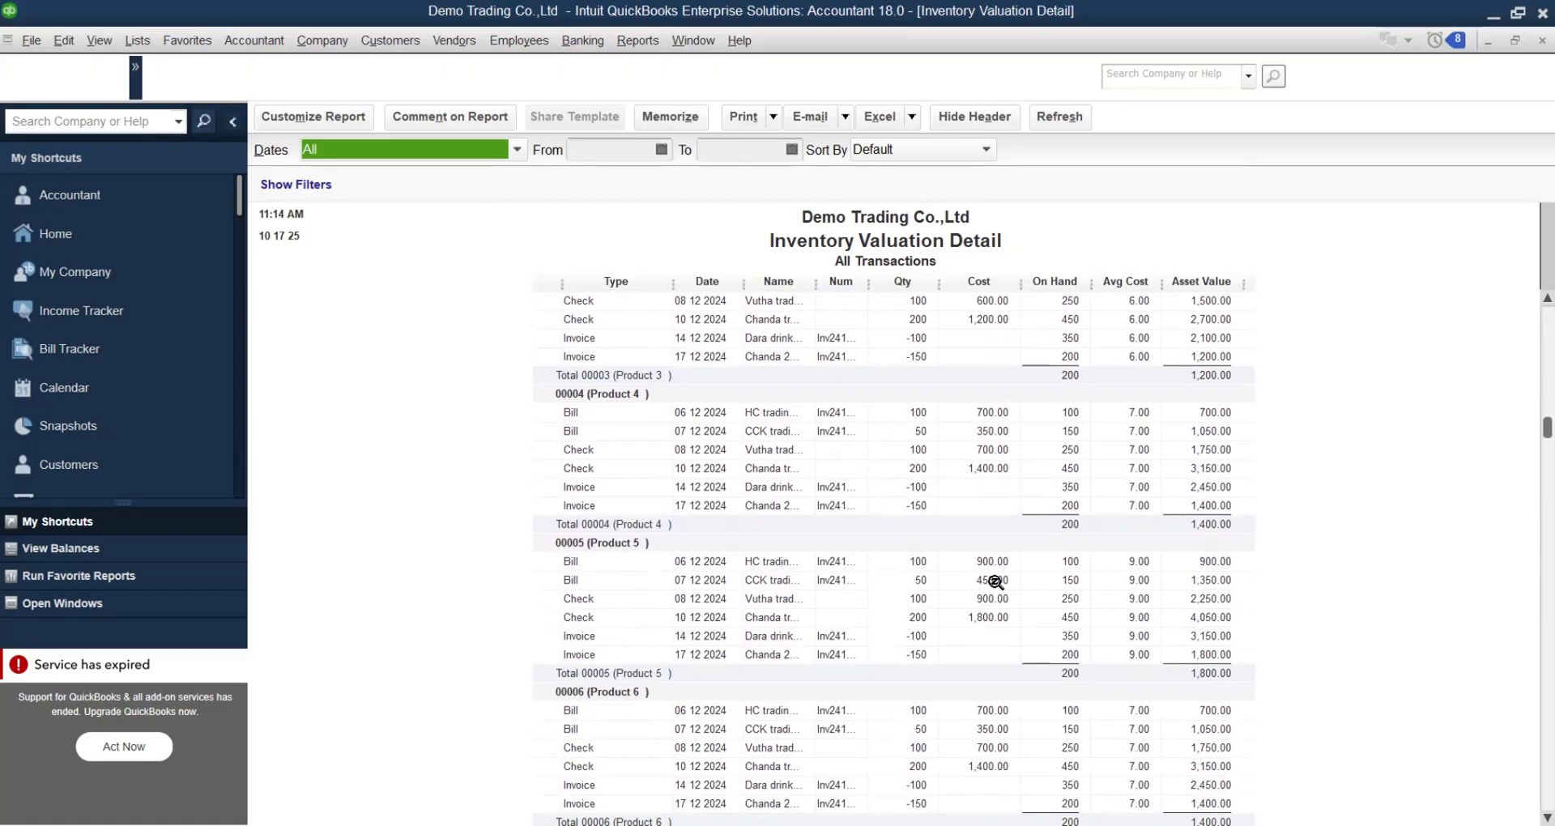
{"action": "scroll", "coordinate": [996, 581], "scroll_direction": "down", "scroll_amount": 15}
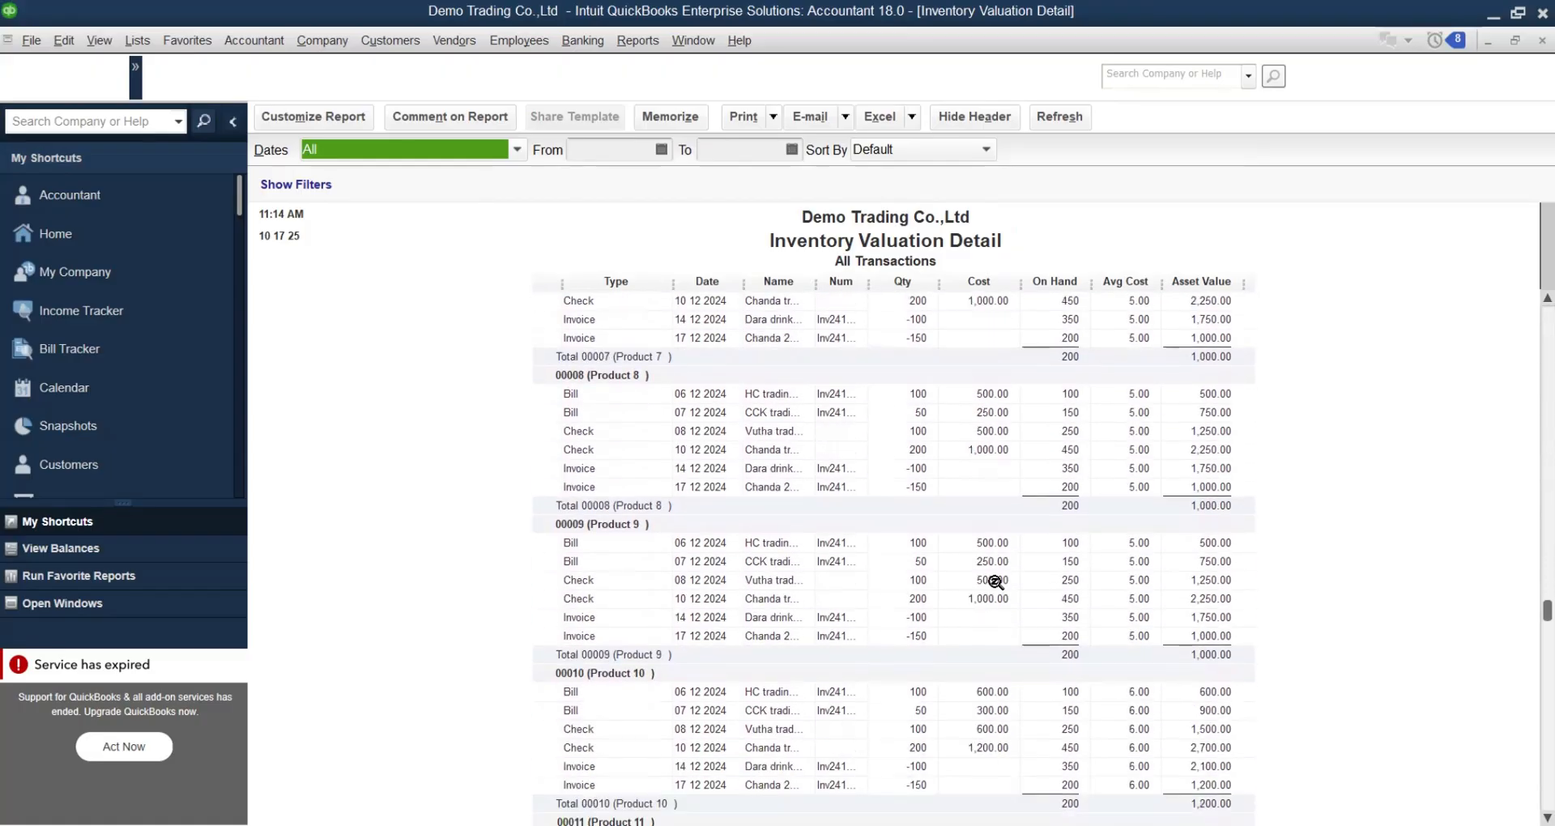
{"action": "scroll", "coordinate": [996, 581], "scroll_direction": "down", "scroll_amount": 5}
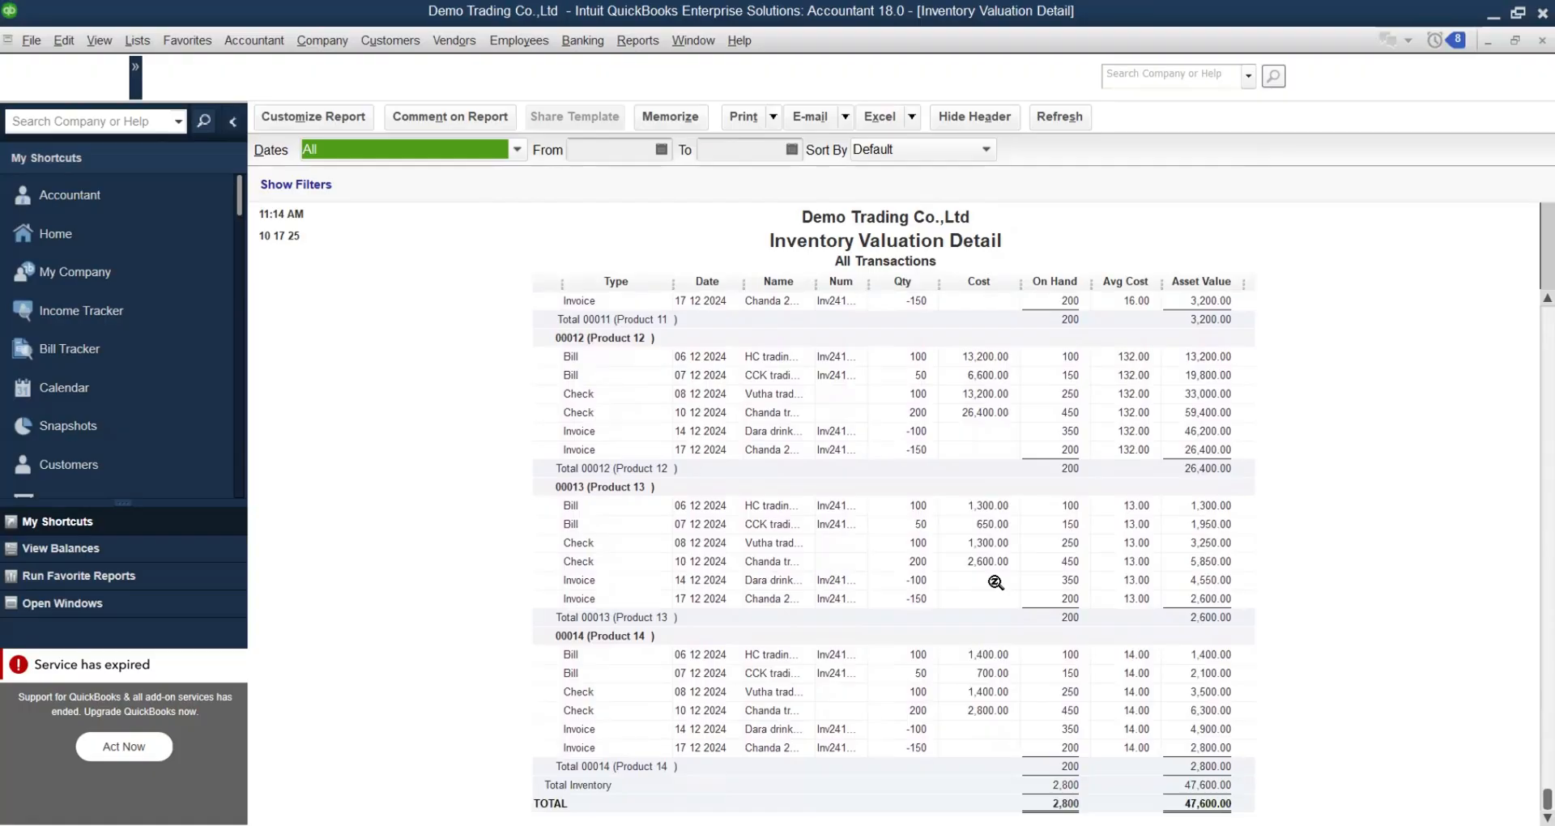